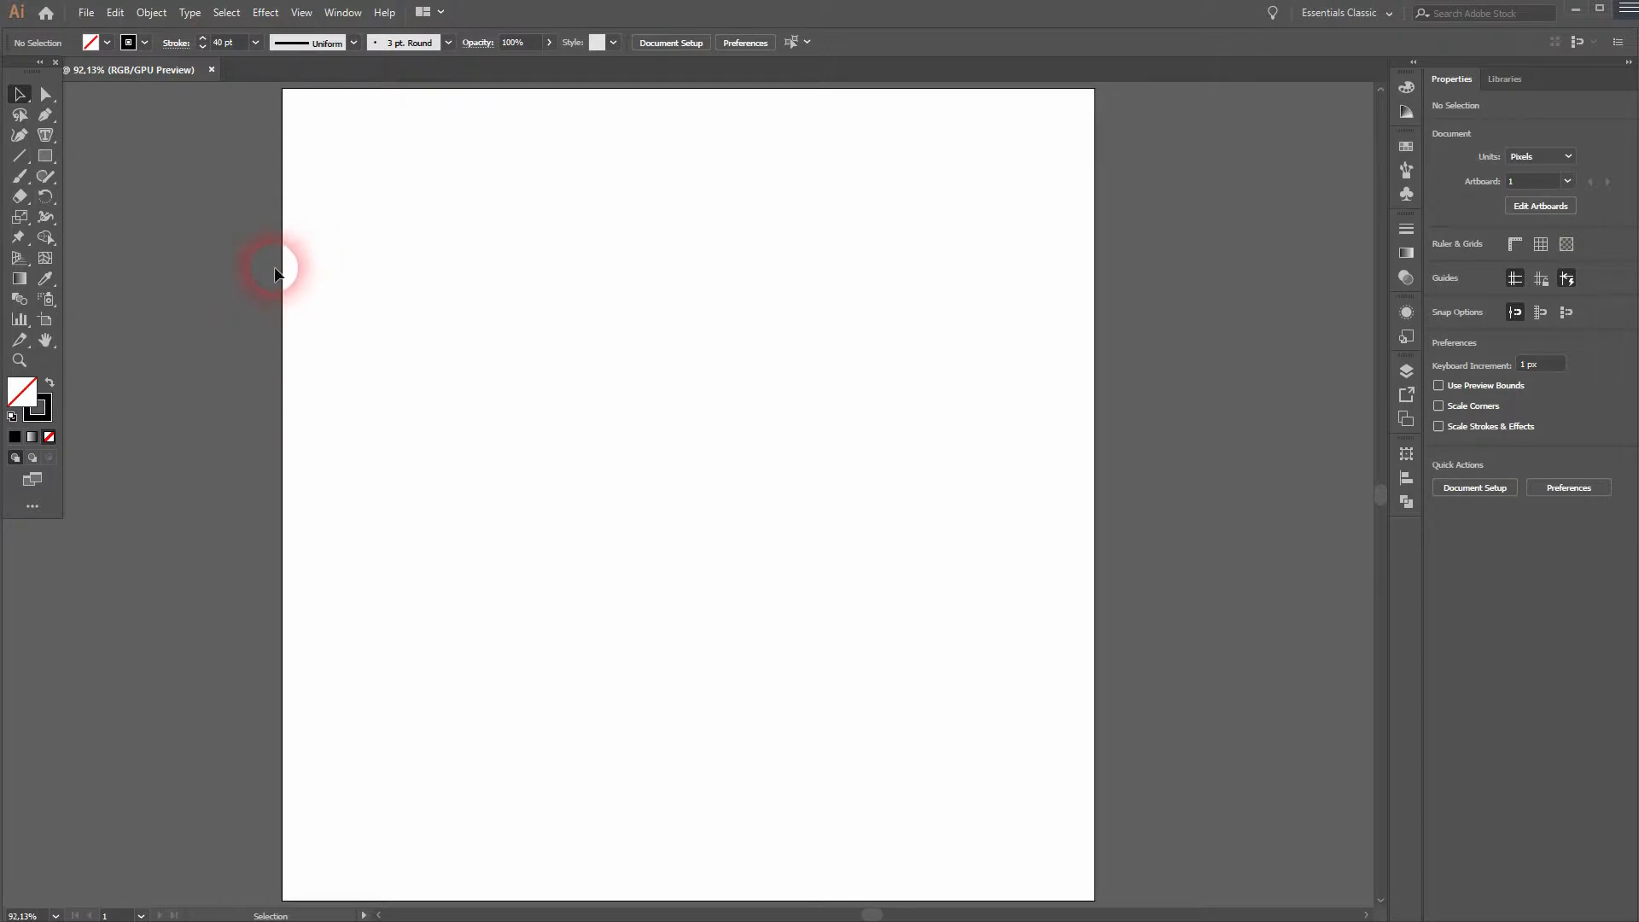
Step: Draw a rectangle about 266 × 132 px near the centre of the artboard and set its stroke weight to 35 pt
{"action": "left_click", "coordinate": [46, 156]}
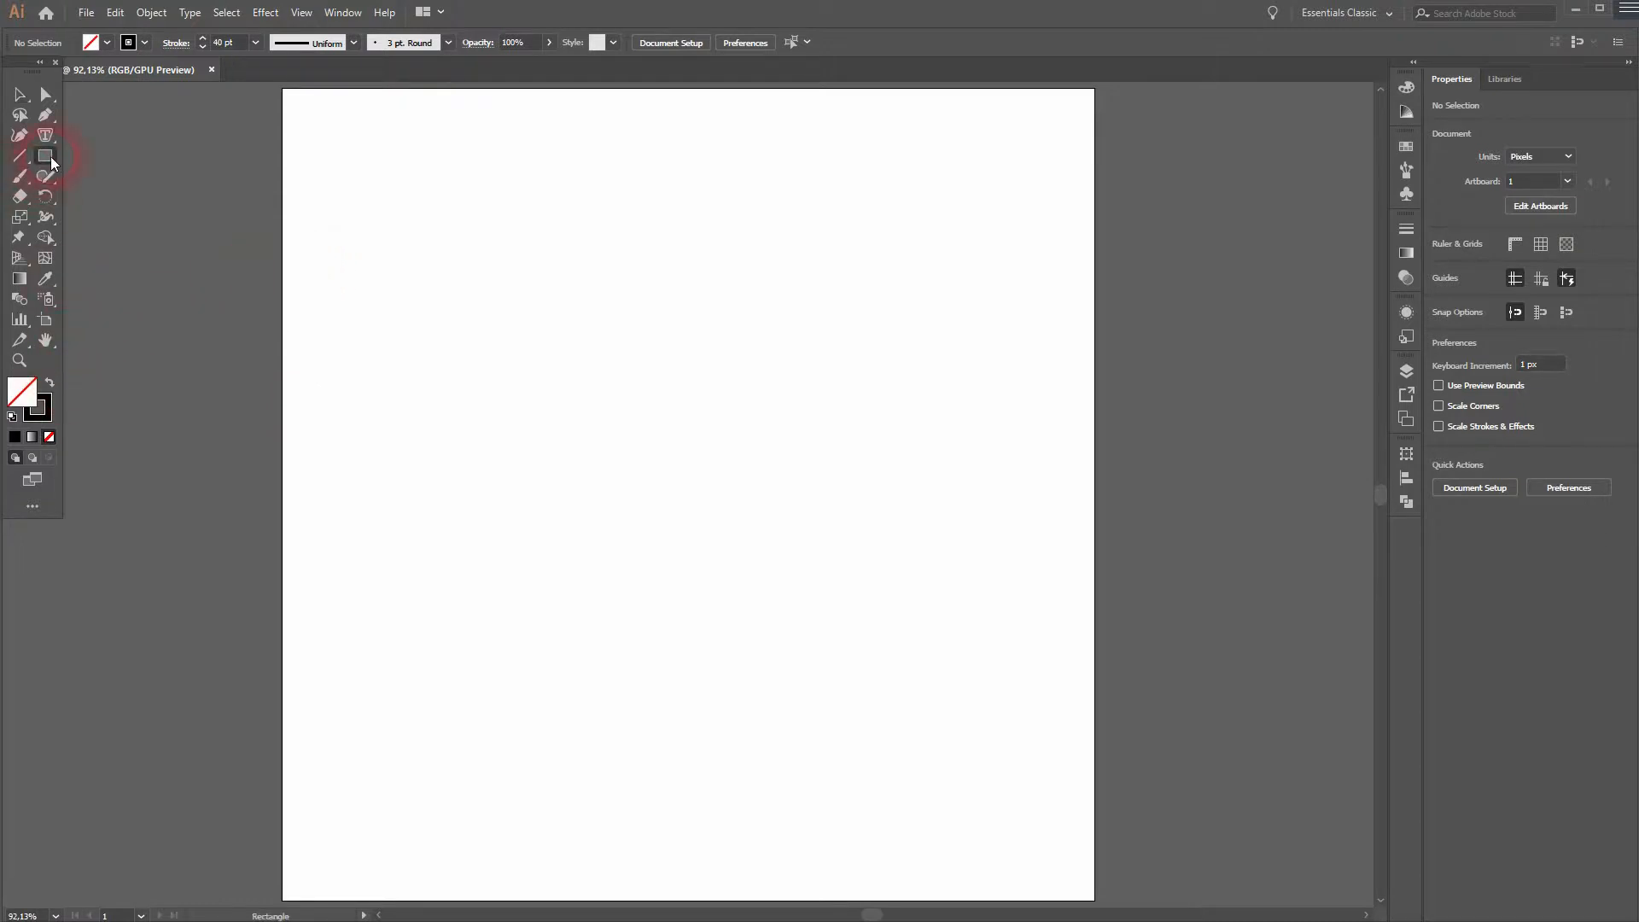
{"action": "mouse_move", "coordinate": [616, 399]}
{"action": "left_mouse_down"}
{"action": "mouse_move", "coordinate": [838, 515]}
{"action": "mouse_move", "coordinate": [914, 523]}
{"action": "mouse_move", "coordinate": [895, 541]}
{"action": "left_mouse_up"}
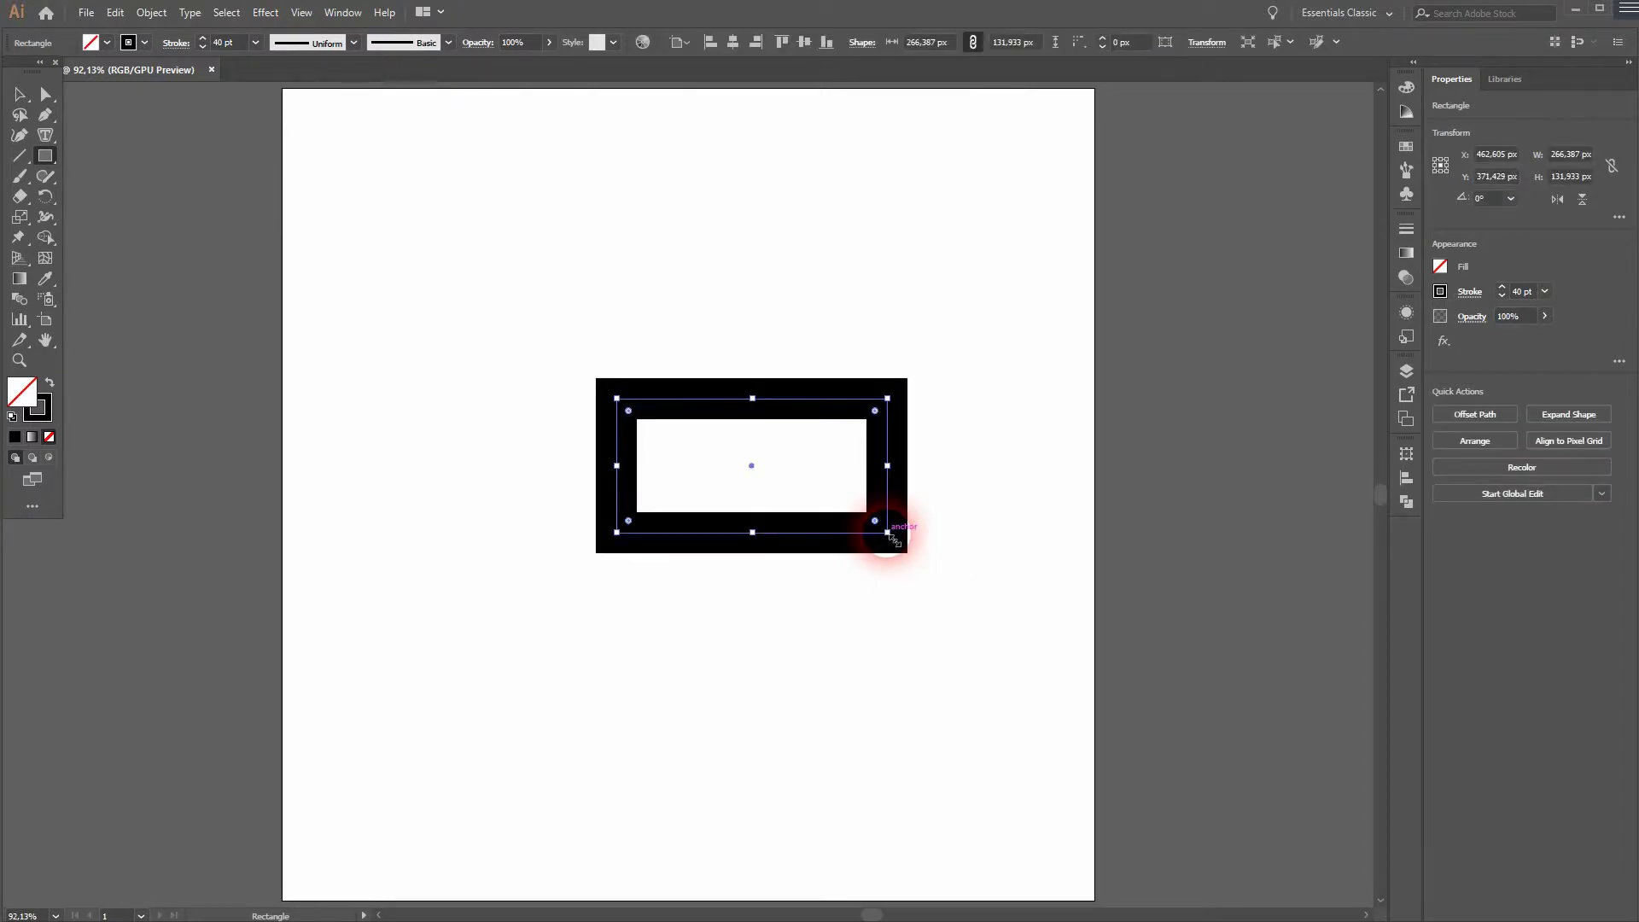
{"action": "left_click", "coordinate": [203, 48]}
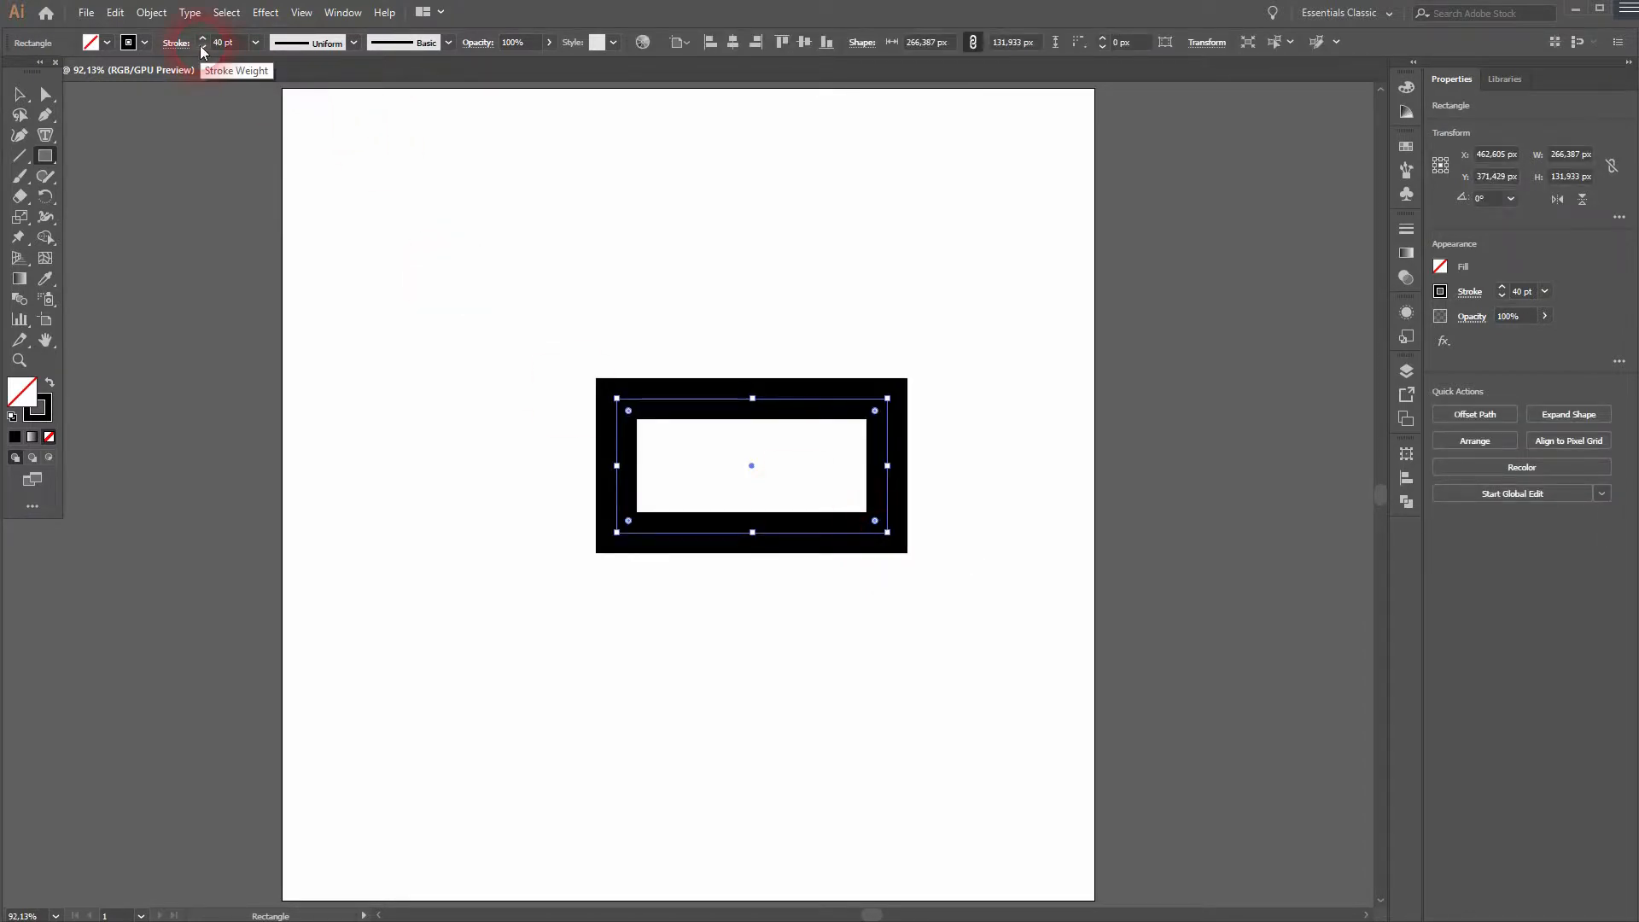
{"action": "left_click", "coordinate": [202, 48]}
{"action": "left_click", "coordinate": [202, 48]}
{"action": "left_click", "coordinate": [202, 49]}
{"action": "left_click", "coordinate": [203, 48]}
{"action": "key", "text": "v"}
{"action": "left_click", "coordinate": [847, 657]}
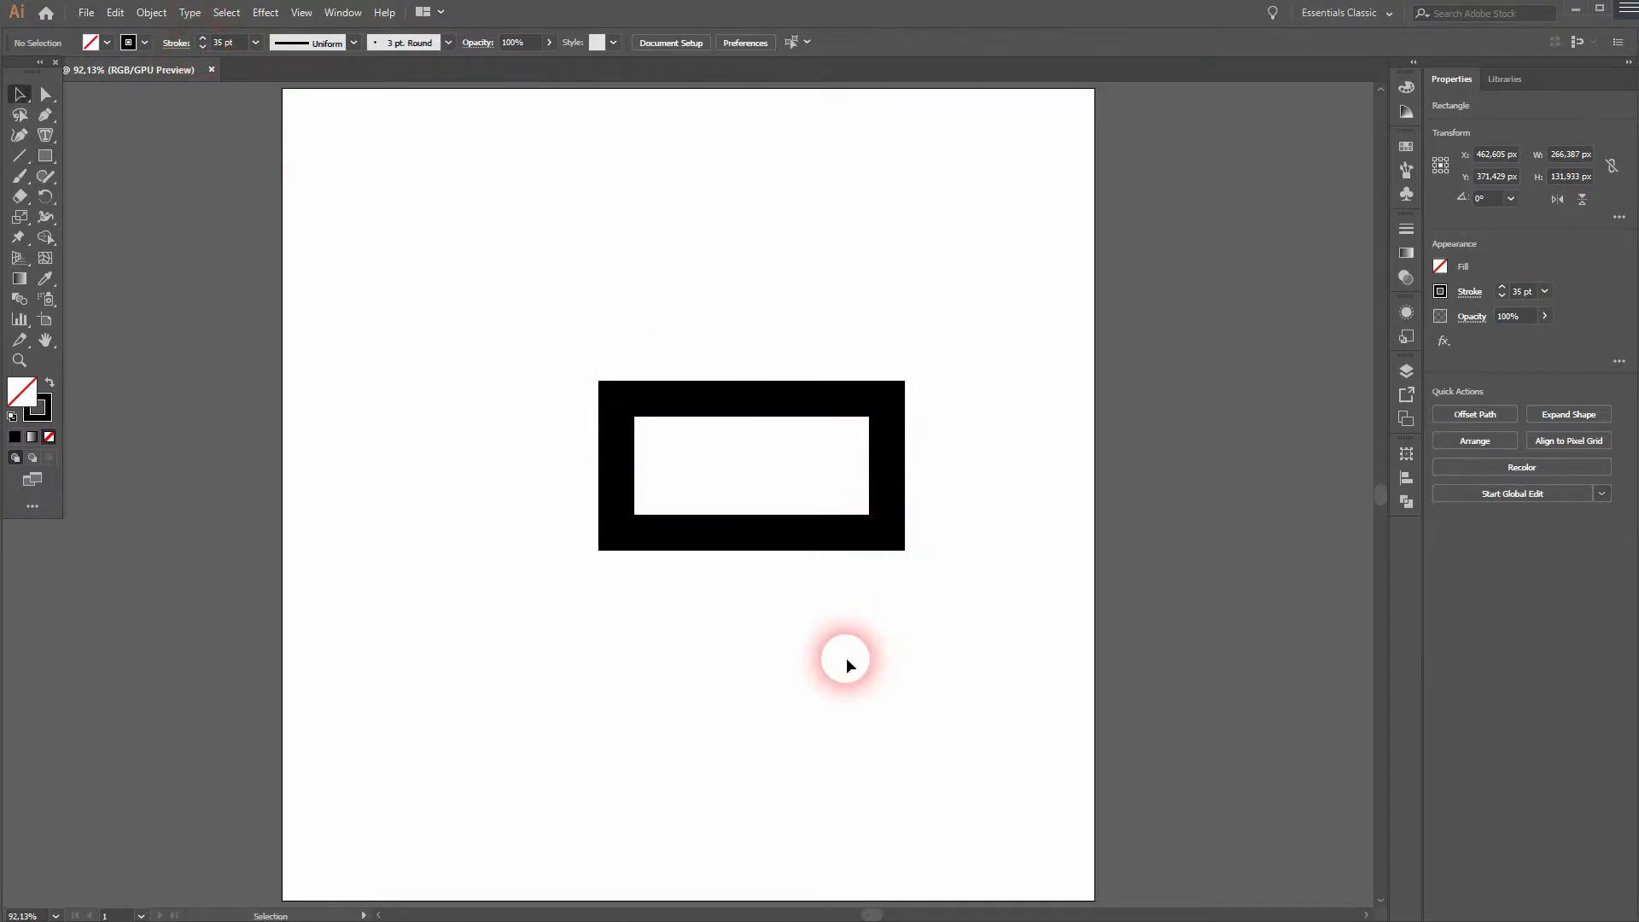
Step: Scale the rectangle down proportionally to about 254 × 125 px
{"action": "left_click_drag", "start_coordinate": [648, 607], "coordinate": [761, 549]}
{"action": "left_click_drag", "start_coordinate": [515, 593], "coordinate": [877, 401]}
{"action": "mouse_move", "coordinate": [762, 543]}
{"action": "left_mouse_down"}
{"action": "mouse_move", "coordinate": [752, 505]}
{"action": "mouse_move", "coordinate": [761, 534]}
{"action": "left_mouse_up"}
Step: Duplicate the rectangle, rotate the copy 90° and place it upright over the left end of the original
{"action": "left_click_drag", "start_coordinate": [616, 462], "coordinate": [261, 516]}
{"action": "left_click", "coordinate": [668, 591]}
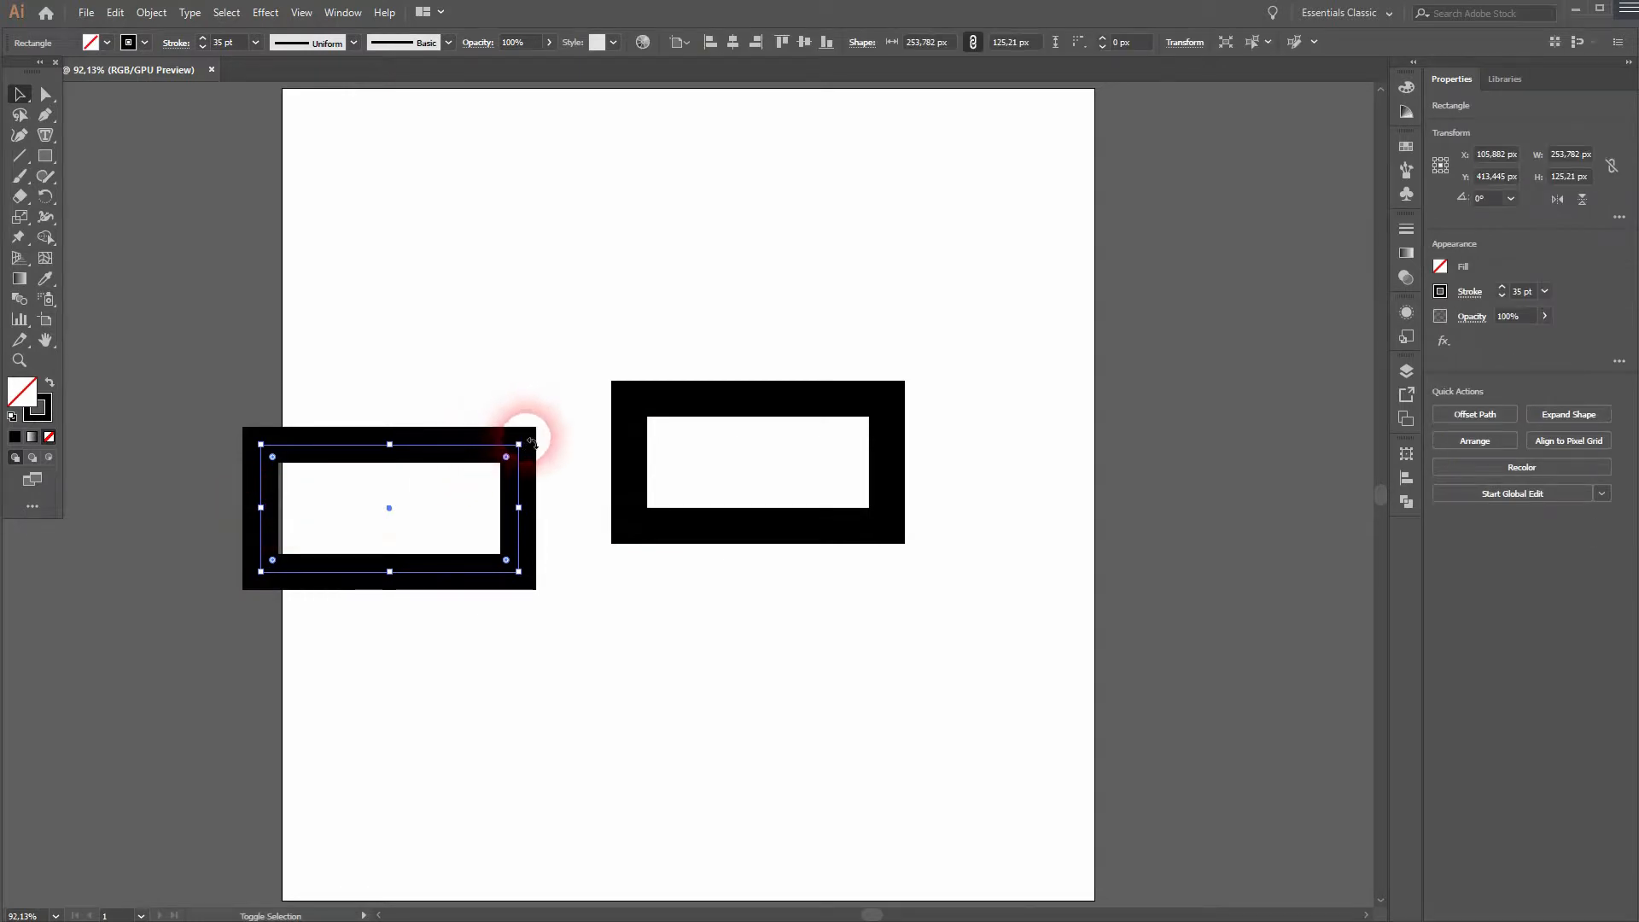
{"action": "left_click_drag", "start_coordinate": [531, 441], "coordinate": [743, 448]}
{"action": "left_click", "coordinate": [643, 647]}
{"action": "left_click", "coordinate": [743, 585]}
Step: Align the upright copy precisely with the lower-left corner of the horizontal rectangle, using outline view
{"action": "key", "text": "ctrl+y"}
{"action": "scroll", "coordinate": [651, 461], "scroll_direction": "up", "scroll_amount": 3}
{"action": "left_click_drag", "start_coordinate": [987, 386], "coordinate": [994, 383]}
{"action": "left_click", "coordinate": [814, 817]}
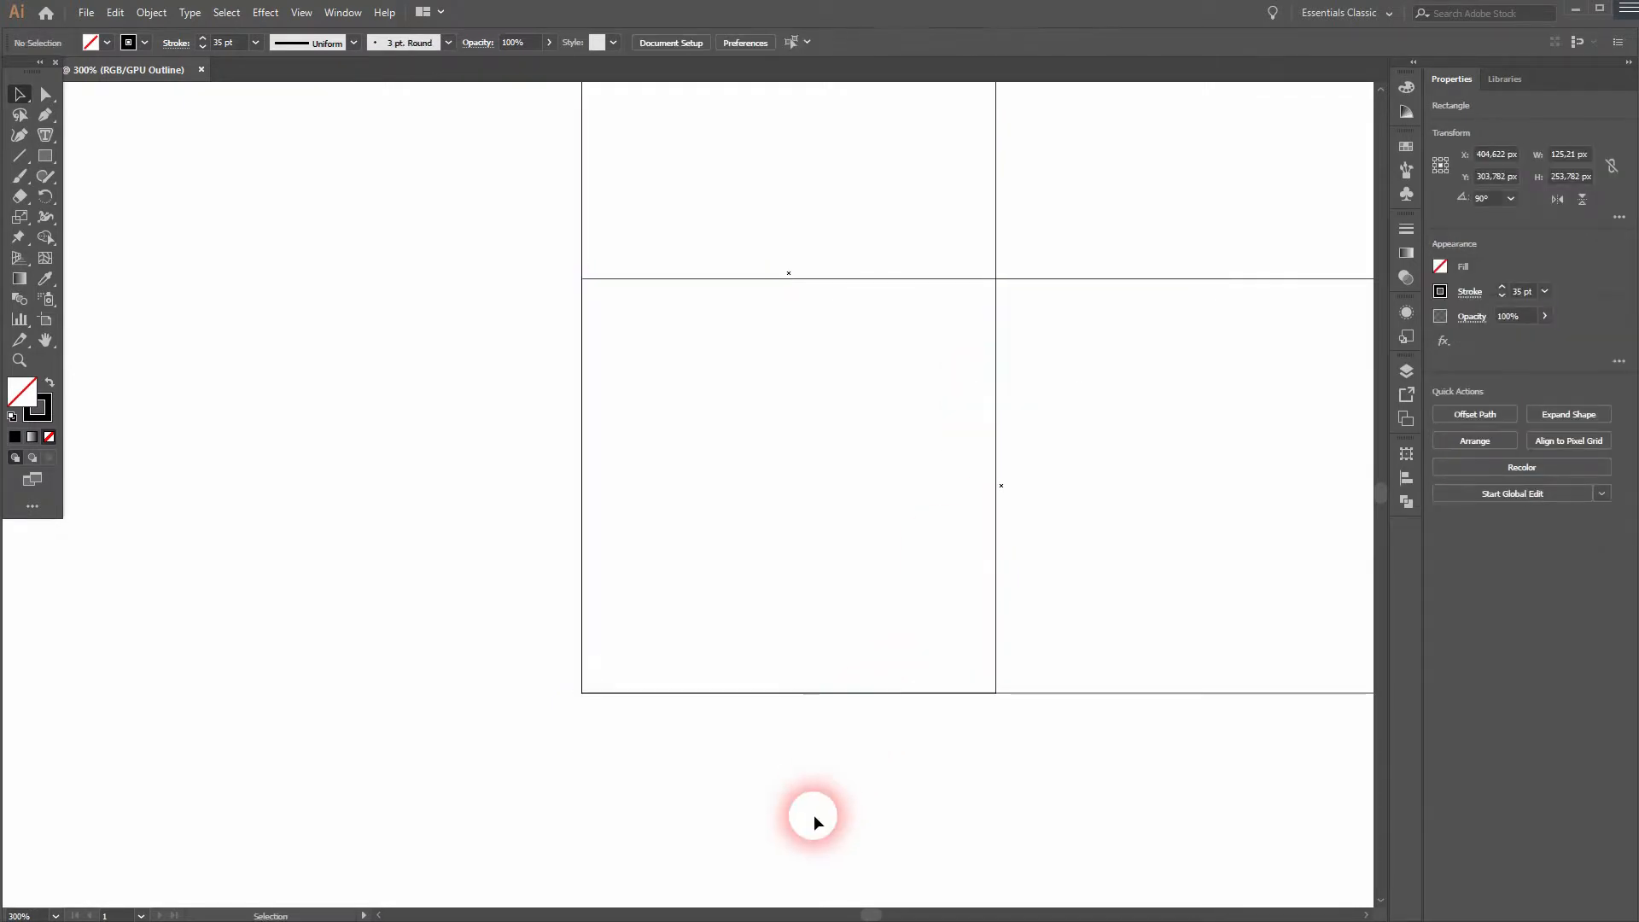
{"action": "key", "text": "ctrl+y"}
{"action": "scroll", "coordinate": [834, 763], "scroll_direction": "down", "scroll_amount": 3}
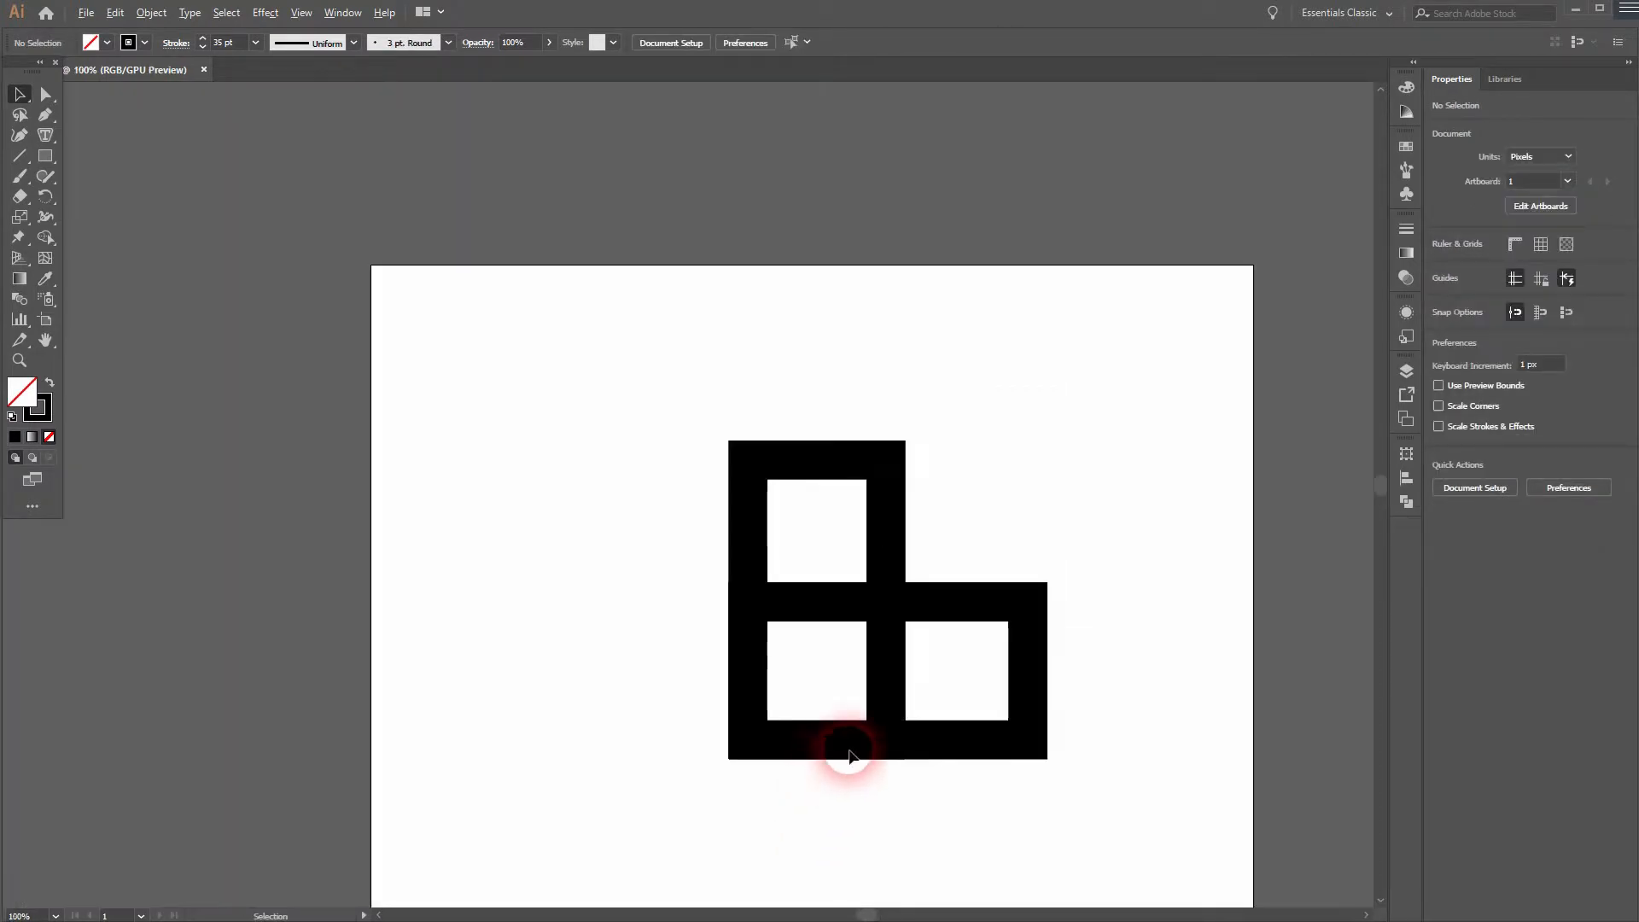
Step: Narrow the upright rectangle from its right side to a width of about 107 px
{"action": "scroll", "coordinate": [884, 731], "scroll_direction": "up", "scroll_amount": 1}
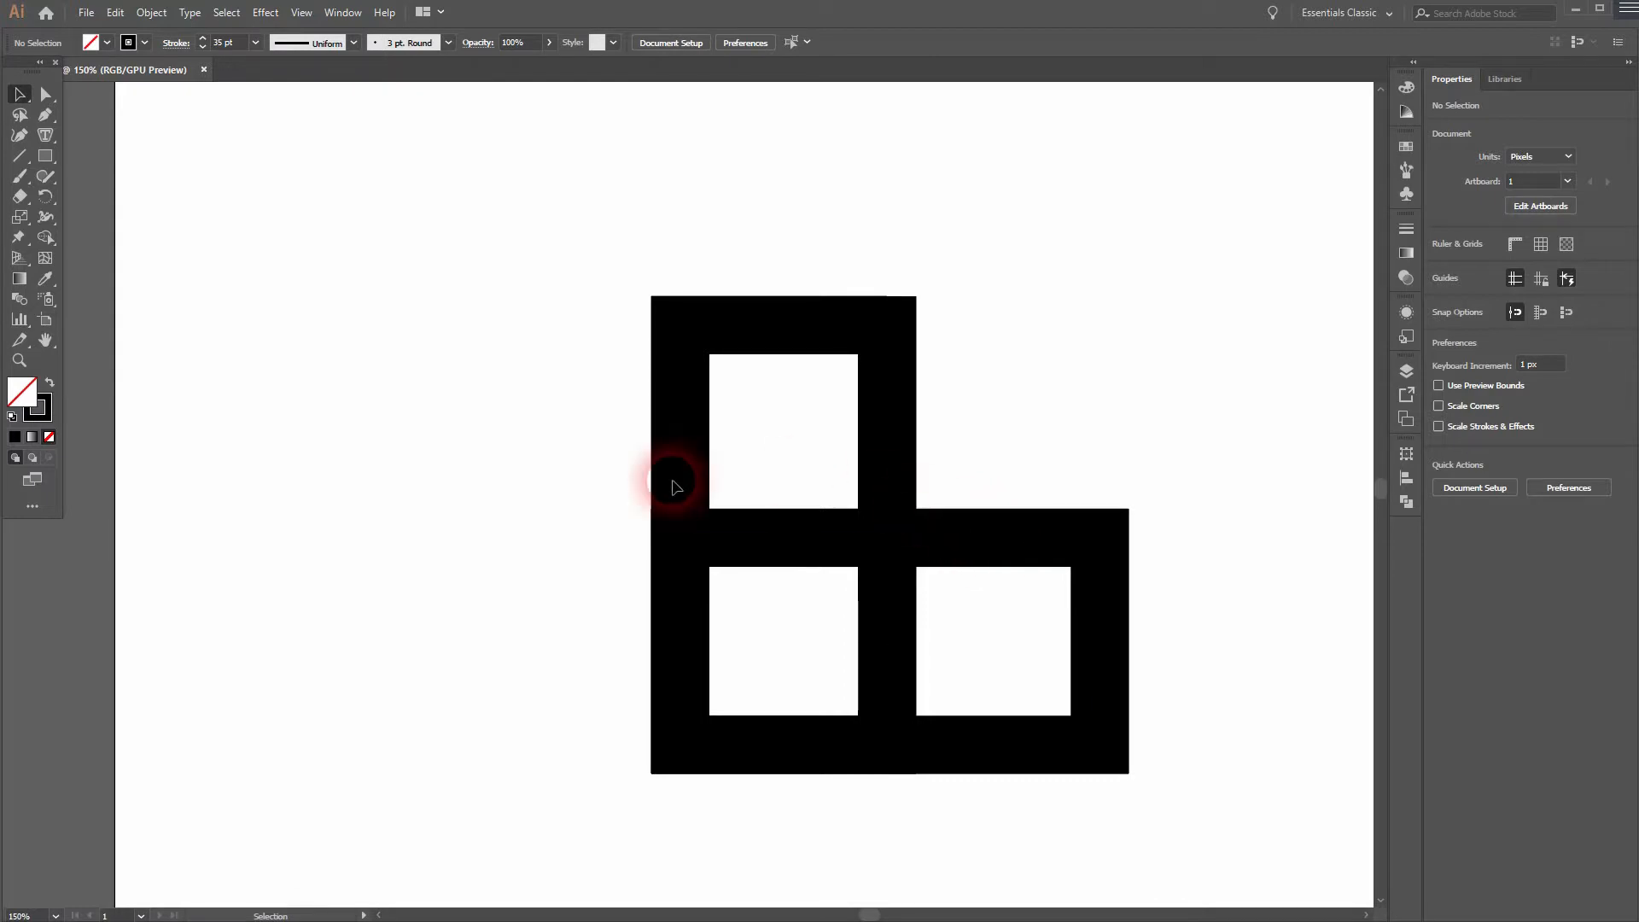
{"action": "left_click", "coordinate": [888, 446]}
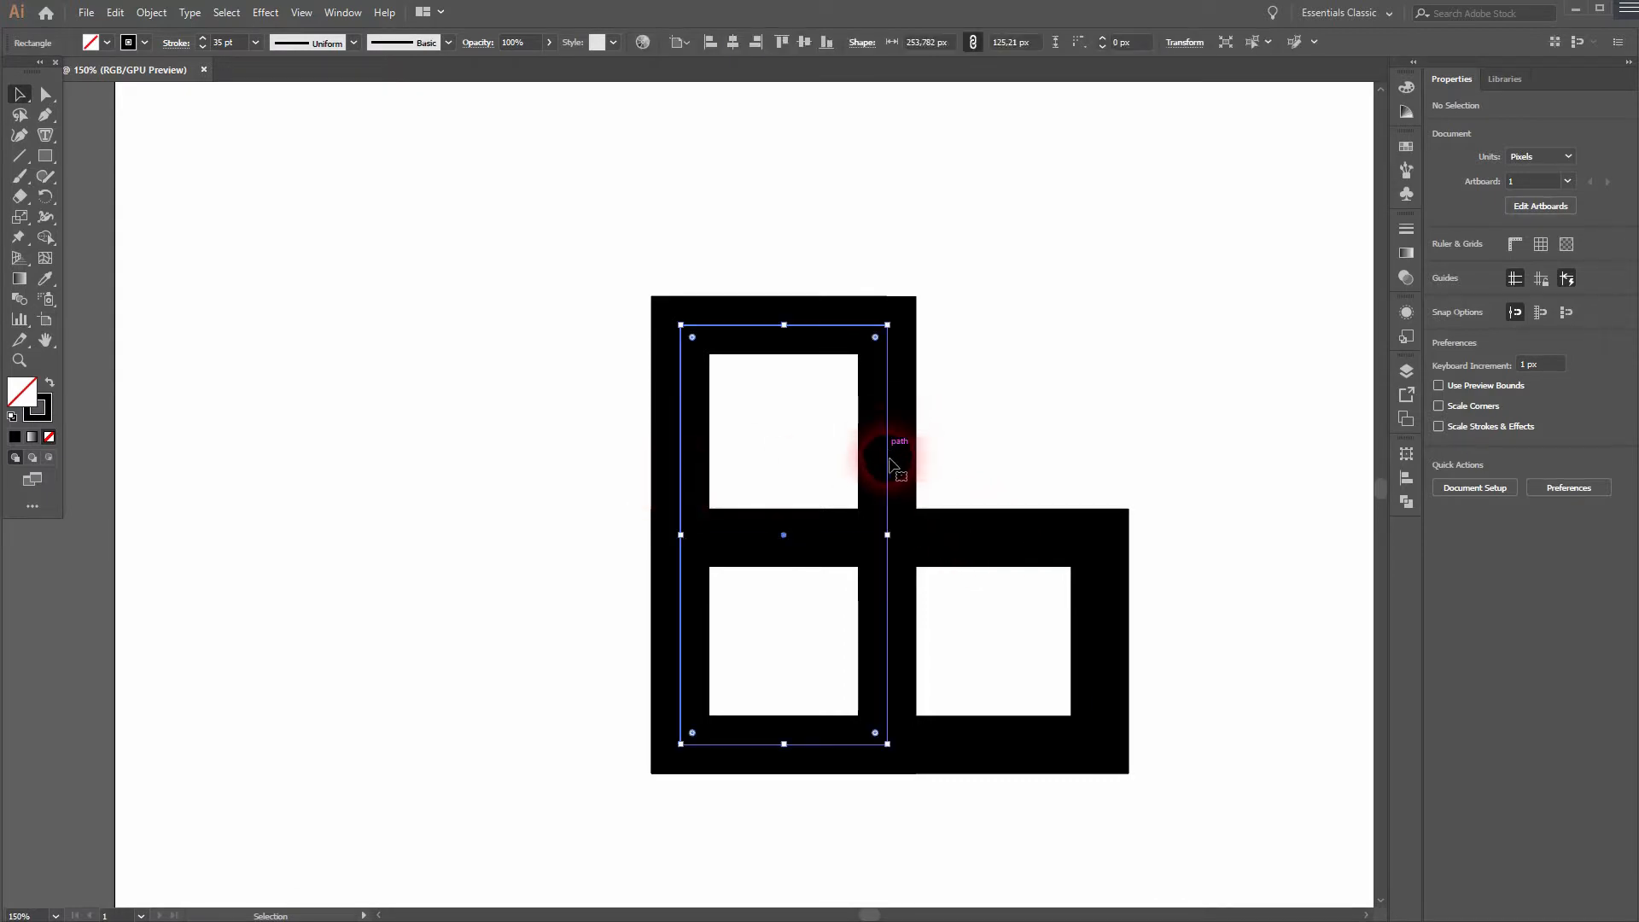
{"action": "left_click_drag", "start_coordinate": [899, 547], "coordinate": [858, 547]}
{"action": "left_click", "coordinate": [946, 811]}
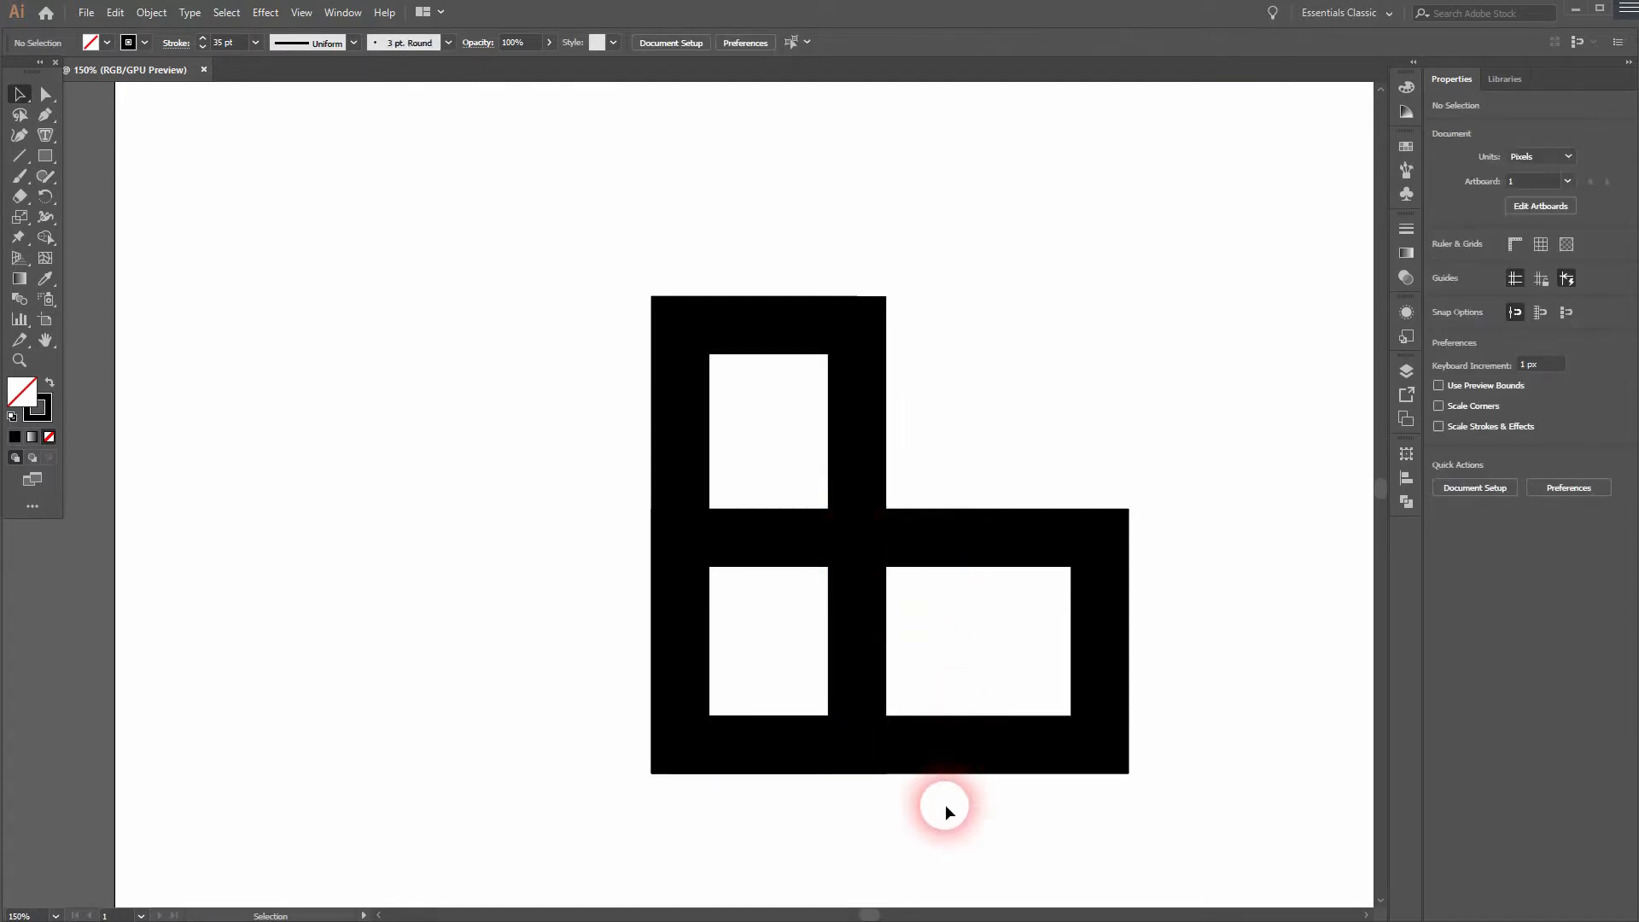
Step: Round the two right corners of the horizontal rectangle into a full semicircular end with a 62.6 px radius
{"action": "left_click_drag", "start_coordinate": [658, 783], "coordinate": [1329, 294]}
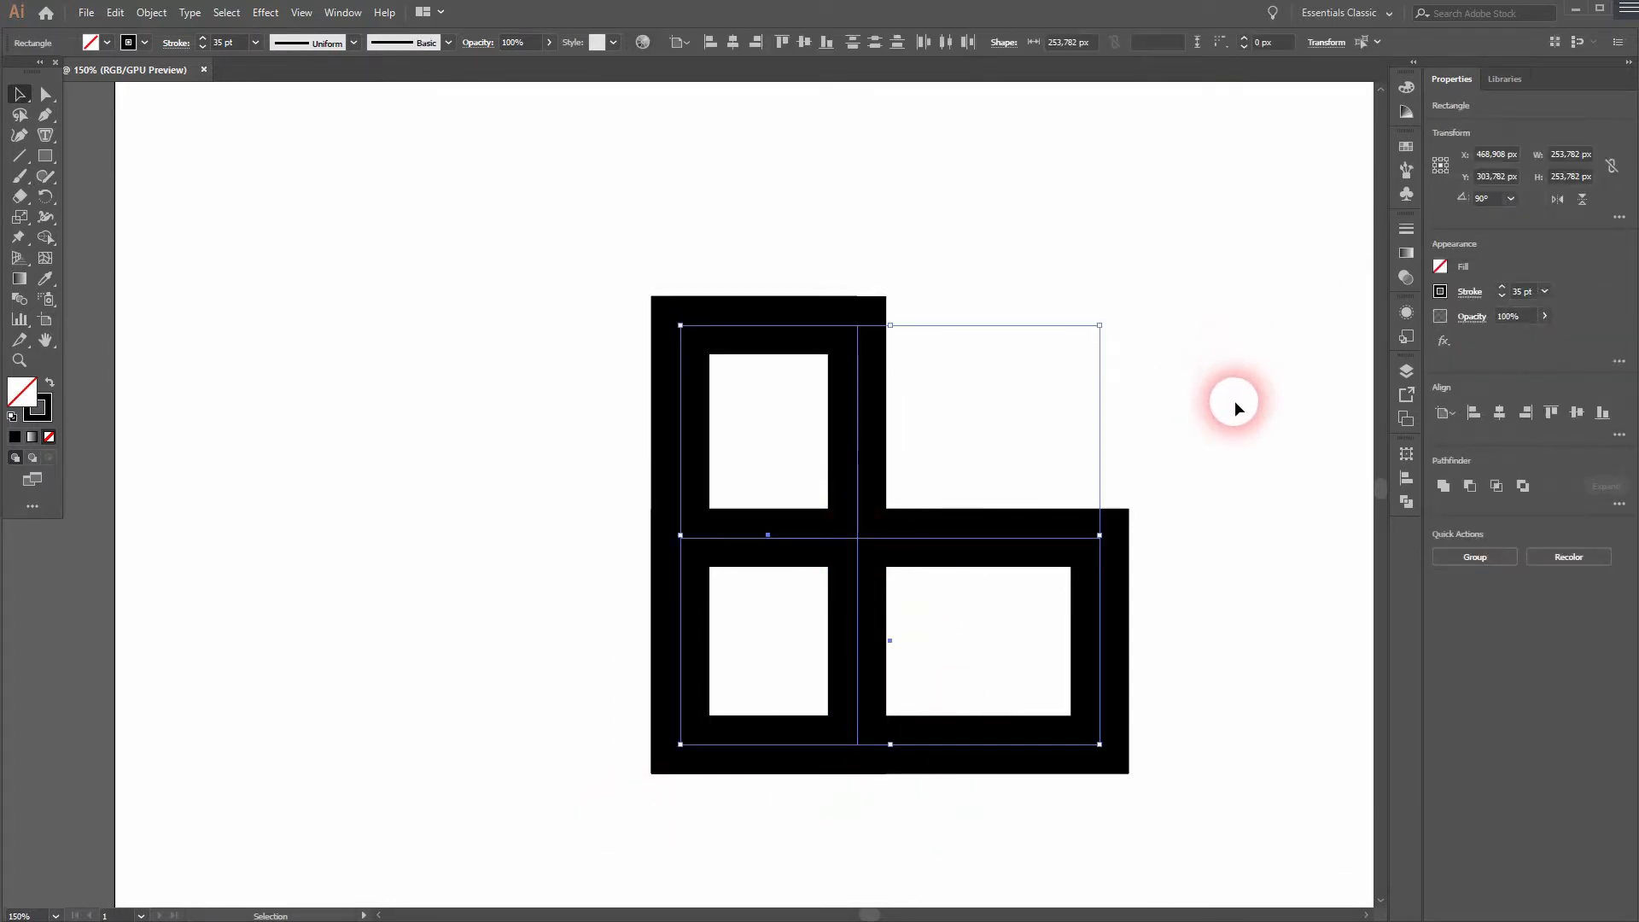
{"action": "left_click", "coordinate": [1216, 534]}
{"action": "key", "text": "a"}
{"action": "left_click_drag", "start_coordinate": [1128, 454], "coordinate": [1065, 758]}
{"action": "left_click_drag", "start_coordinate": [1088, 551], "coordinate": [948, 642]}
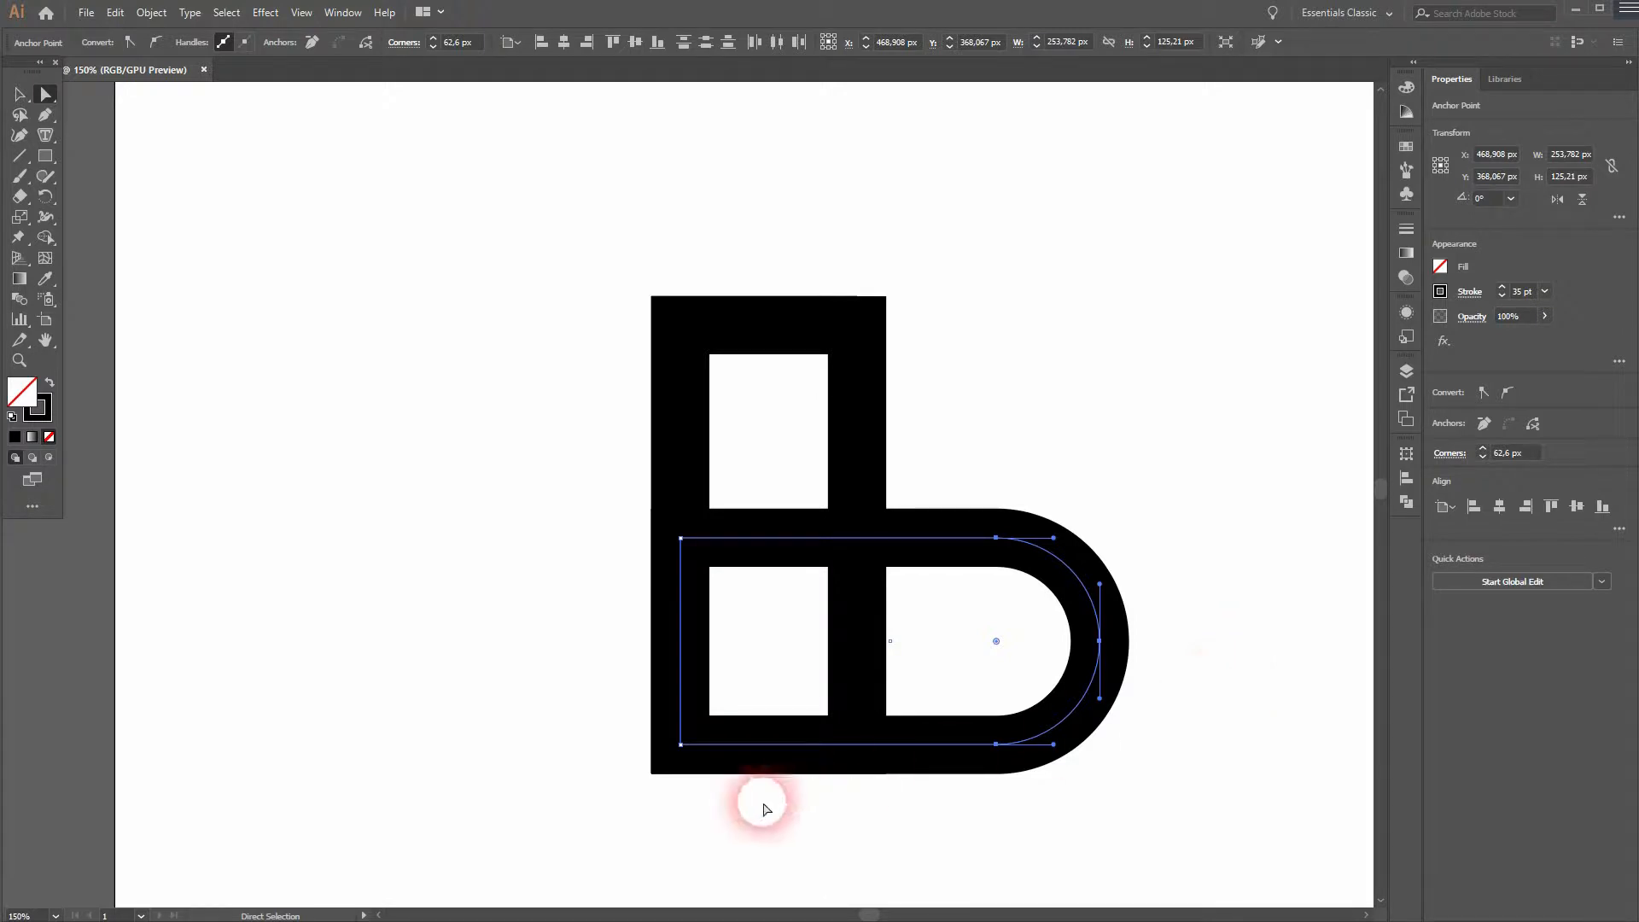
Step: Round the lower-left corner of the upright rectangle to a radius of about 77.62 px
{"action": "left_click", "coordinate": [717, 807]}
{"action": "left_click", "coordinate": [681, 744]}
{"action": "left_click_drag", "start_coordinate": [693, 736], "coordinate": [995, 567]}
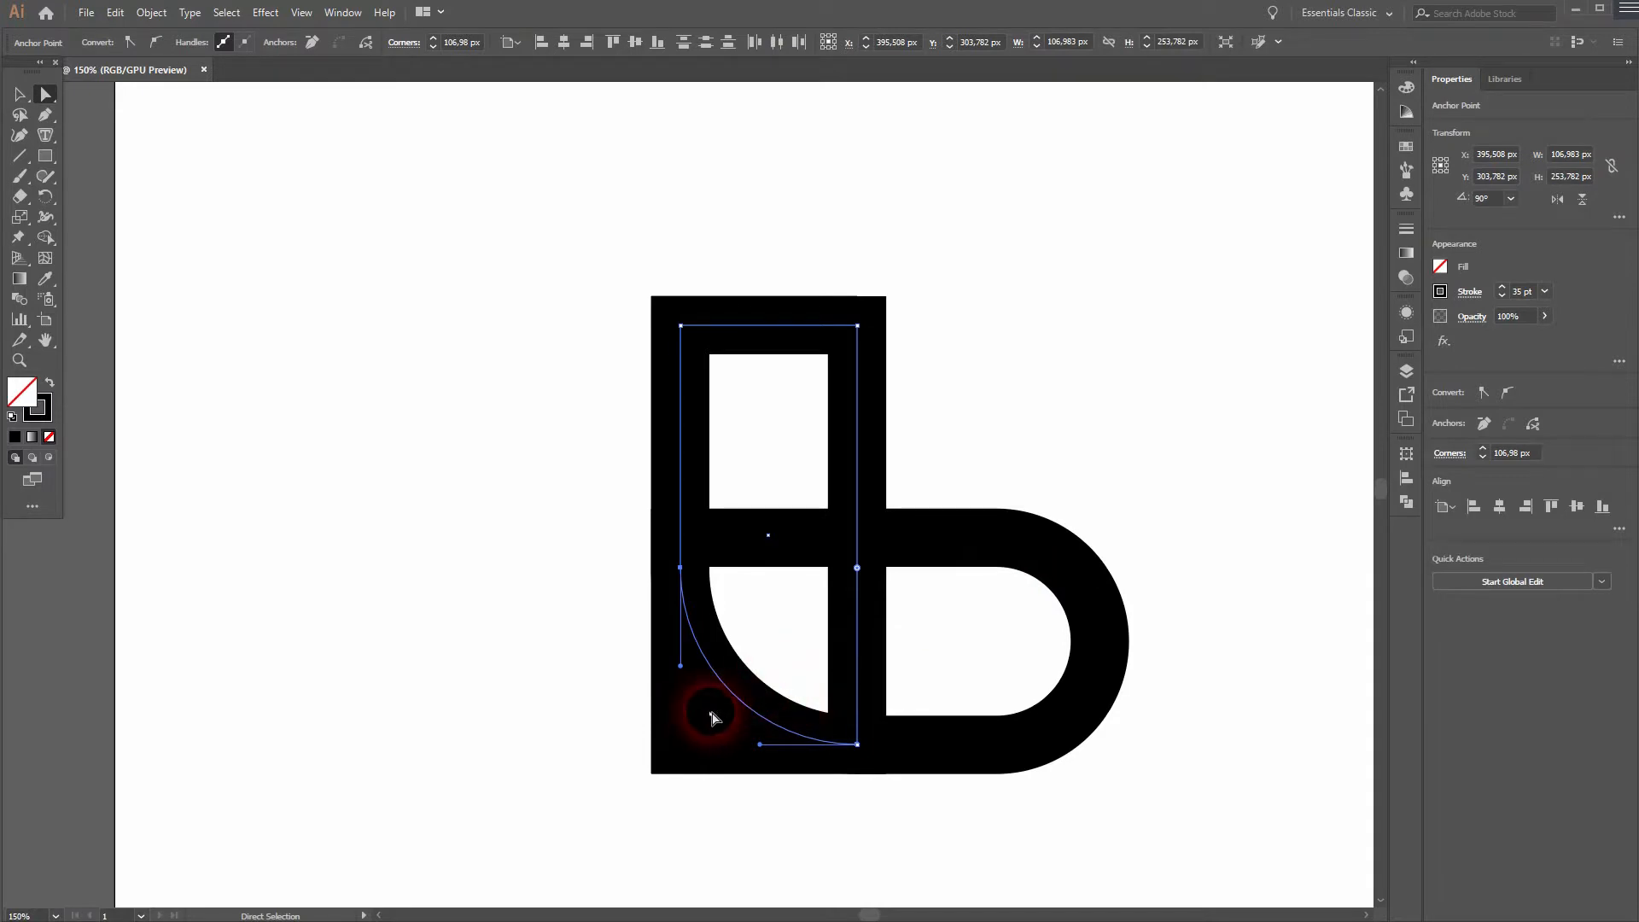
{"action": "left_click_drag", "start_coordinate": [858, 568], "coordinate": [807, 616]}
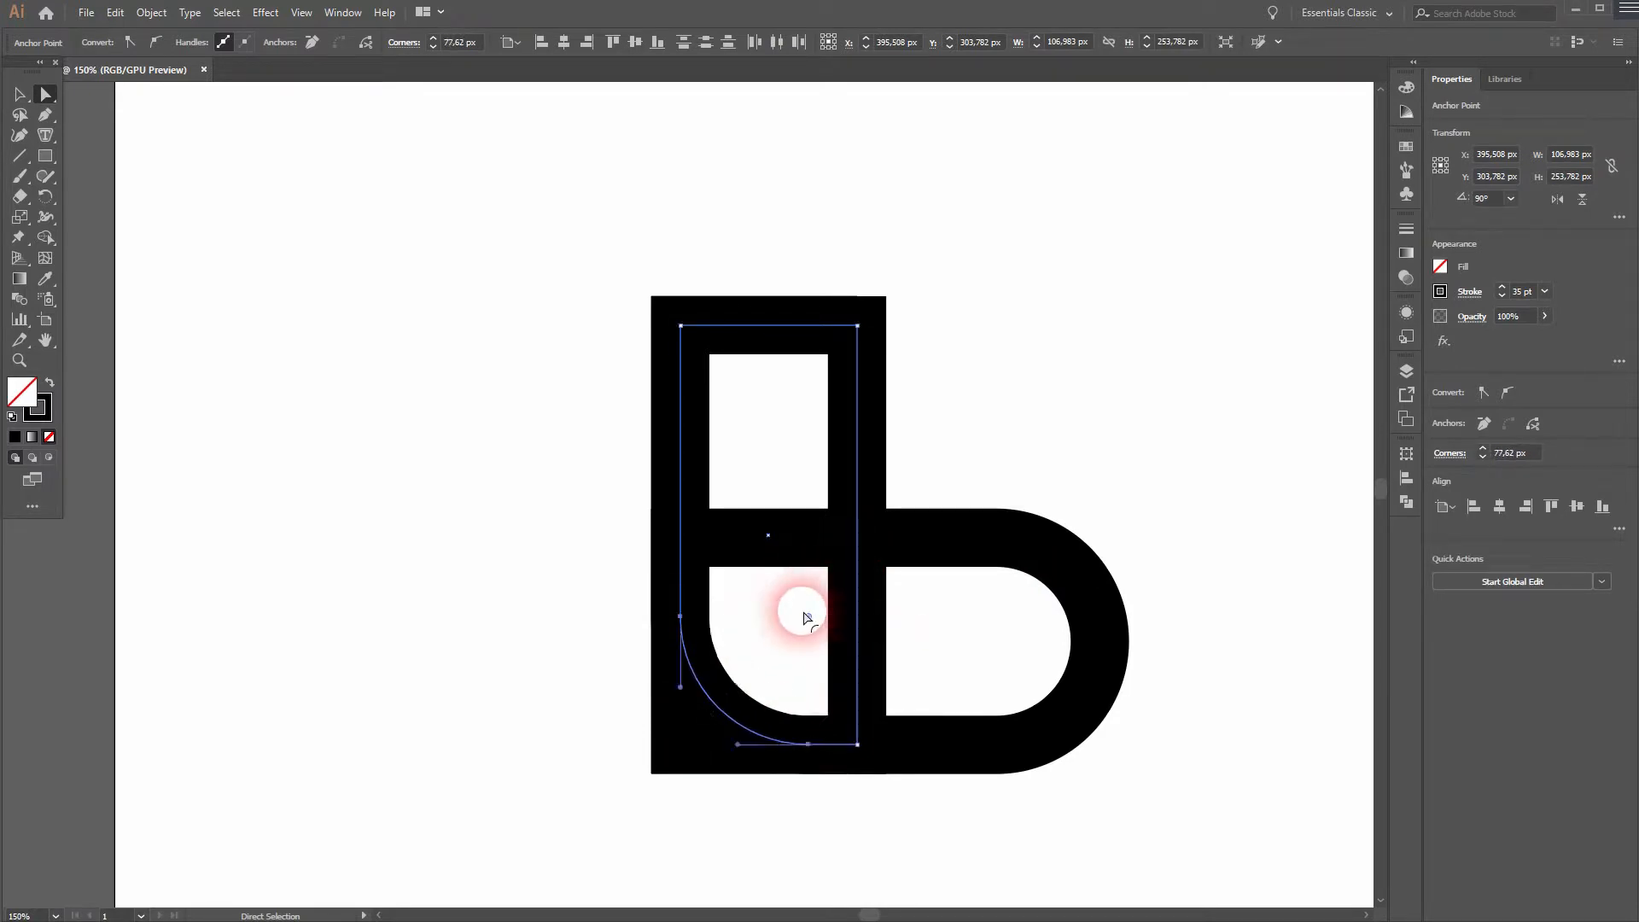
{"action": "left_click", "coordinate": [1183, 801]}
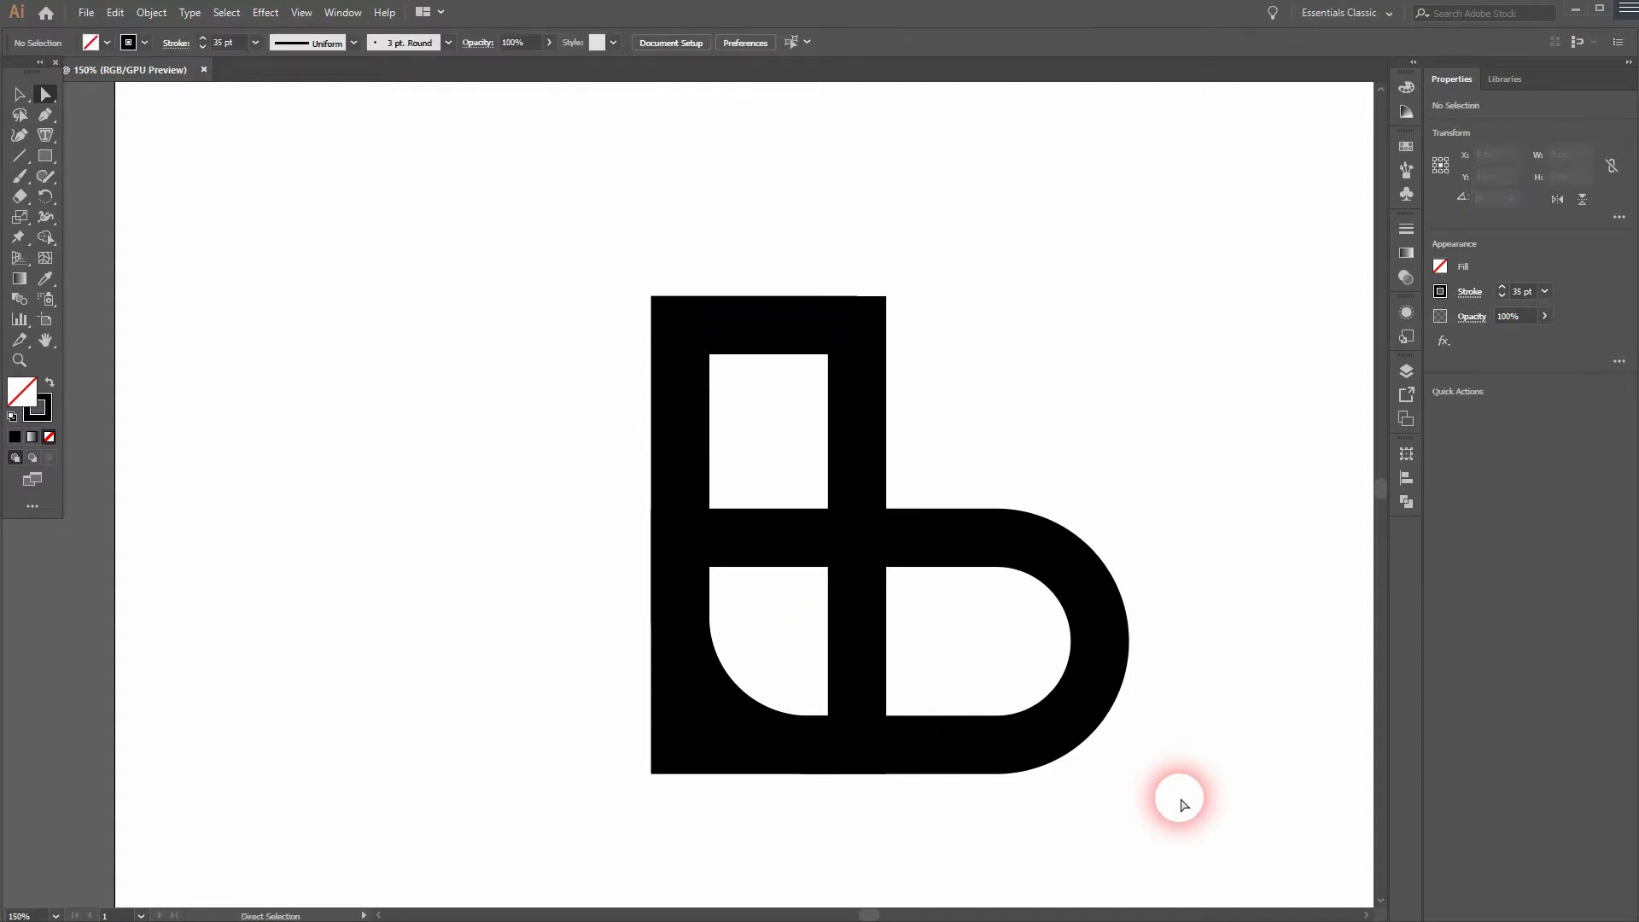
Step: Swap the fill and stroke of both shapes and compare their lower-left corners in outline view
{"action": "key", "text": "v"}
{"action": "left_click_drag", "start_coordinate": [552, 841], "coordinate": [1004, 546]}
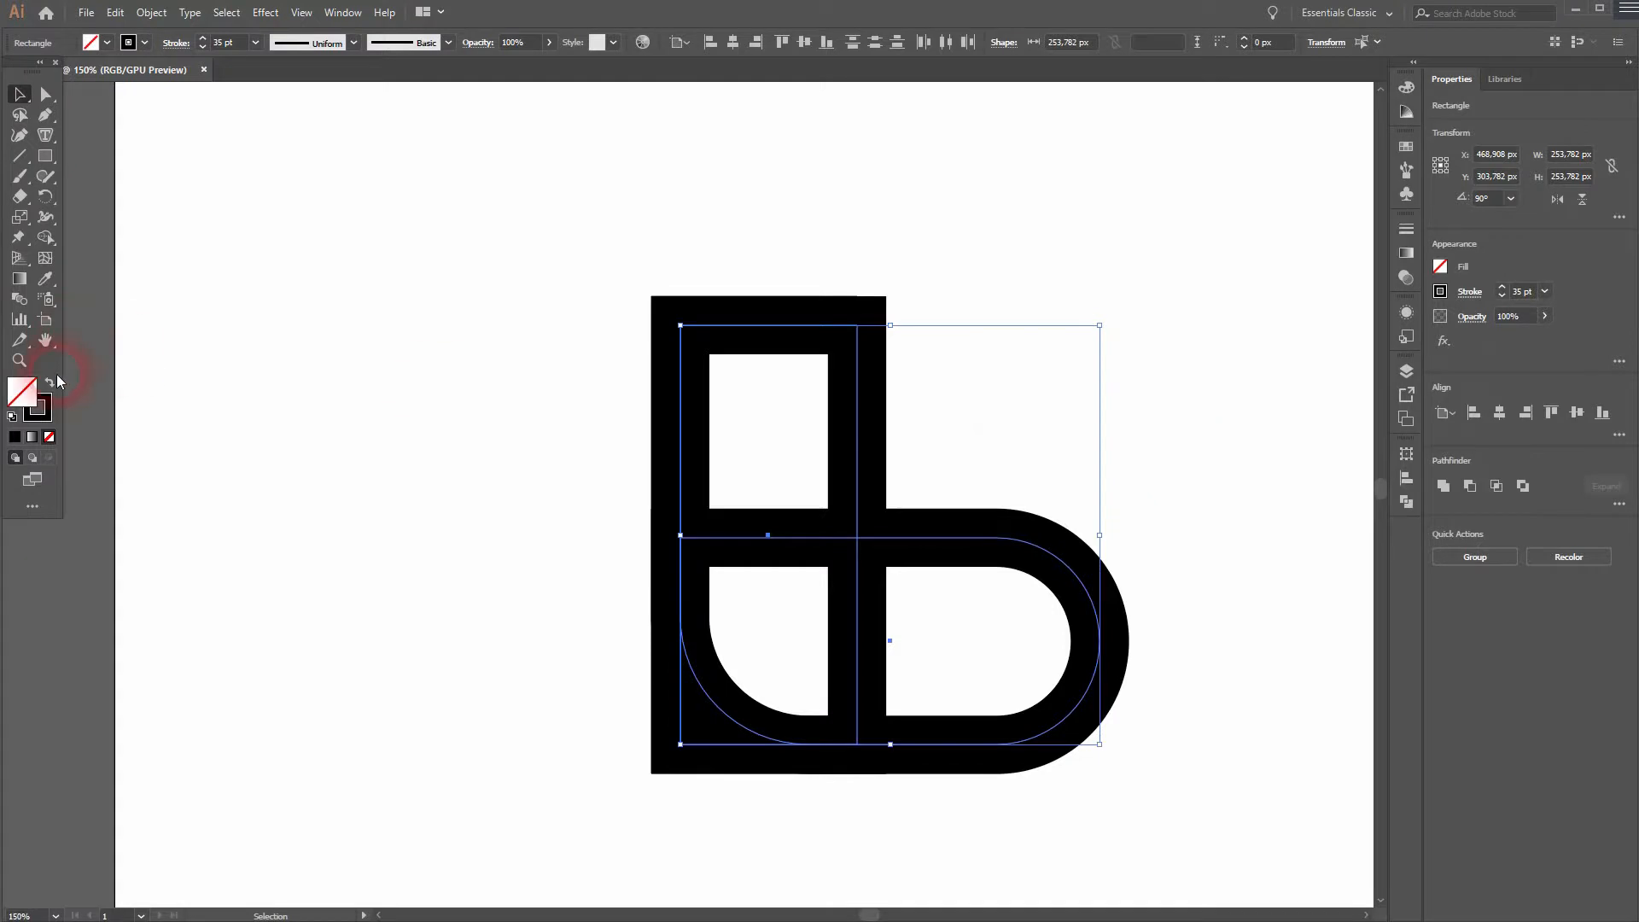
{"action": "left_click", "coordinate": [52, 384]}
{"action": "left_click", "coordinate": [415, 627]}
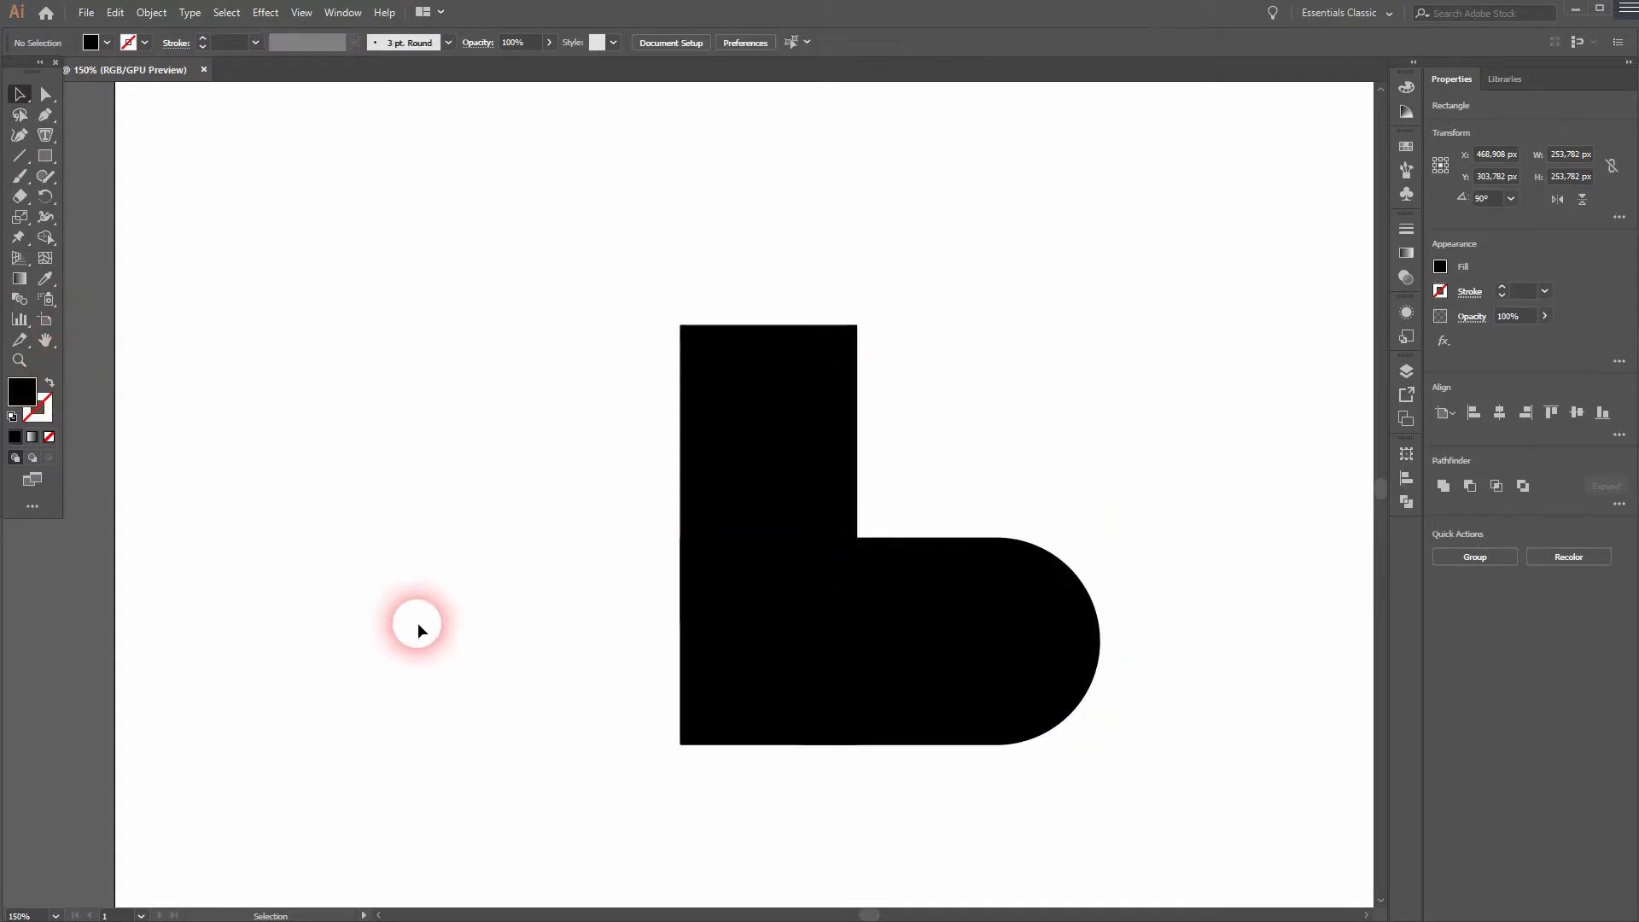
{"action": "left_click", "coordinate": [694, 734]}
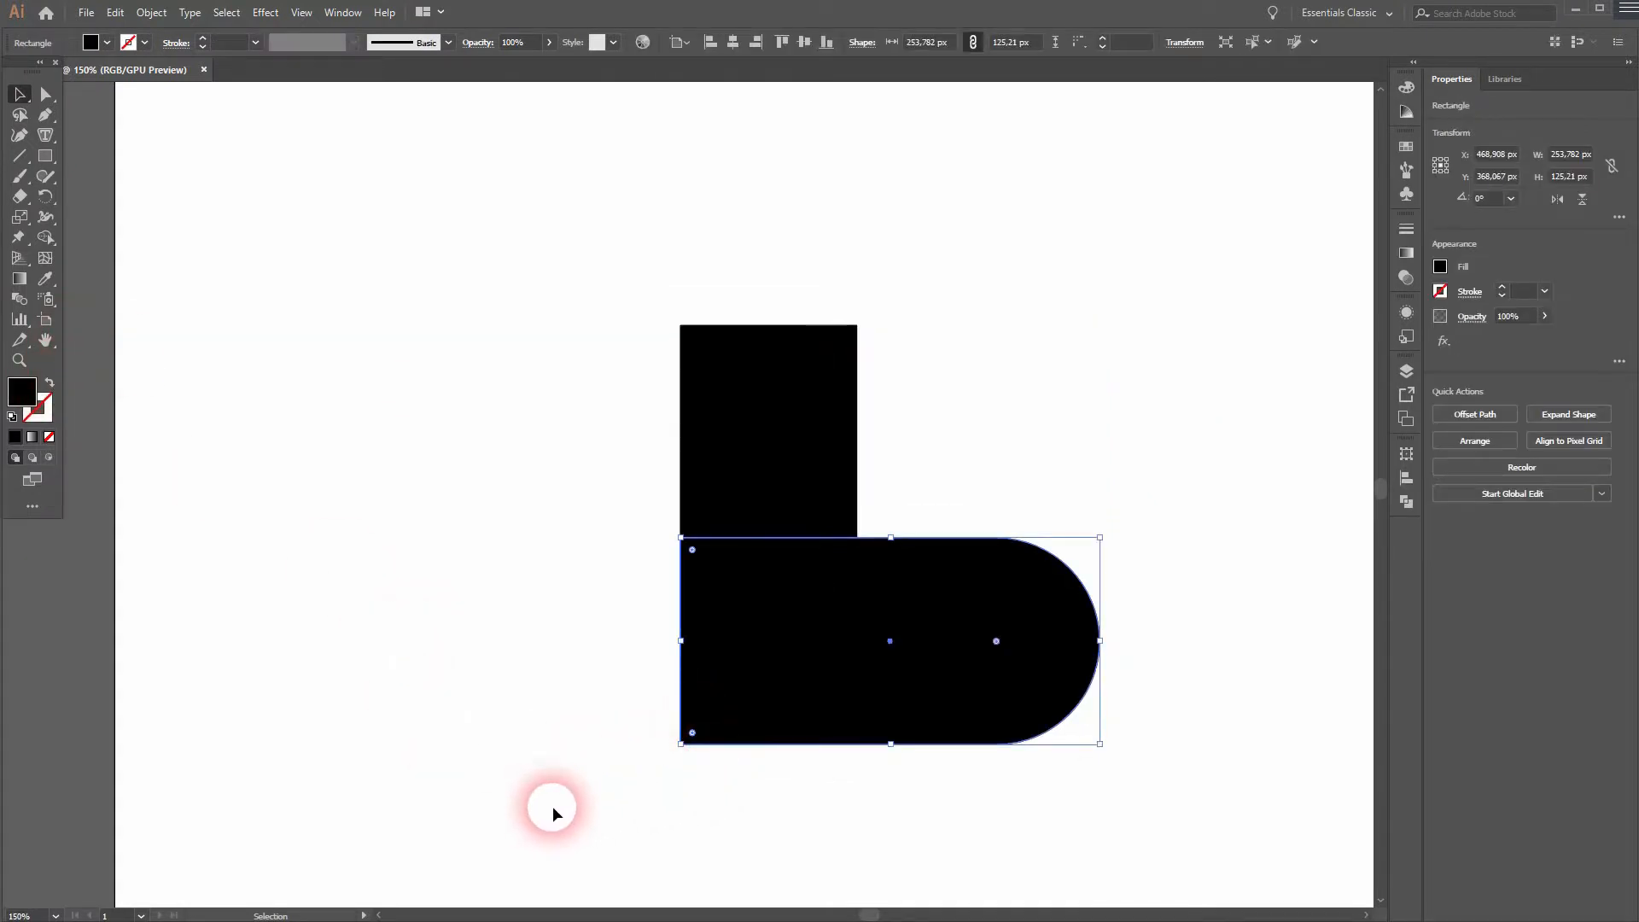
{"action": "key", "text": "ctrl+y"}
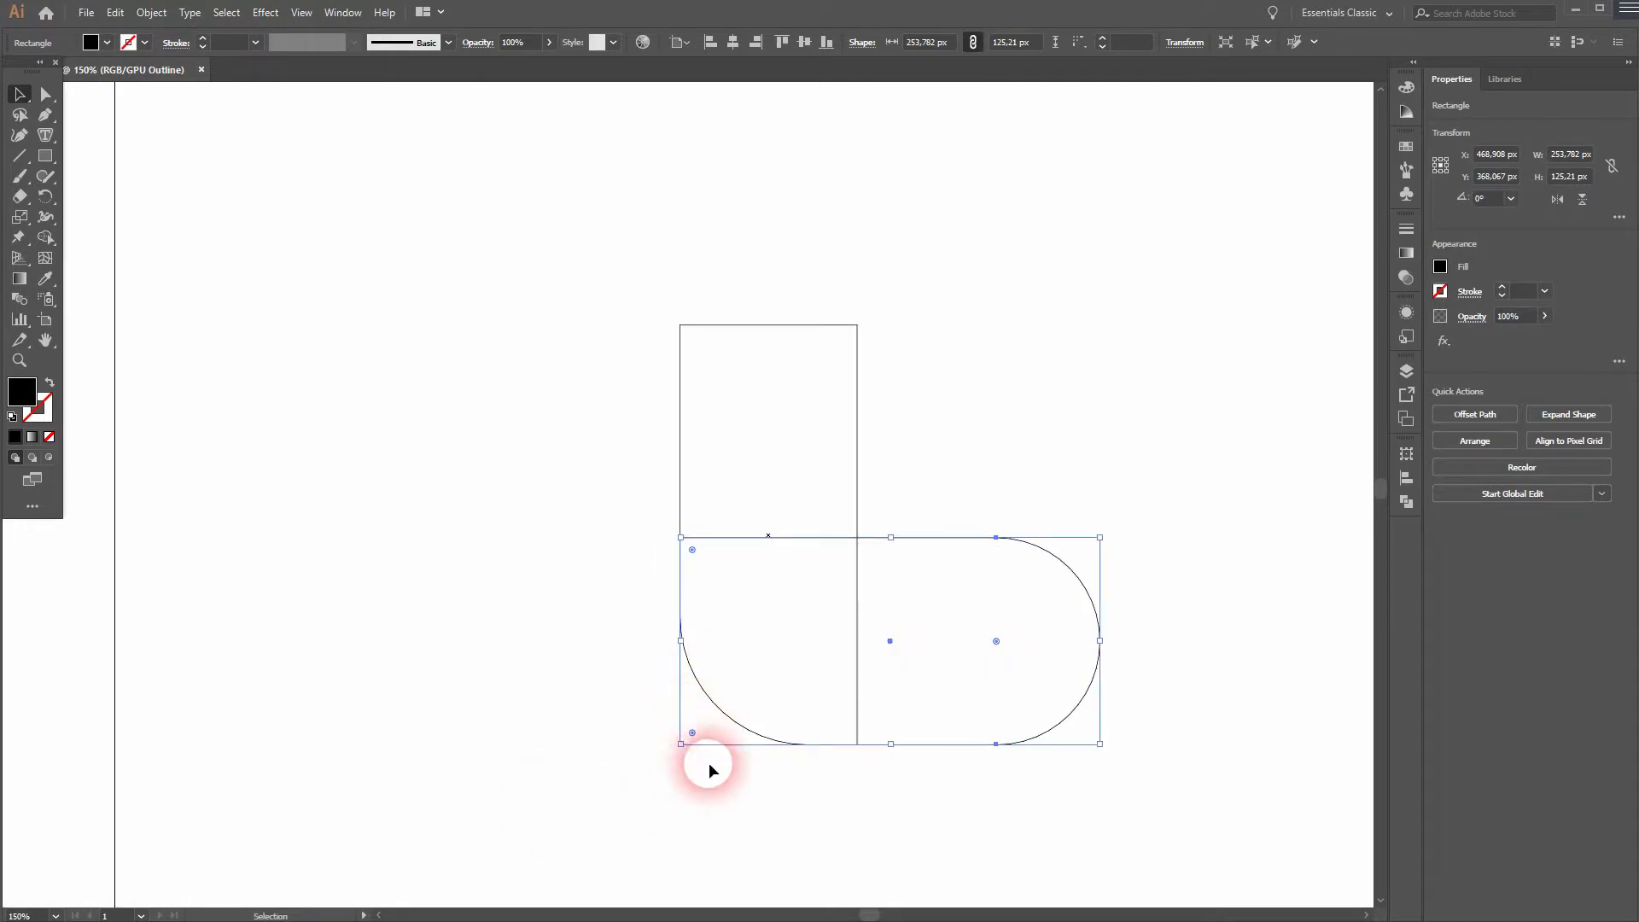
{"action": "key", "text": "ctrl+y"}
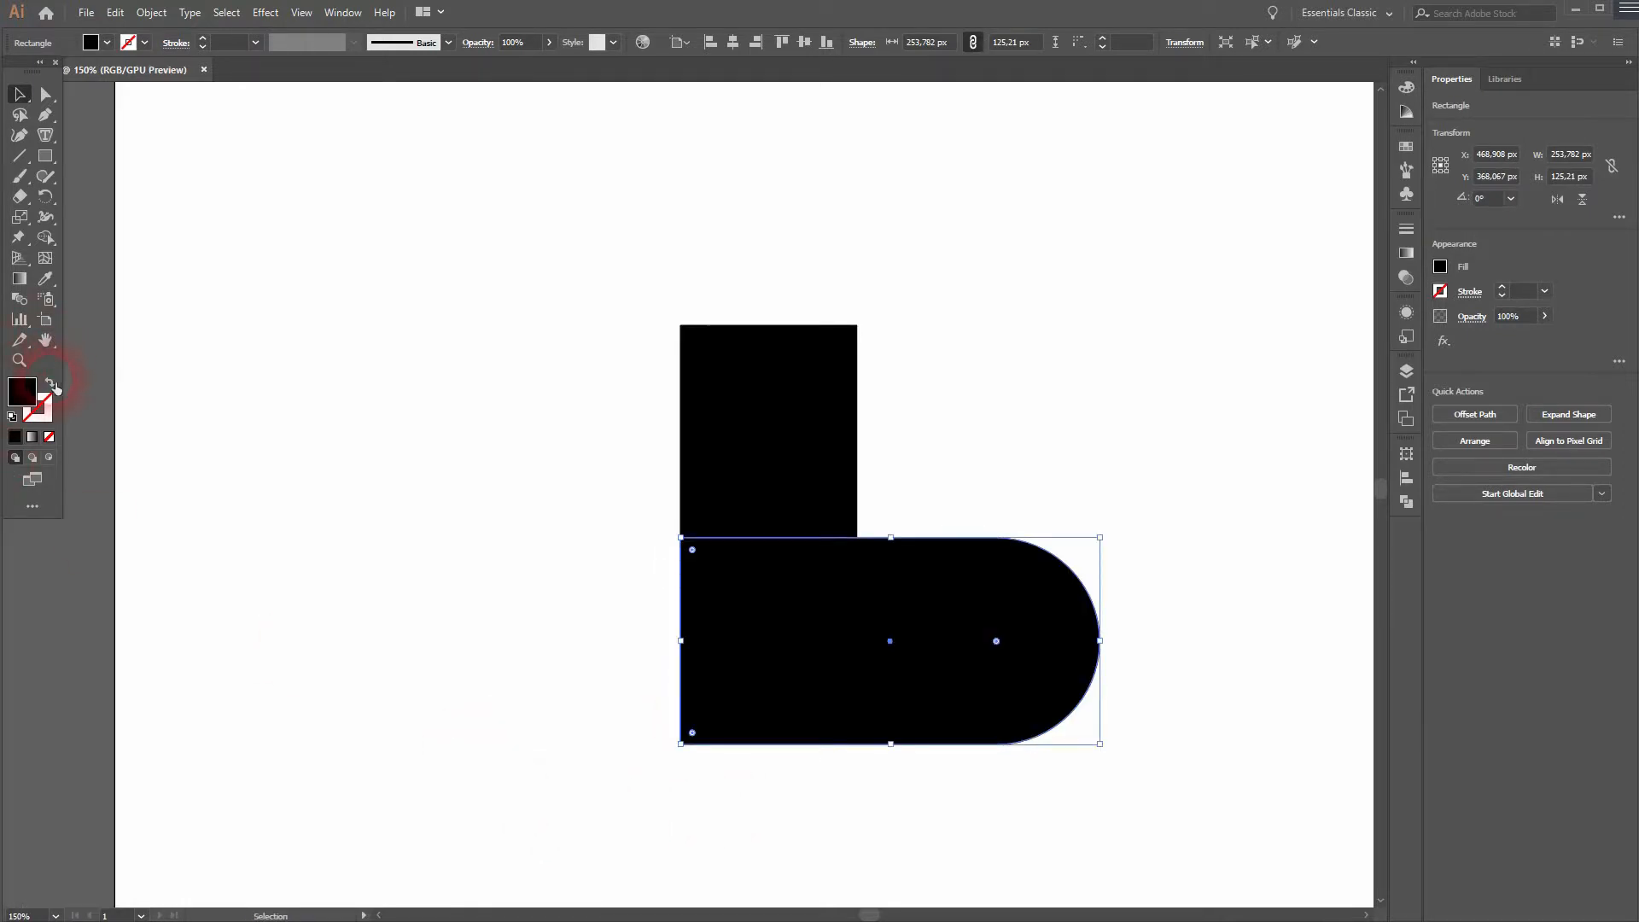
Step: Give both shapes a black stroke and no fill
{"action": "left_click", "coordinate": [50, 385]}
{"action": "left_click", "coordinate": [411, 569]}
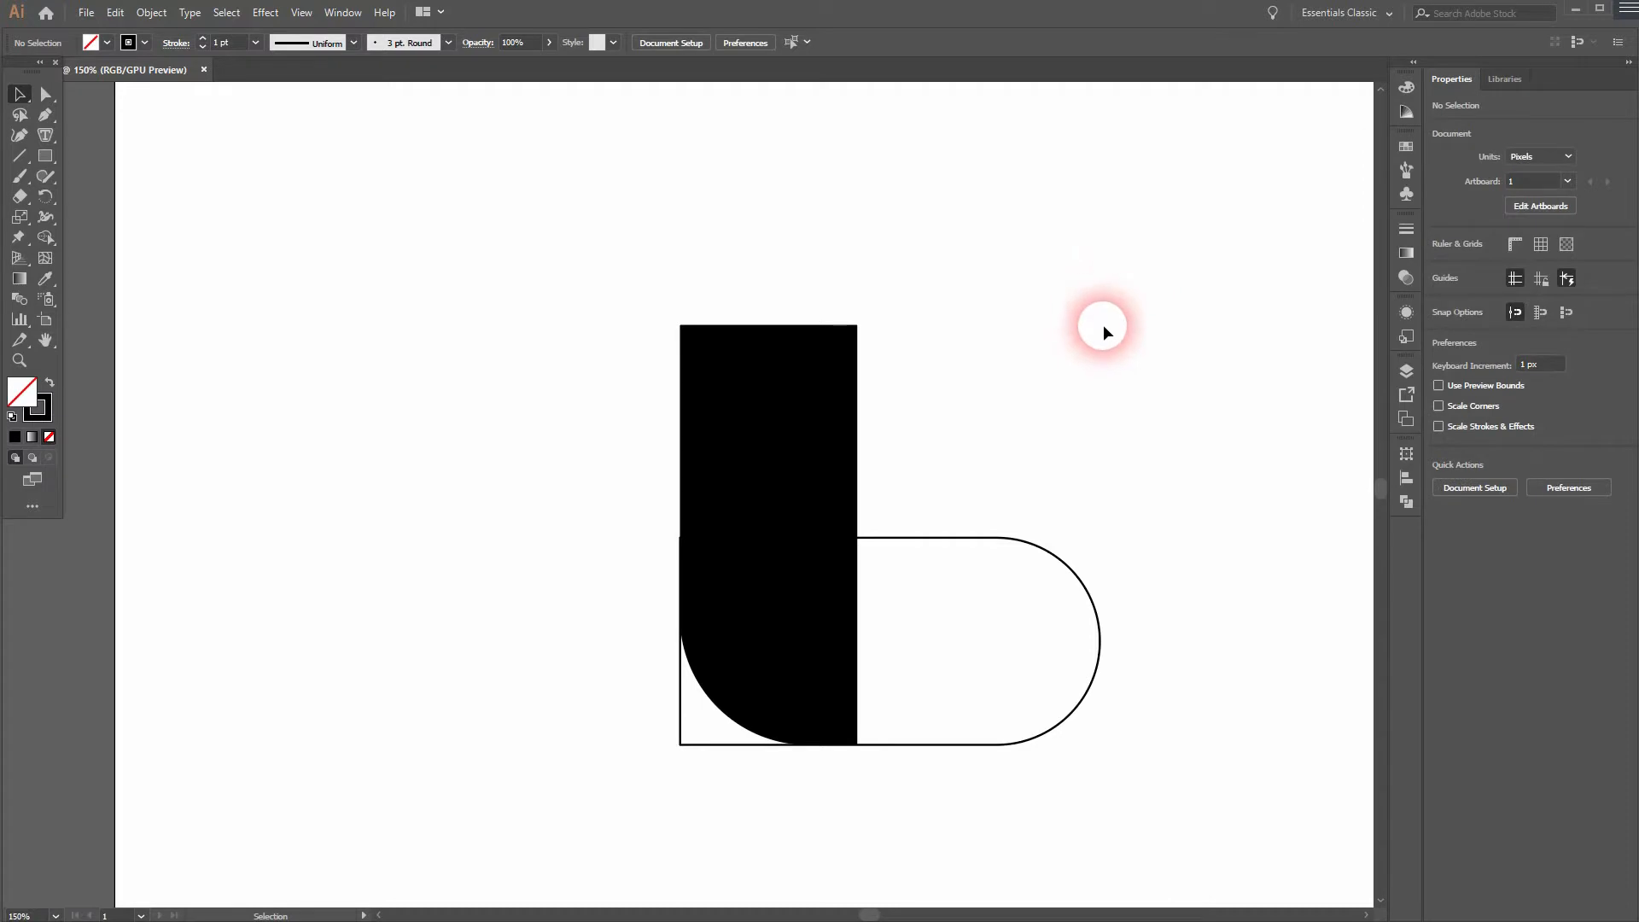
{"action": "left_click_drag", "start_coordinate": [559, 769], "coordinate": [1052, 293]}
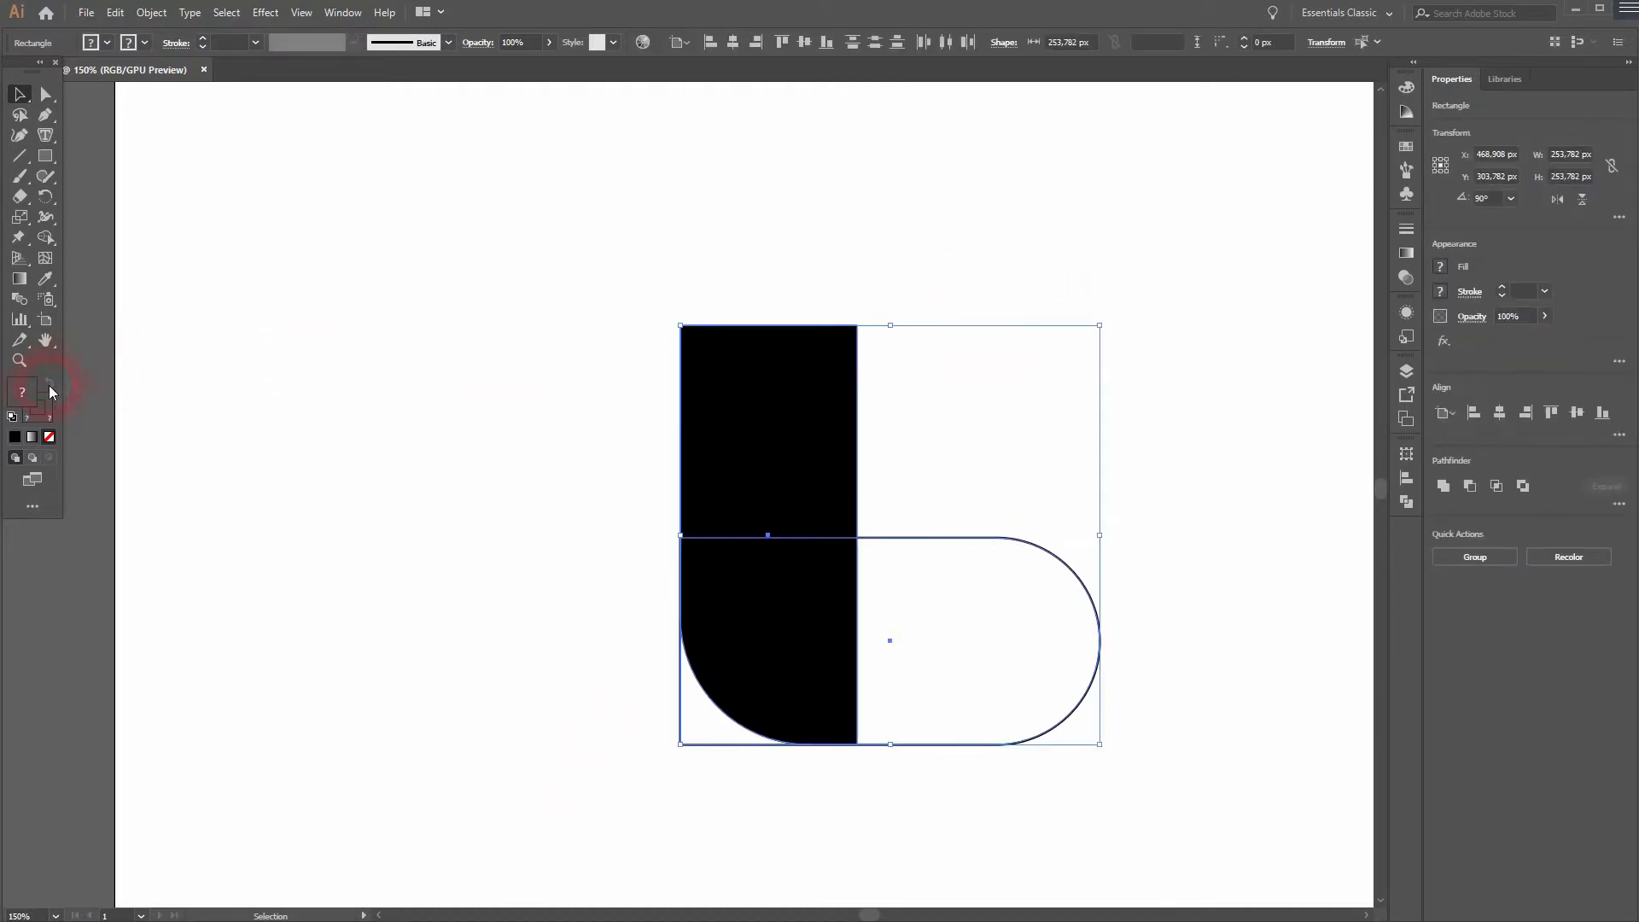
{"action": "left_click", "coordinate": [145, 43]}
{"action": "left_click", "coordinate": [68, 82]}
{"action": "left_click", "coordinate": [108, 42]}
{"action": "left_click", "coordinate": [16, 74]}
{"action": "left_click", "coordinate": [461, 585]}
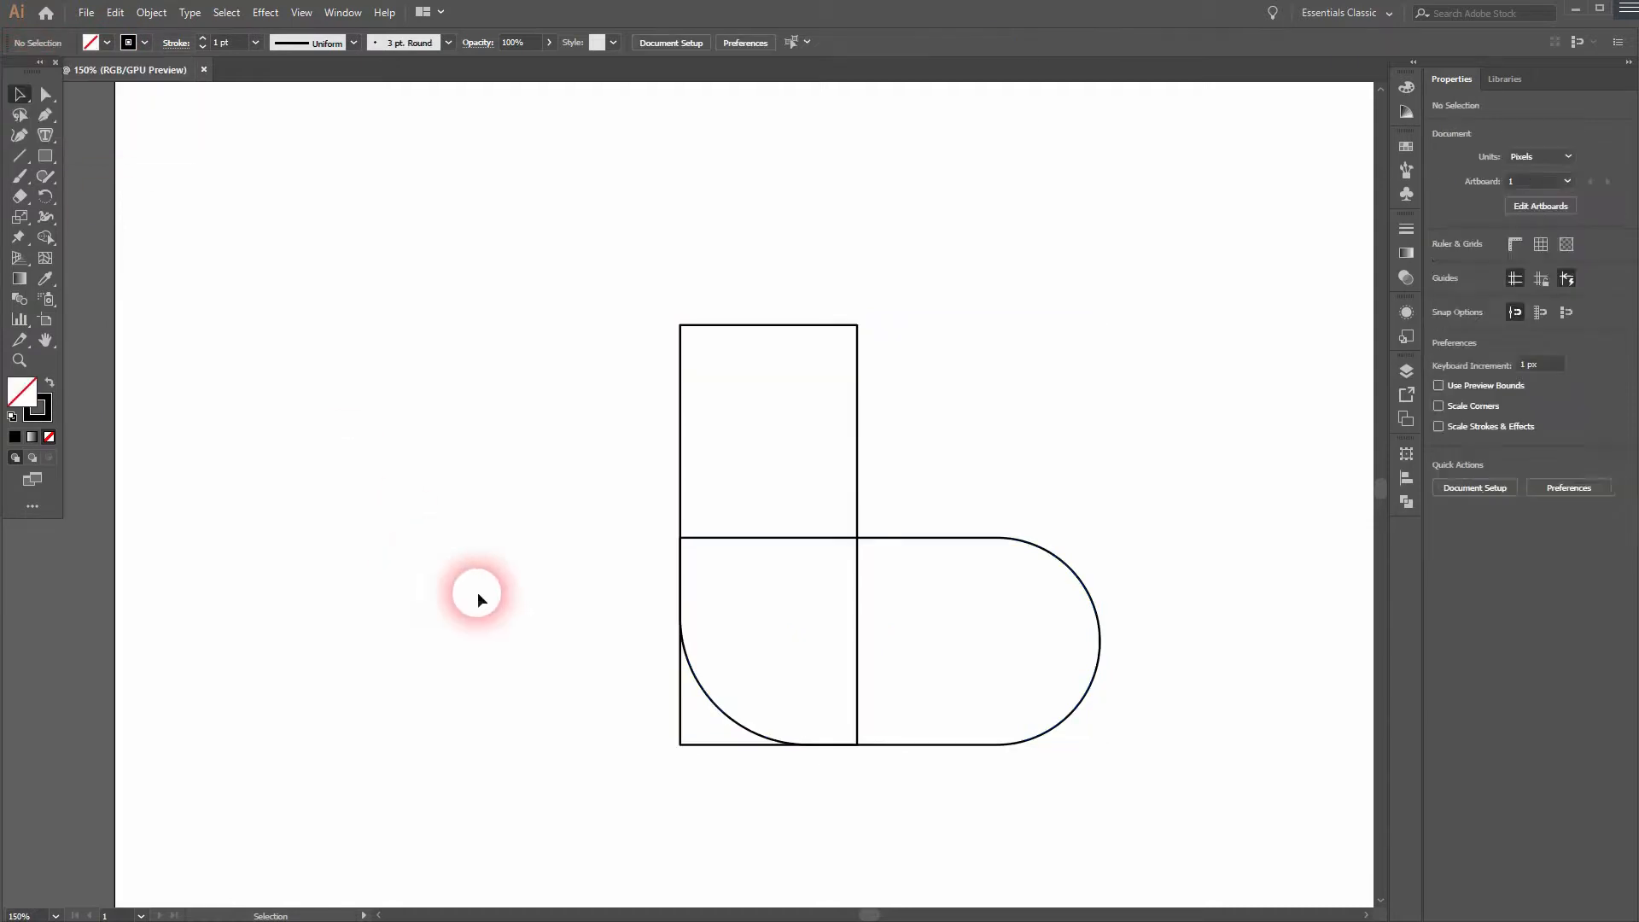
Step: Set the stroke weight of both shapes to 35 pt
{"action": "left_click_drag", "start_coordinate": [591, 789], "coordinate": [1237, 282]}
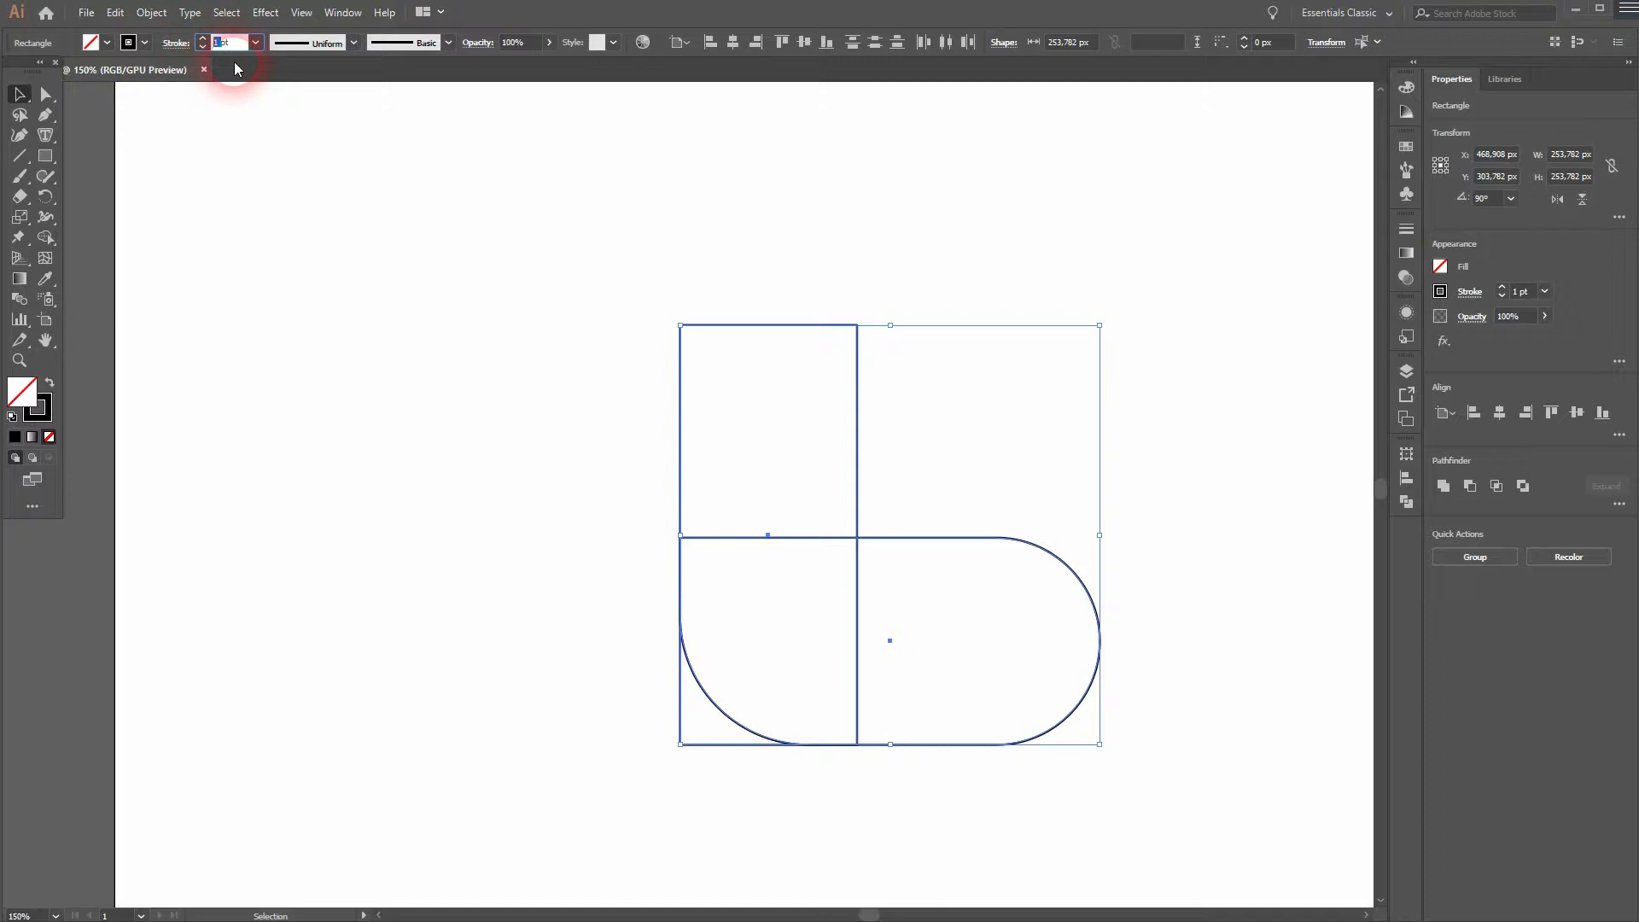
{"action": "key", "text": "Return"}
{"action": "left_click", "coordinate": [436, 408]}
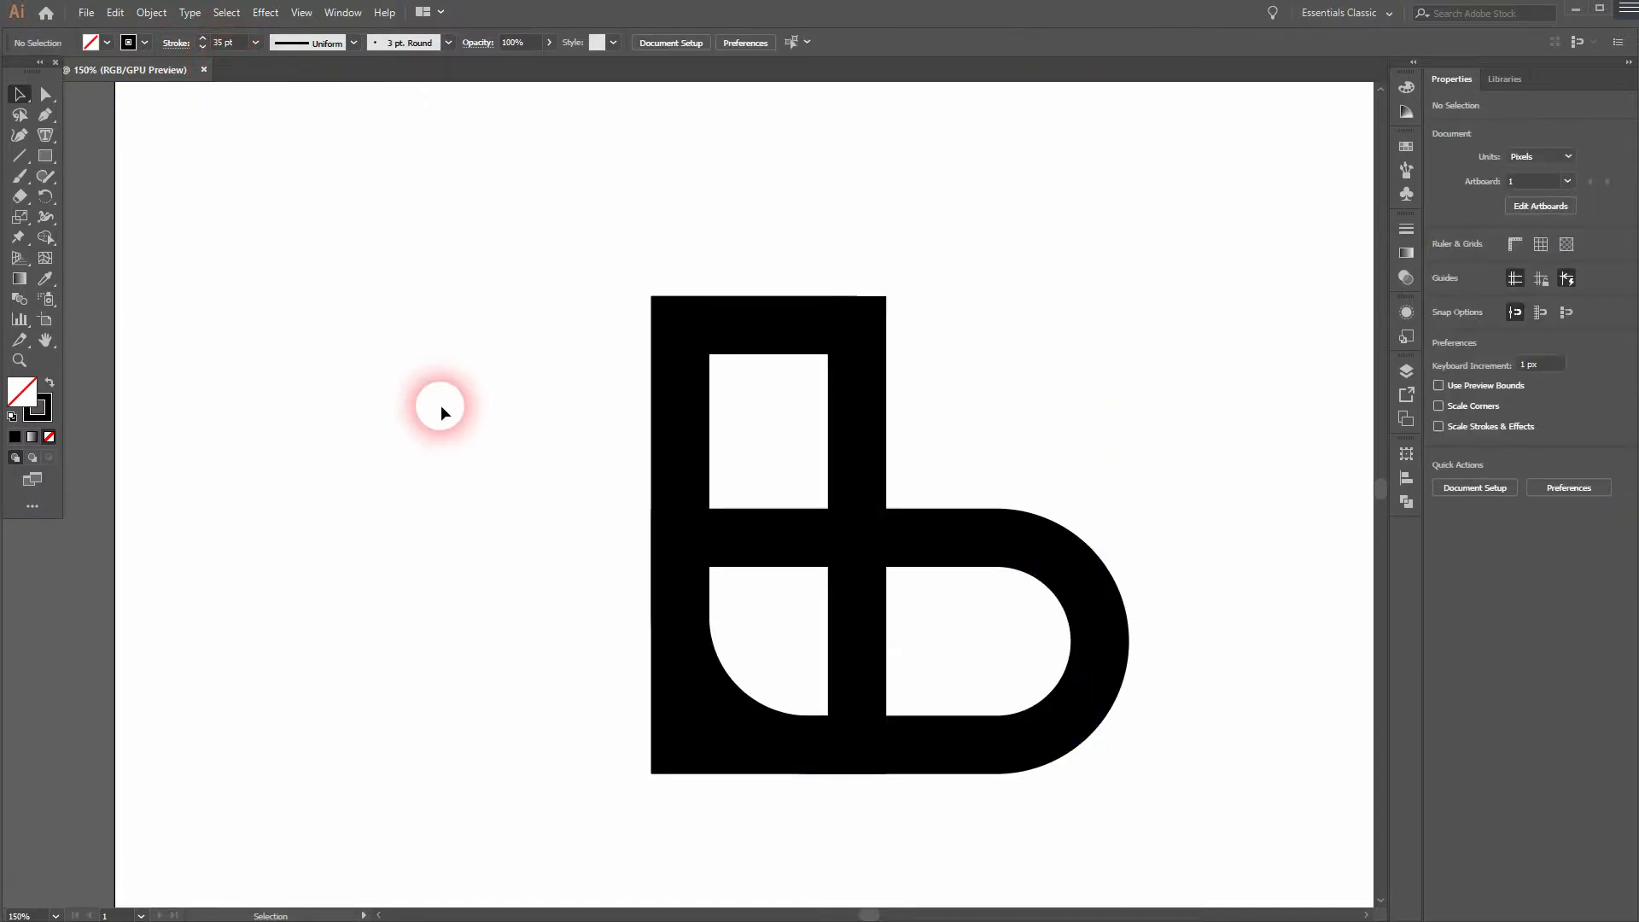
Step: Expand the strokes of both shapes into filled outlines
{"action": "key", "text": "ctrl+1"}
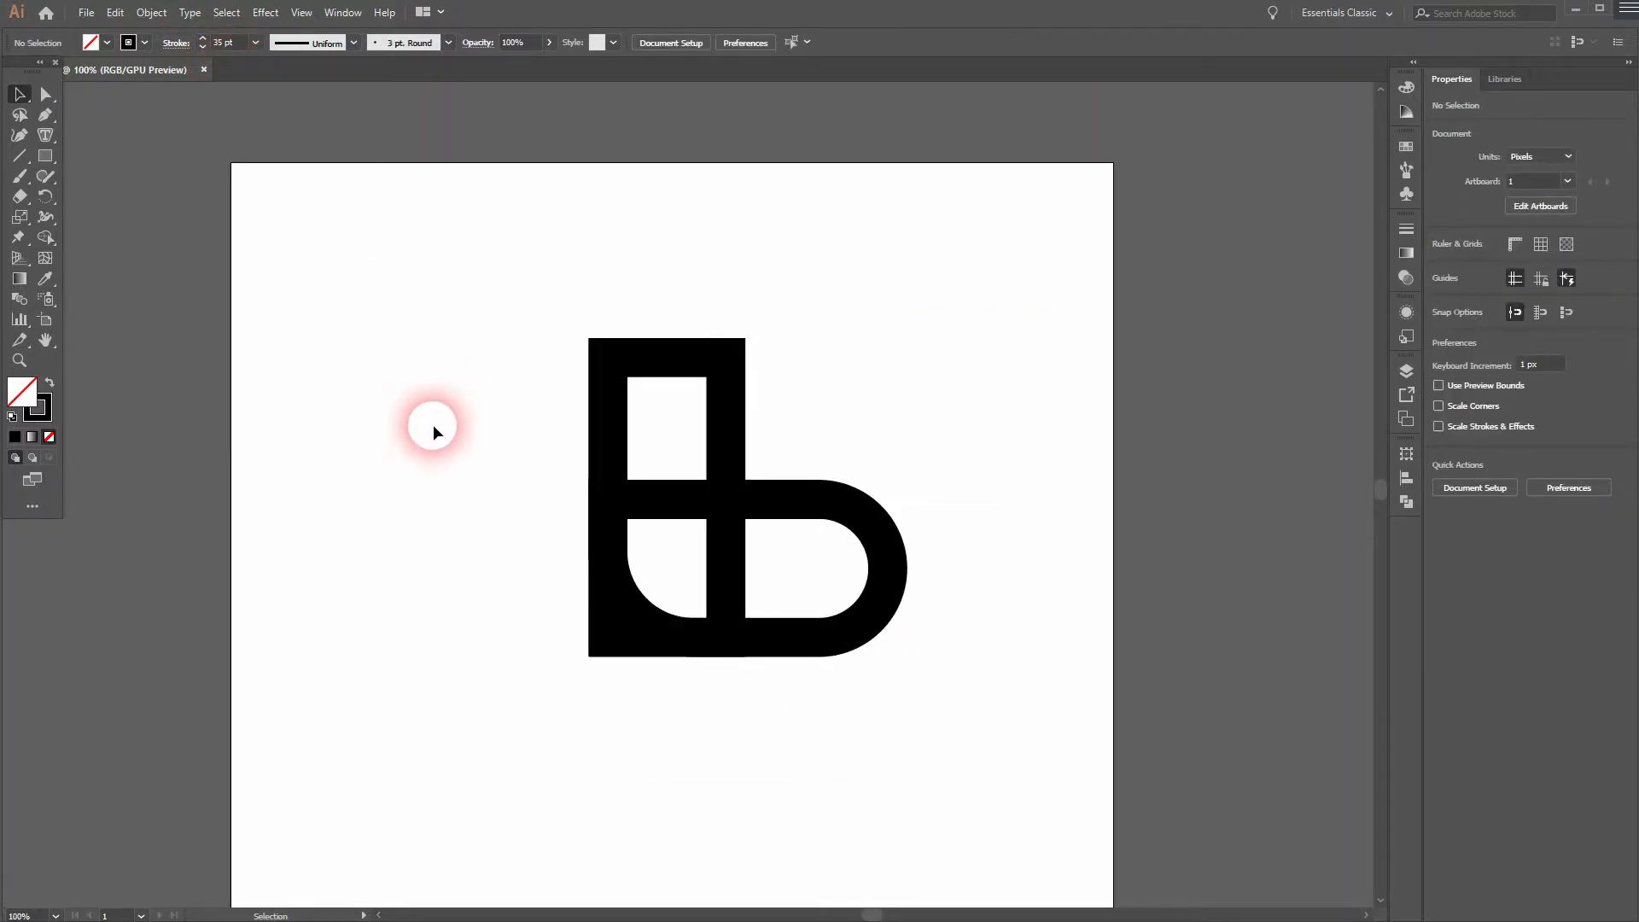
{"action": "left_click_drag", "start_coordinate": [538, 703], "coordinate": [1045, 277]}
{"action": "left_click", "coordinate": [151, 12]}
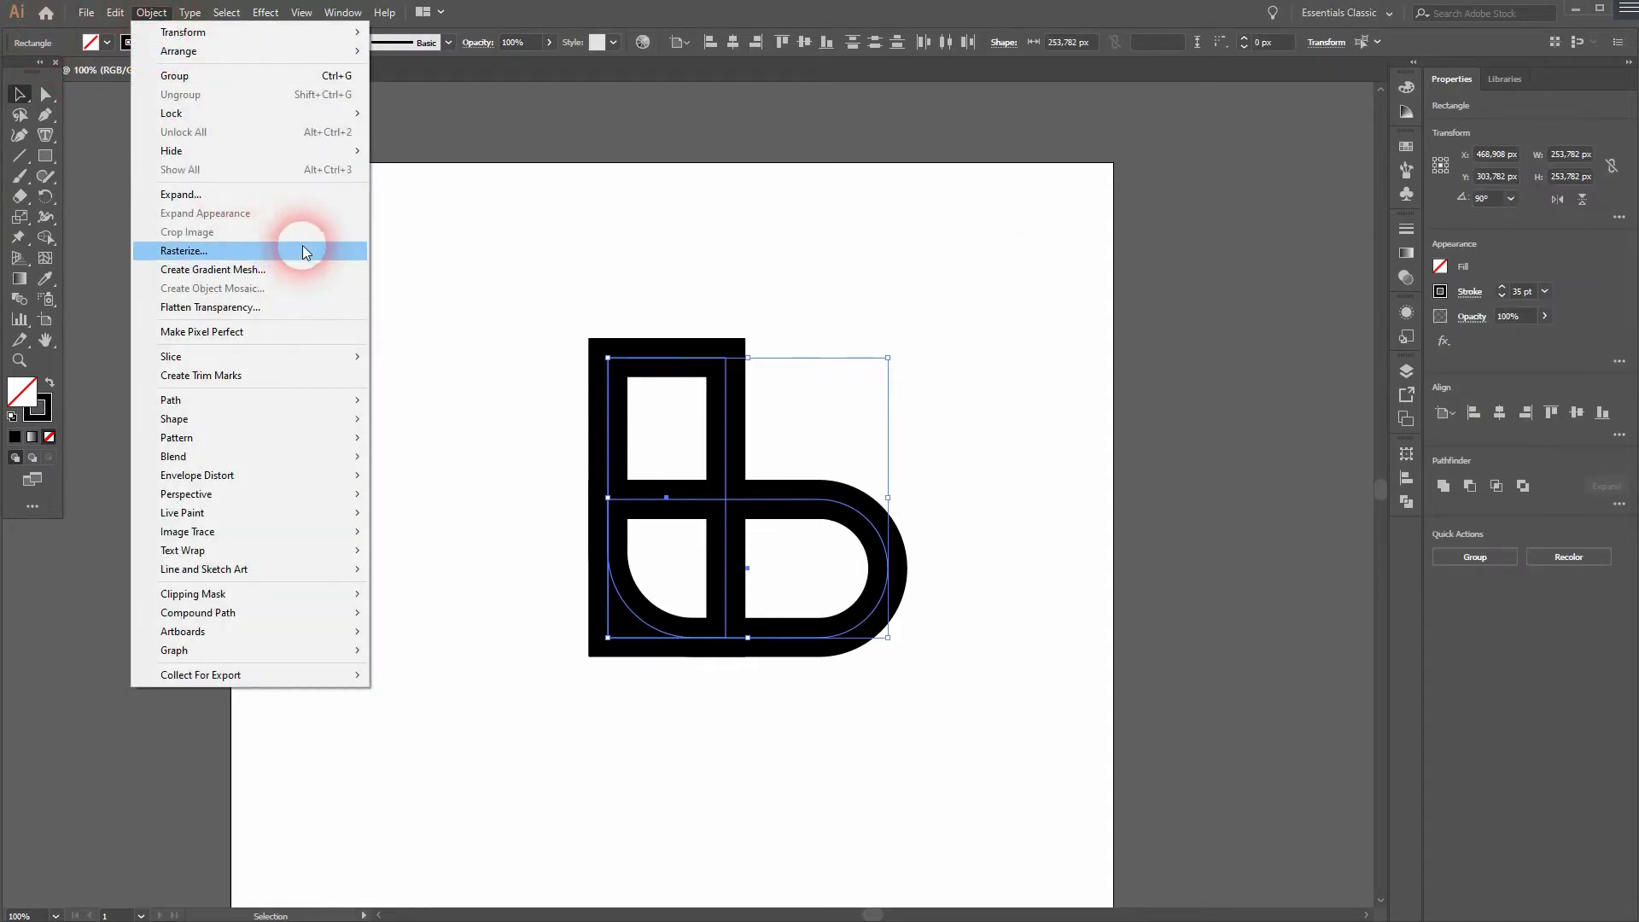
{"action": "left_click", "coordinate": [294, 193]}
{"action": "left_click", "coordinate": [1208, 495]}
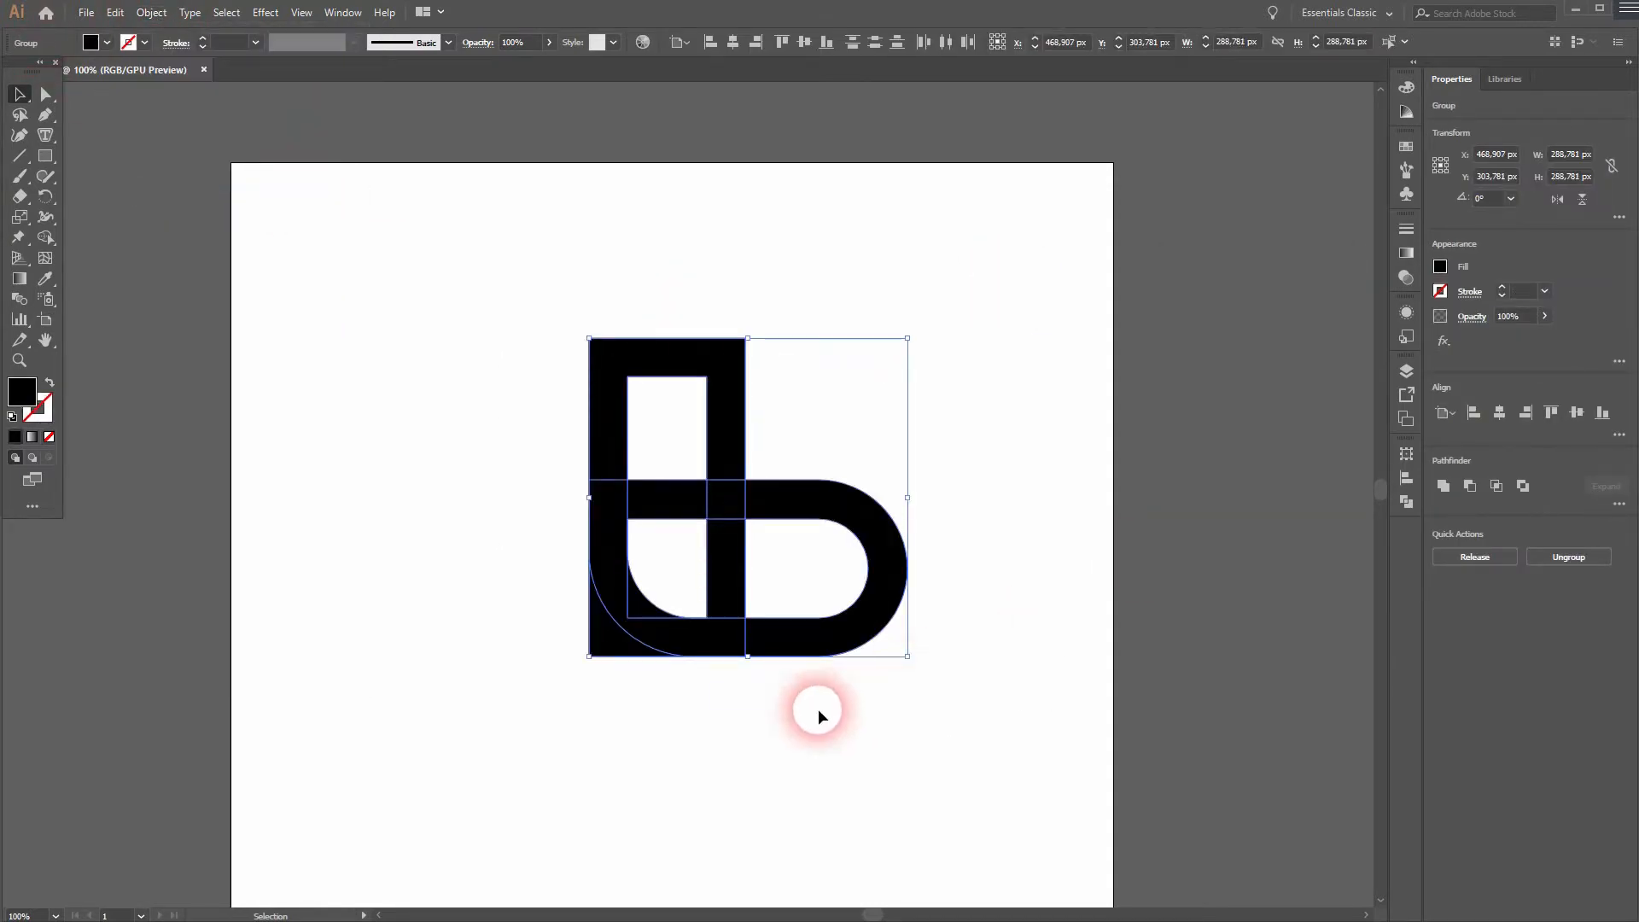
Step: Remove the outer lower-left corner piece and the inner crossing bars from the expanded shapes with the Shape Builder tool
{"action": "left_click", "coordinate": [50, 239]}
{"action": "left_click", "coordinate": [555, 615]}
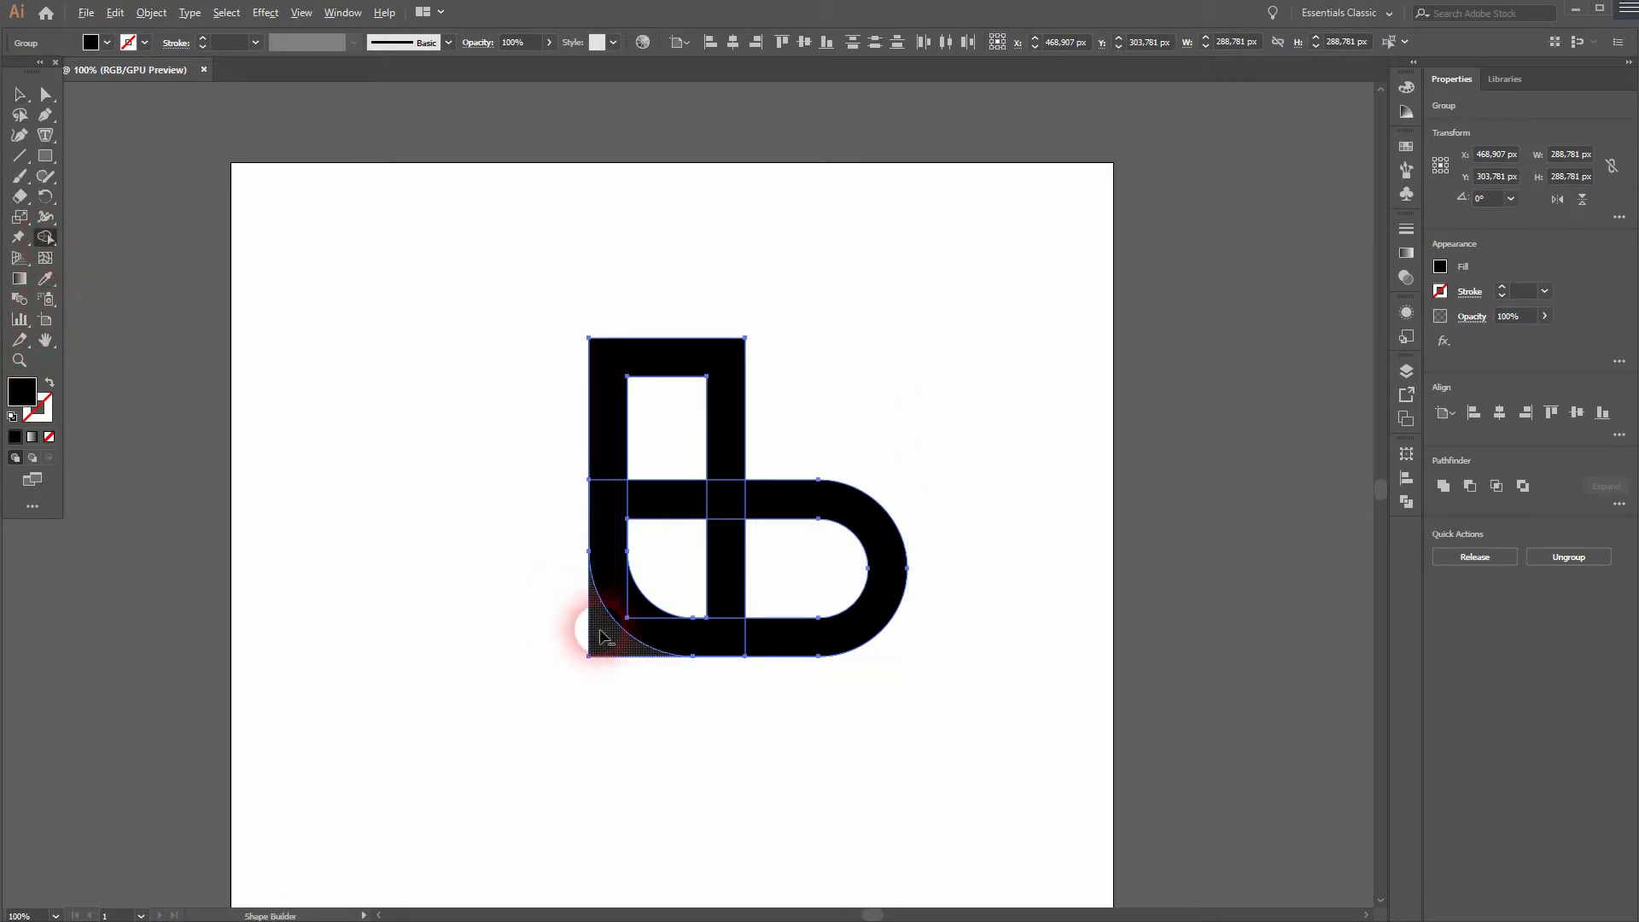
{"action": "left_click", "coordinate": [529, 720]}
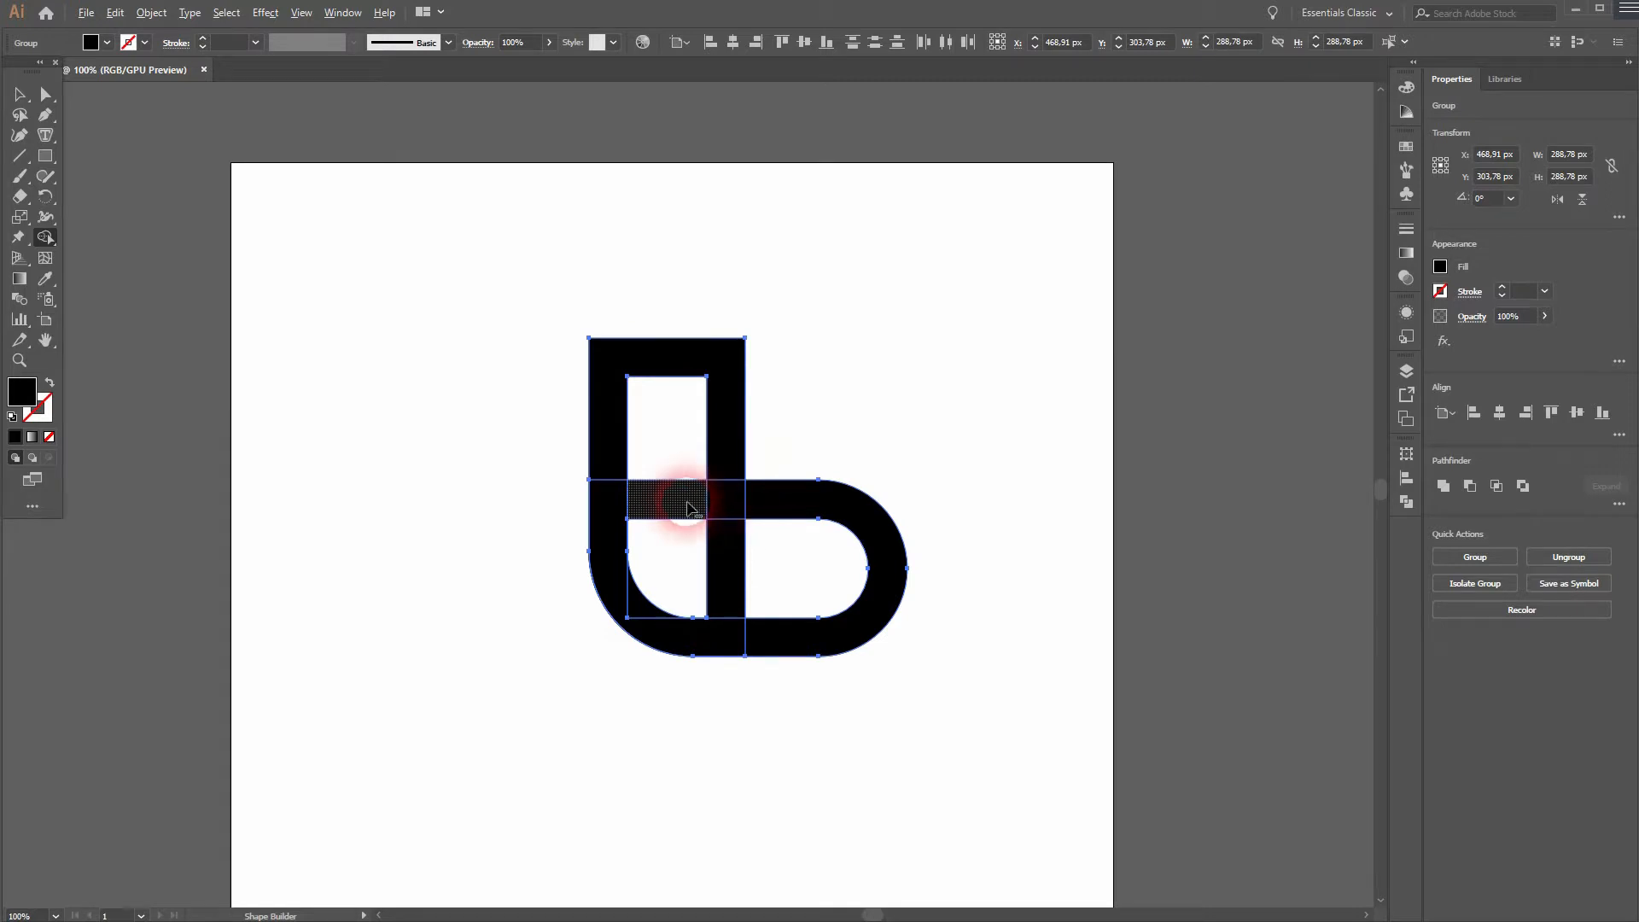
{"action": "left_click", "coordinate": [690, 508]}
{"action": "mouse_move", "coordinate": [690, 511]}
{"action": "left_mouse_down"}
{"action": "mouse_move", "coordinate": [724, 571]}
{"action": "mouse_move", "coordinate": [732, 510]}
{"action": "left_mouse_up"}
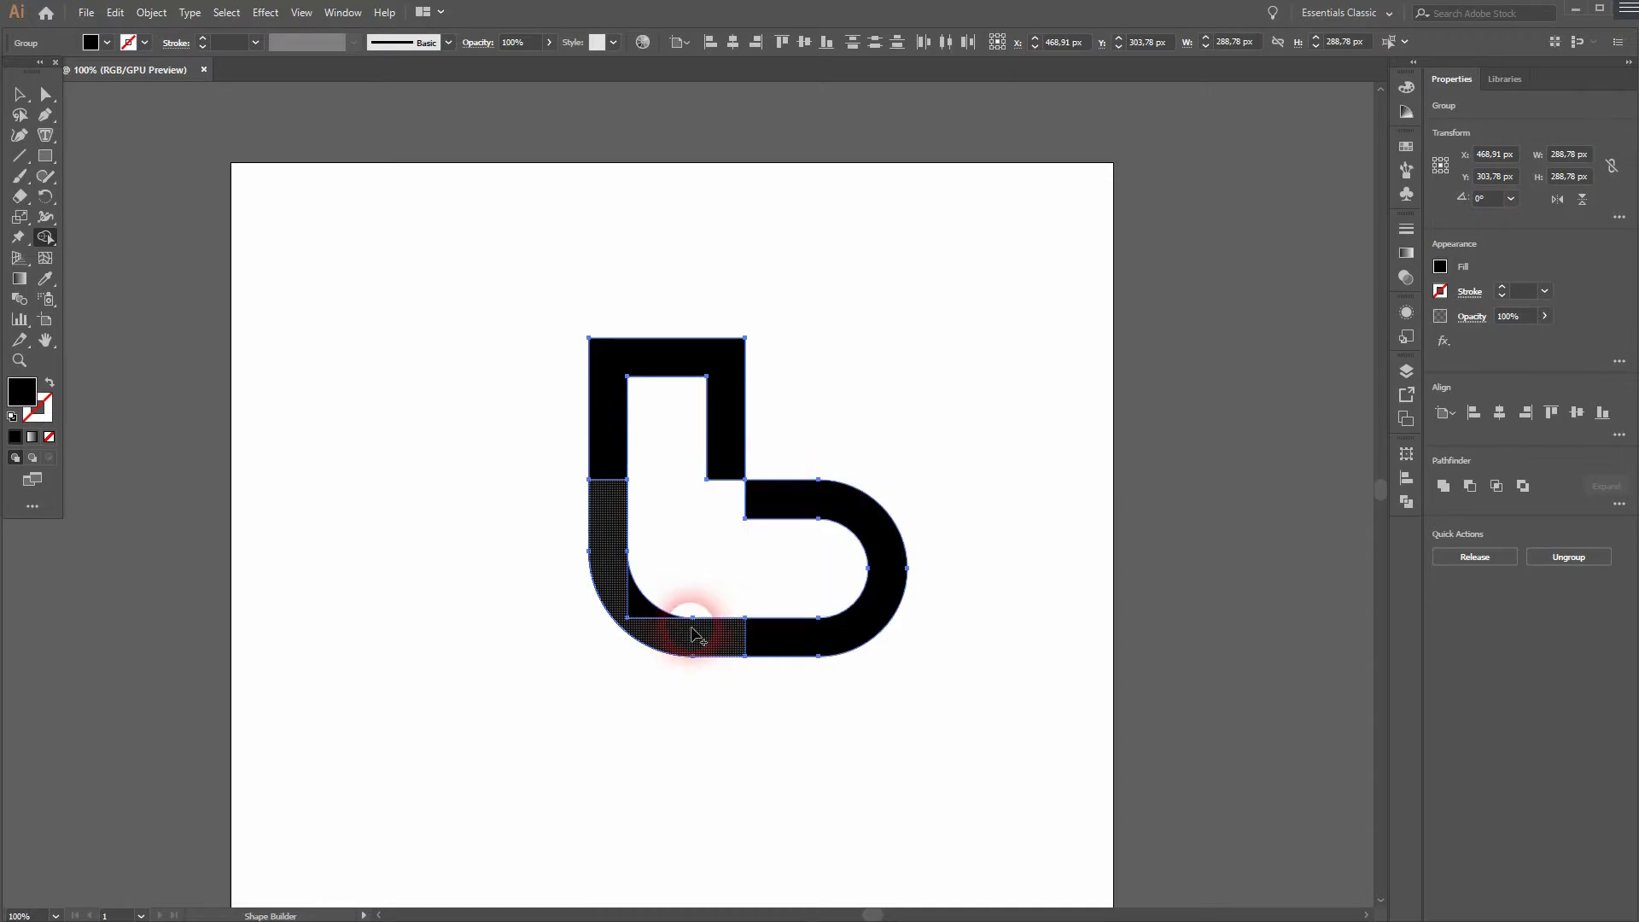
Step: Merge the remaining corner, left and bottom segments into one continuous b-shaped outline with the Shape Builder tool
{"action": "left_click", "coordinate": [646, 609]}
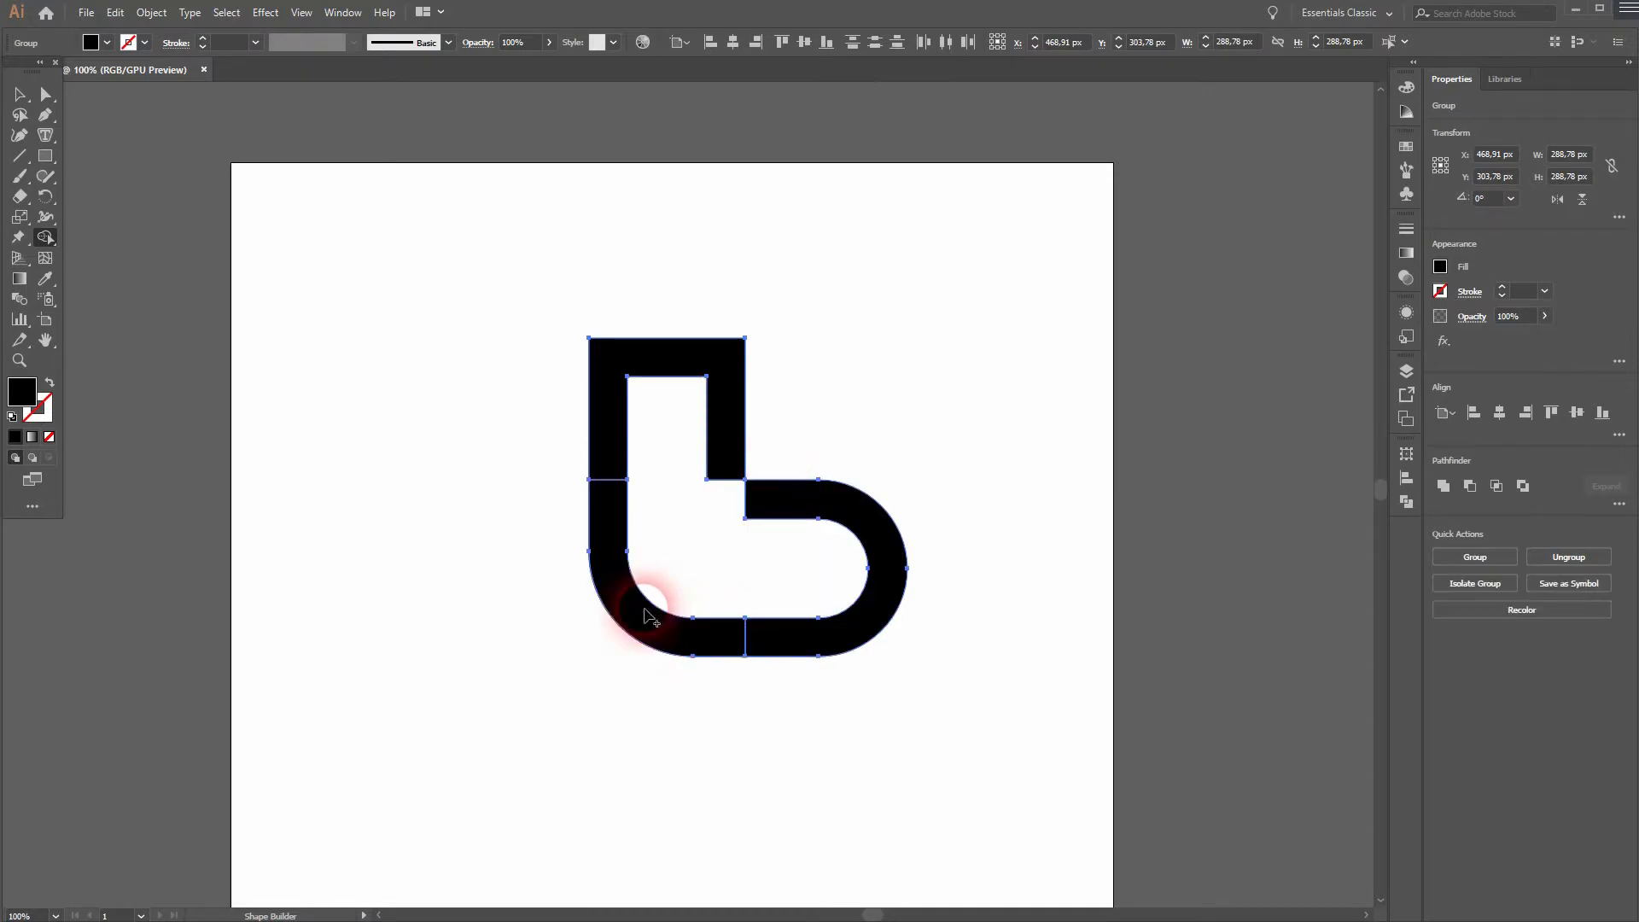
{"action": "left_click_drag", "start_coordinate": [610, 373], "coordinate": [598, 487]}
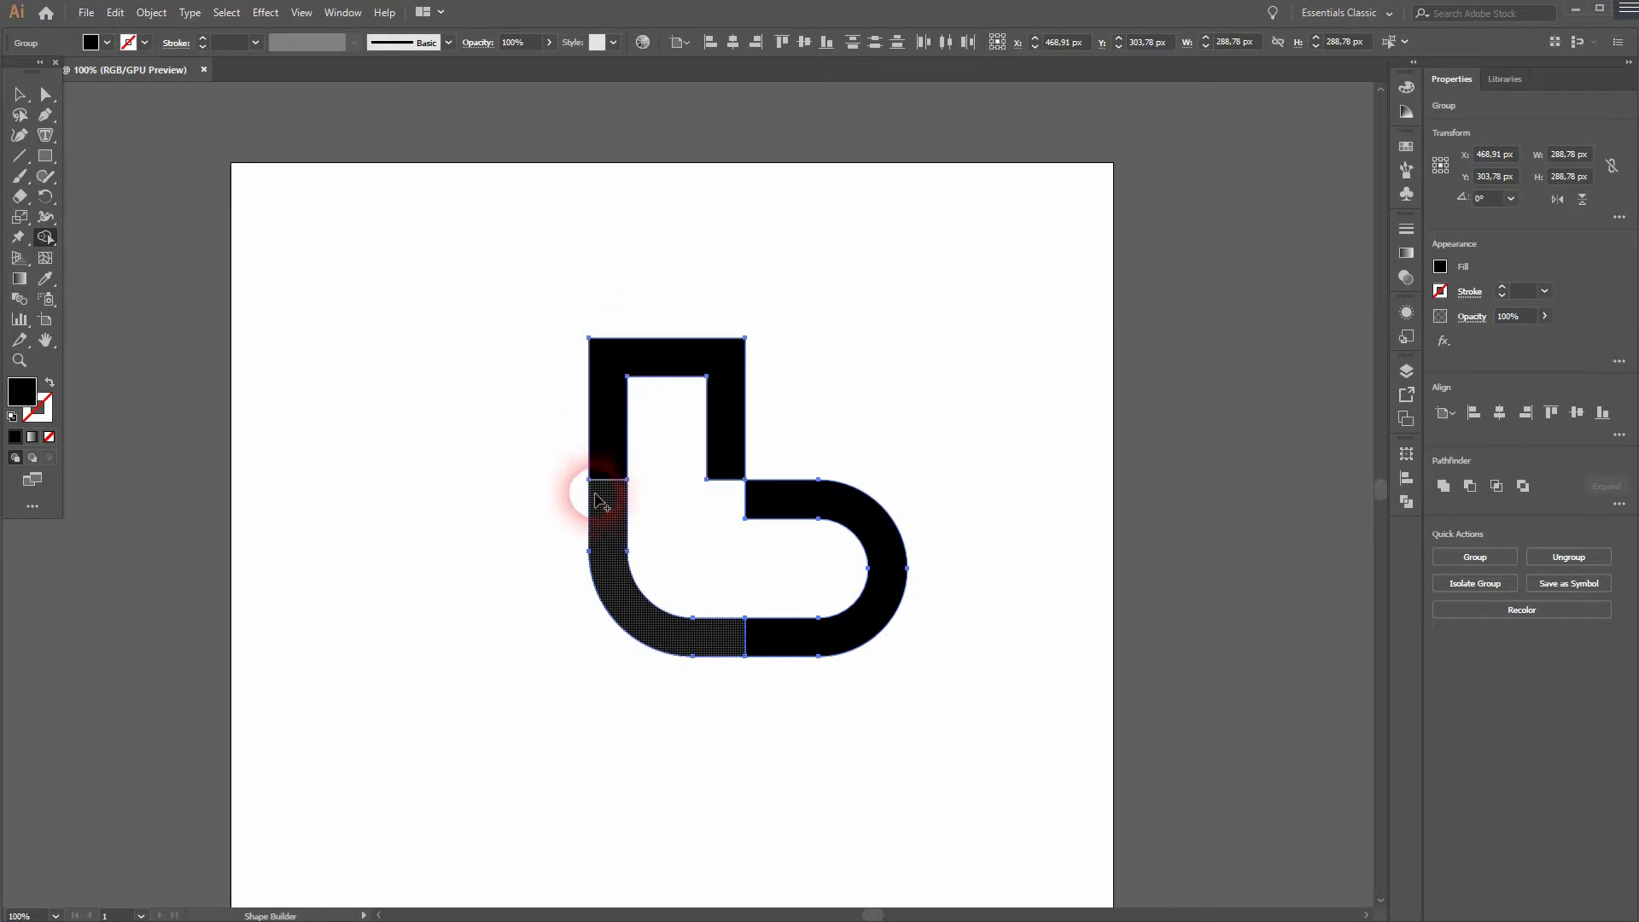
{"action": "mouse_move", "coordinate": [733, 647]}
{"action": "left_mouse_down"}
{"action": "mouse_move", "coordinate": [779, 633]}
{"action": "mouse_move", "coordinate": [752, 664]}
{"action": "left_mouse_up"}
{"action": "key", "text": "v"}
{"action": "left_click", "coordinate": [376, 660]}
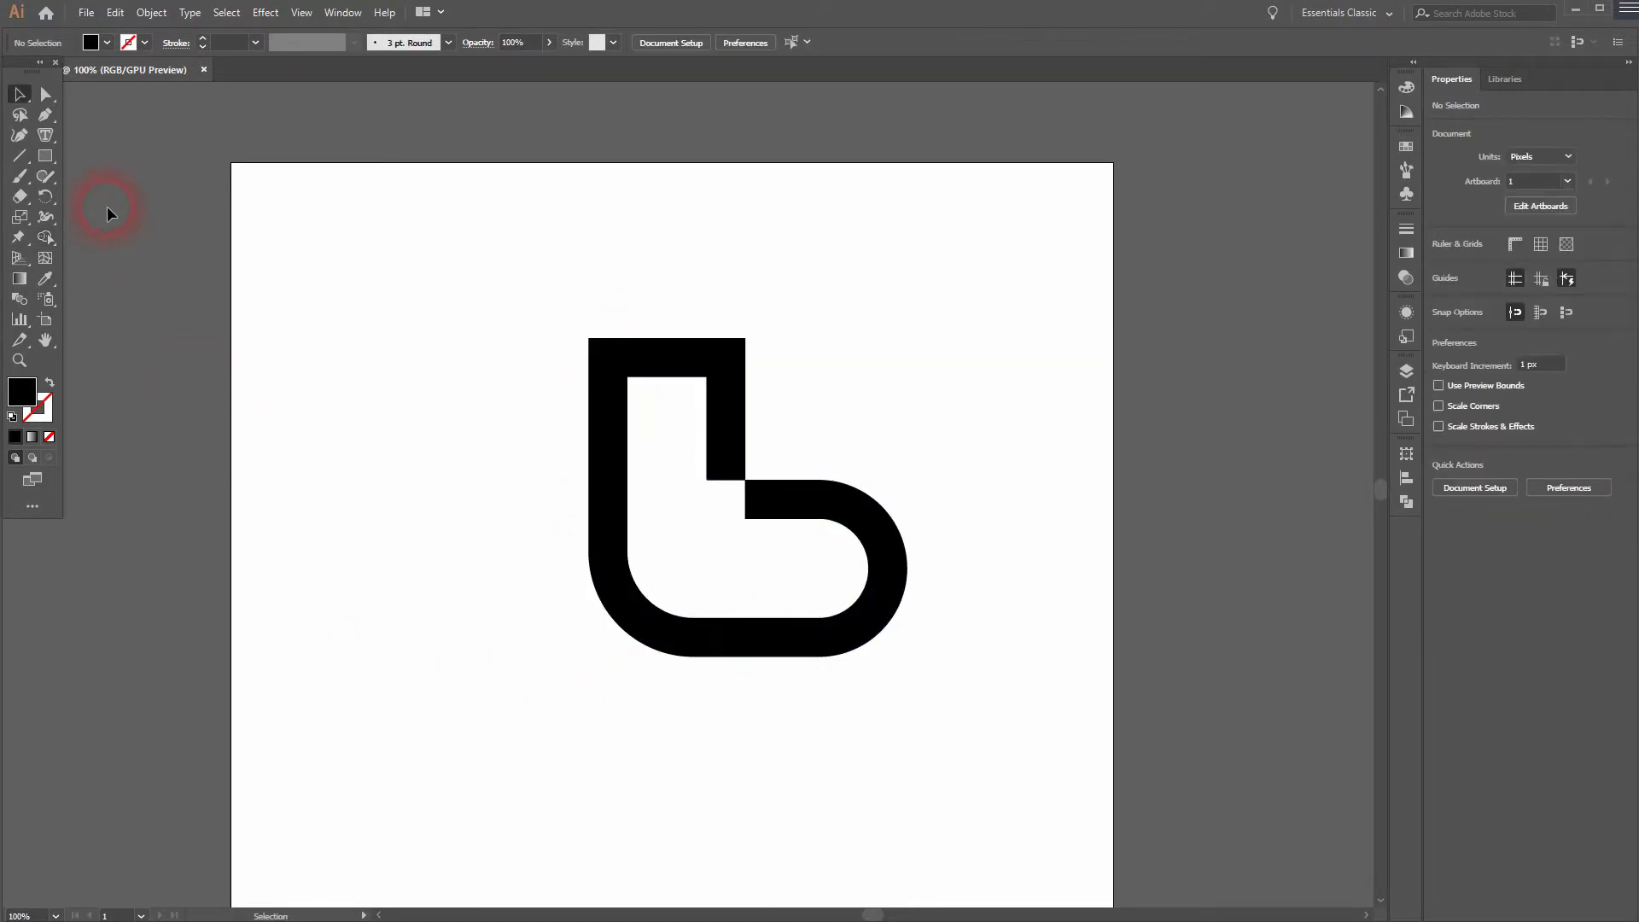
Step: Draw a red rectangle about 157 px wide over the b's upper opening, extended down over most of the bowl's upper arm thickness
{"action": "left_click", "coordinate": [41, 162]}
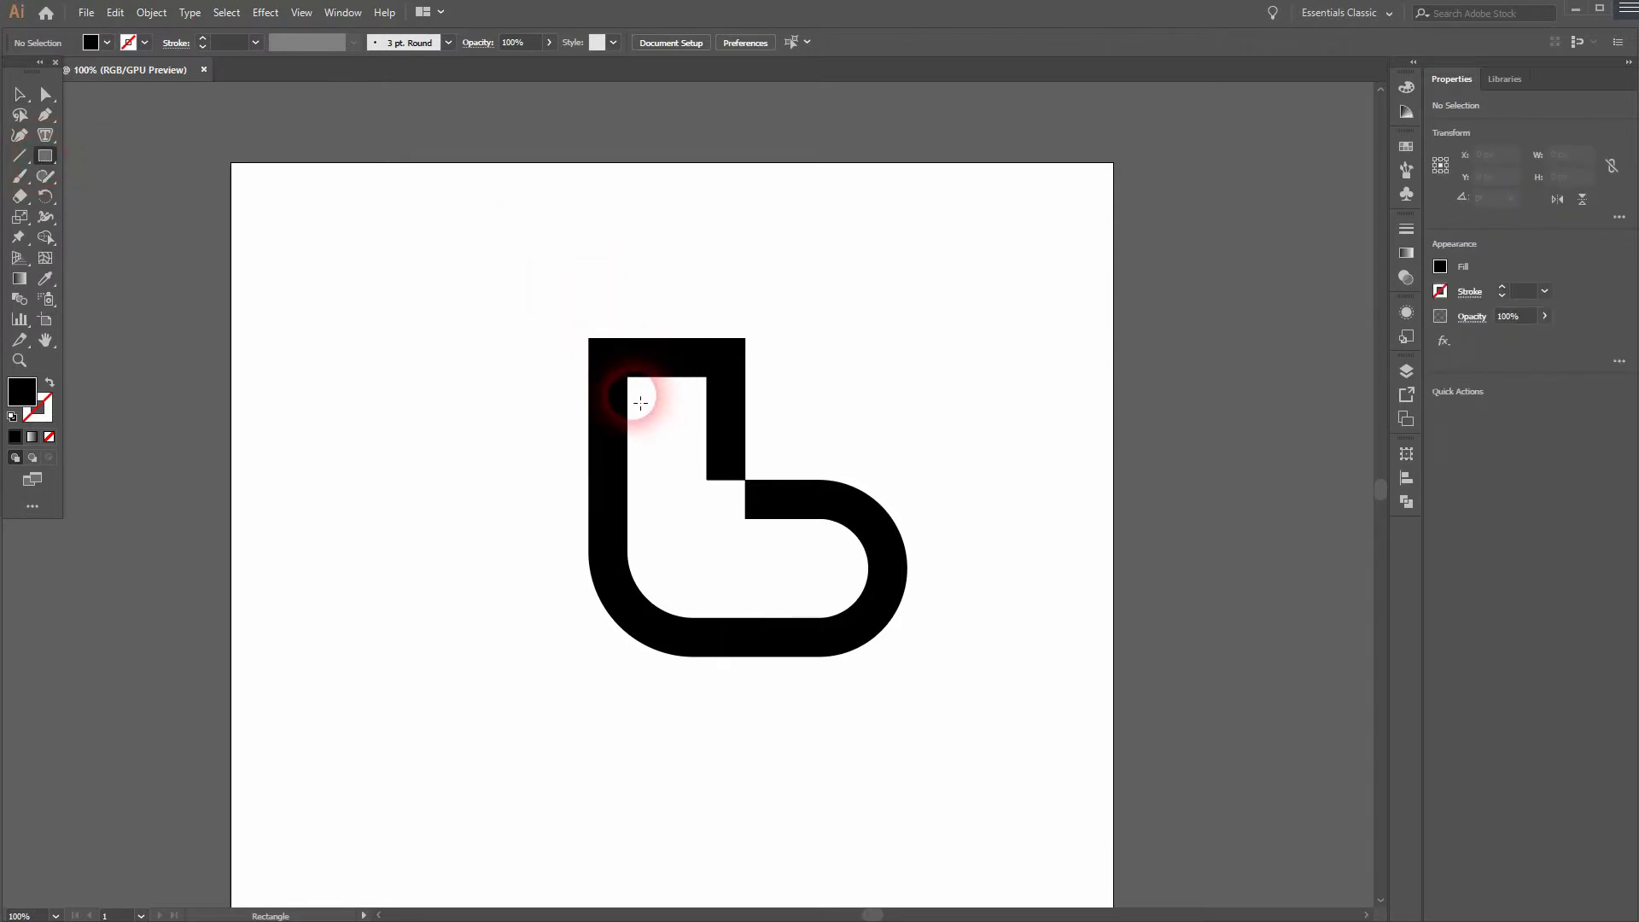
{"action": "left_click", "coordinate": [108, 42]}
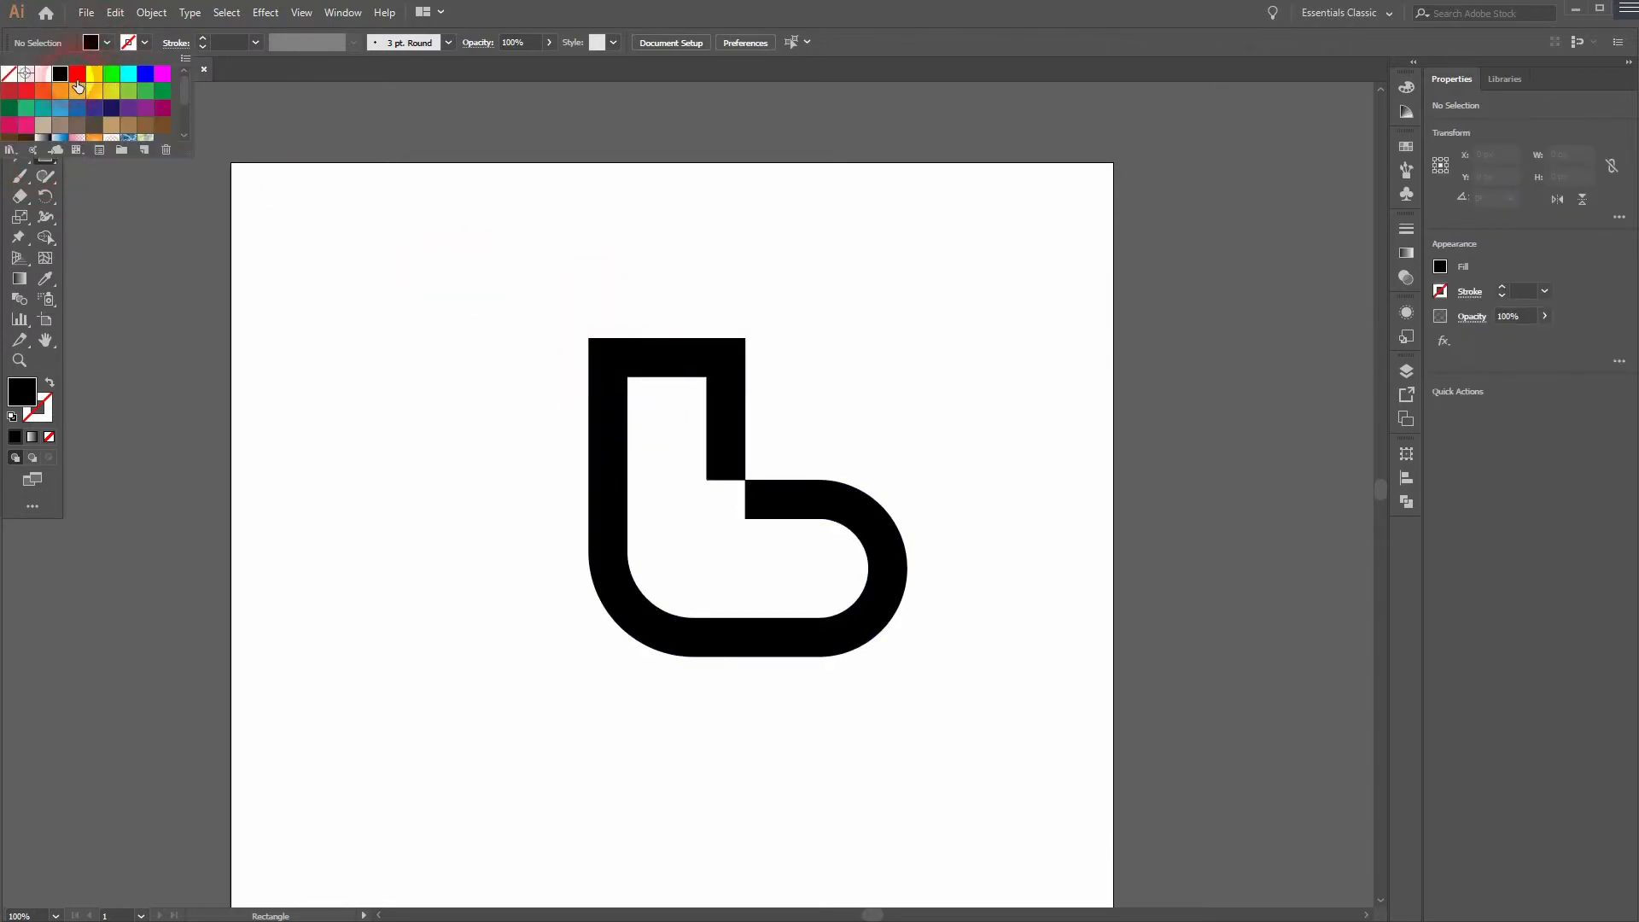
{"action": "left_click", "coordinate": [111, 86]}
{"action": "left_click_drag", "start_coordinate": [631, 422], "coordinate": [807, 264]}
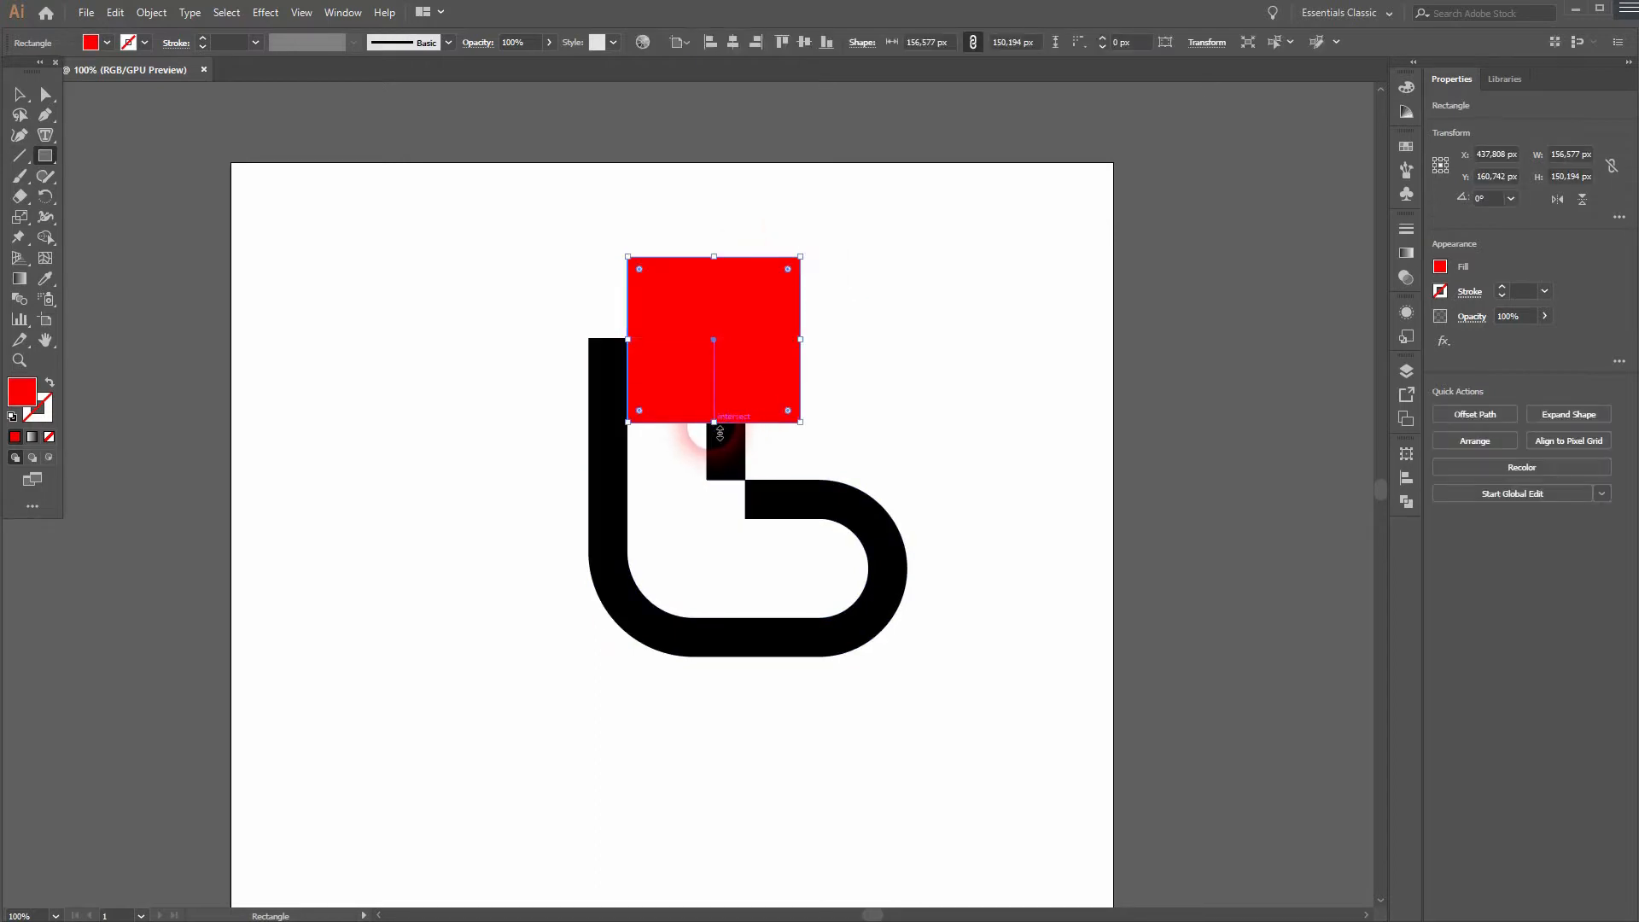
{"action": "left_click_drag", "start_coordinate": [720, 433], "coordinate": [715, 481]}
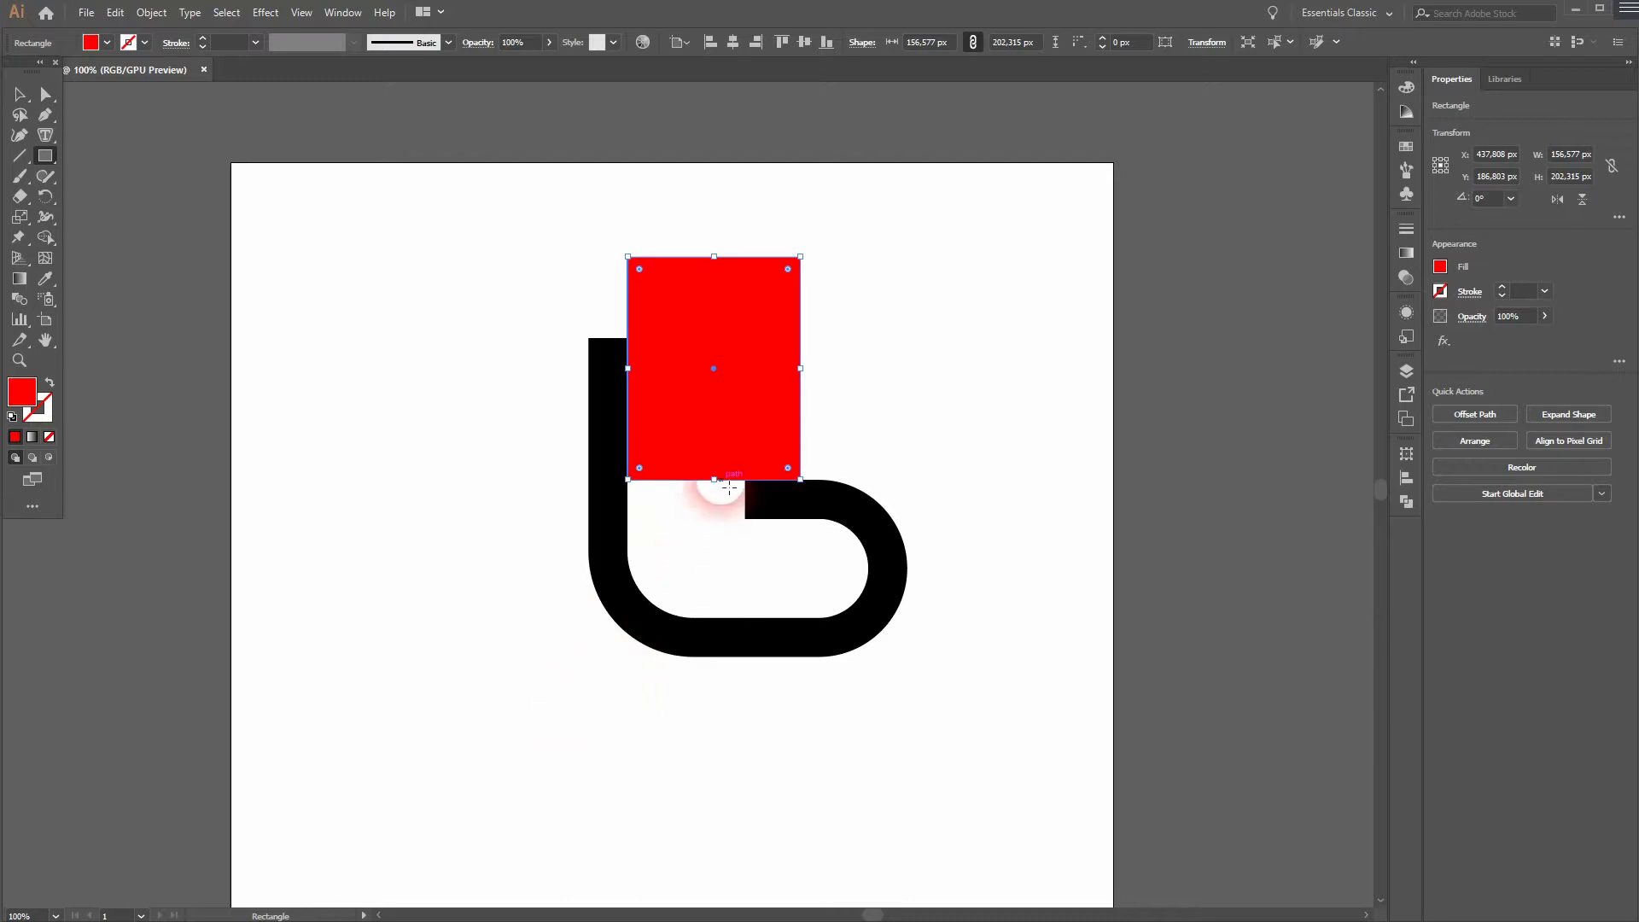
{"action": "left_click_drag", "start_coordinate": [721, 491], "coordinate": [717, 513]}
Step: Cut away the b's top bar, inner vertical bar and the red areas outside the arm with the Shape Builder tool
{"action": "key", "text": "v"}
{"action": "left_click_drag", "start_coordinate": [511, 719], "coordinate": [1078, 298]}
{"action": "left_click", "coordinate": [46, 240]}
{"action": "left_click_drag", "start_coordinate": [649, 261], "coordinate": [701, 297]}
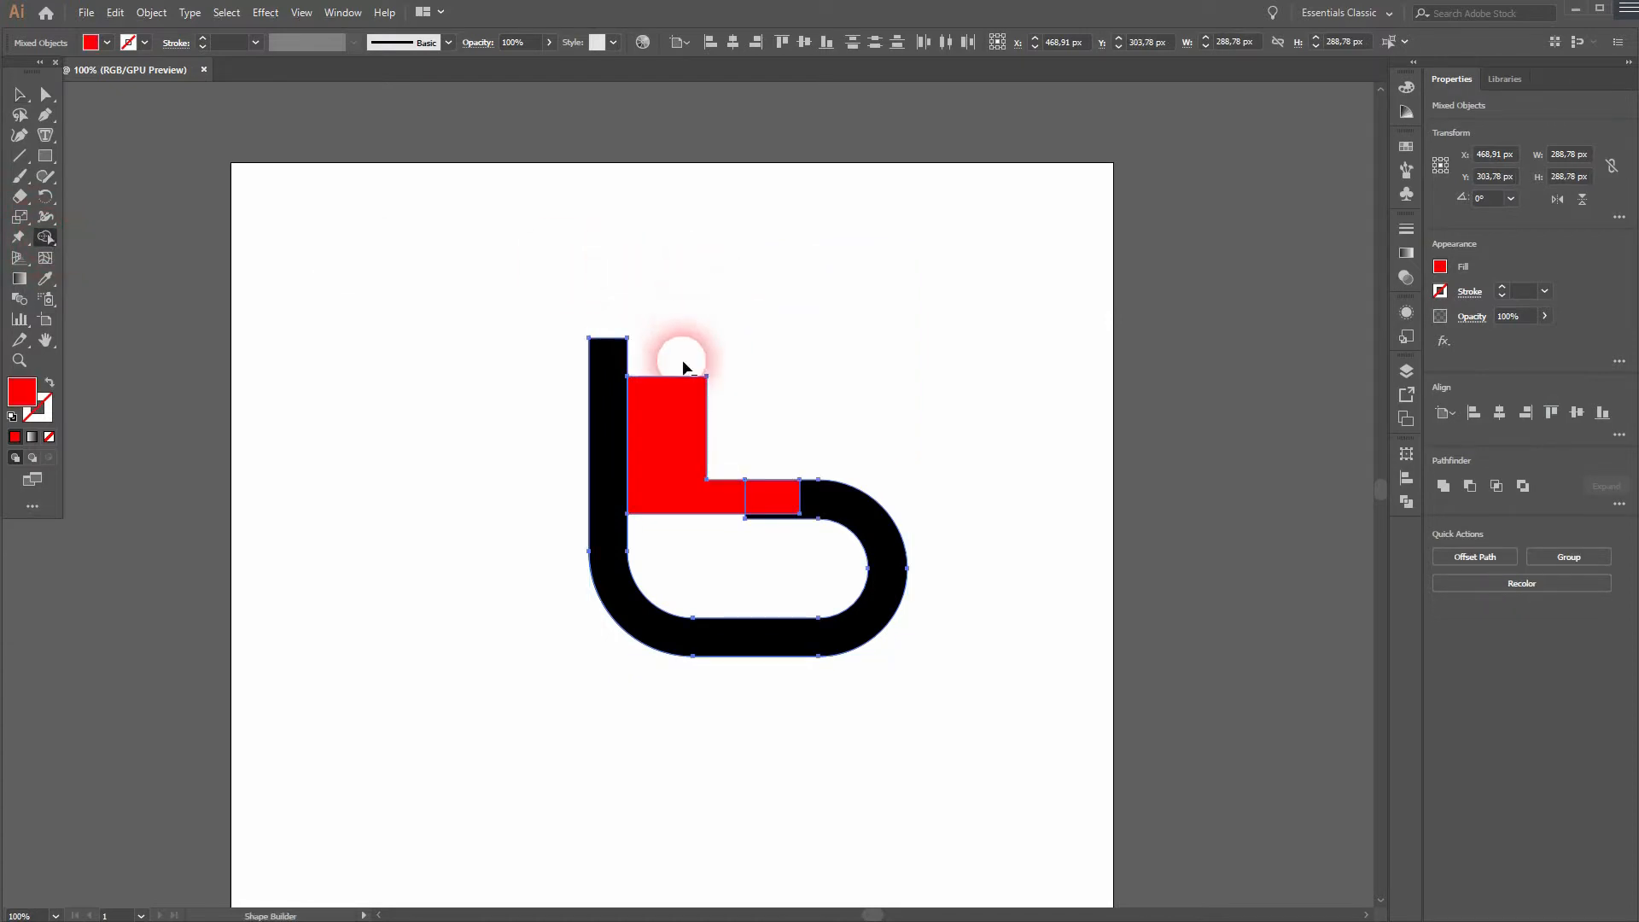
{"action": "left_click", "coordinate": [674, 417], "text": "alt"}
{"action": "key", "text": "v"}
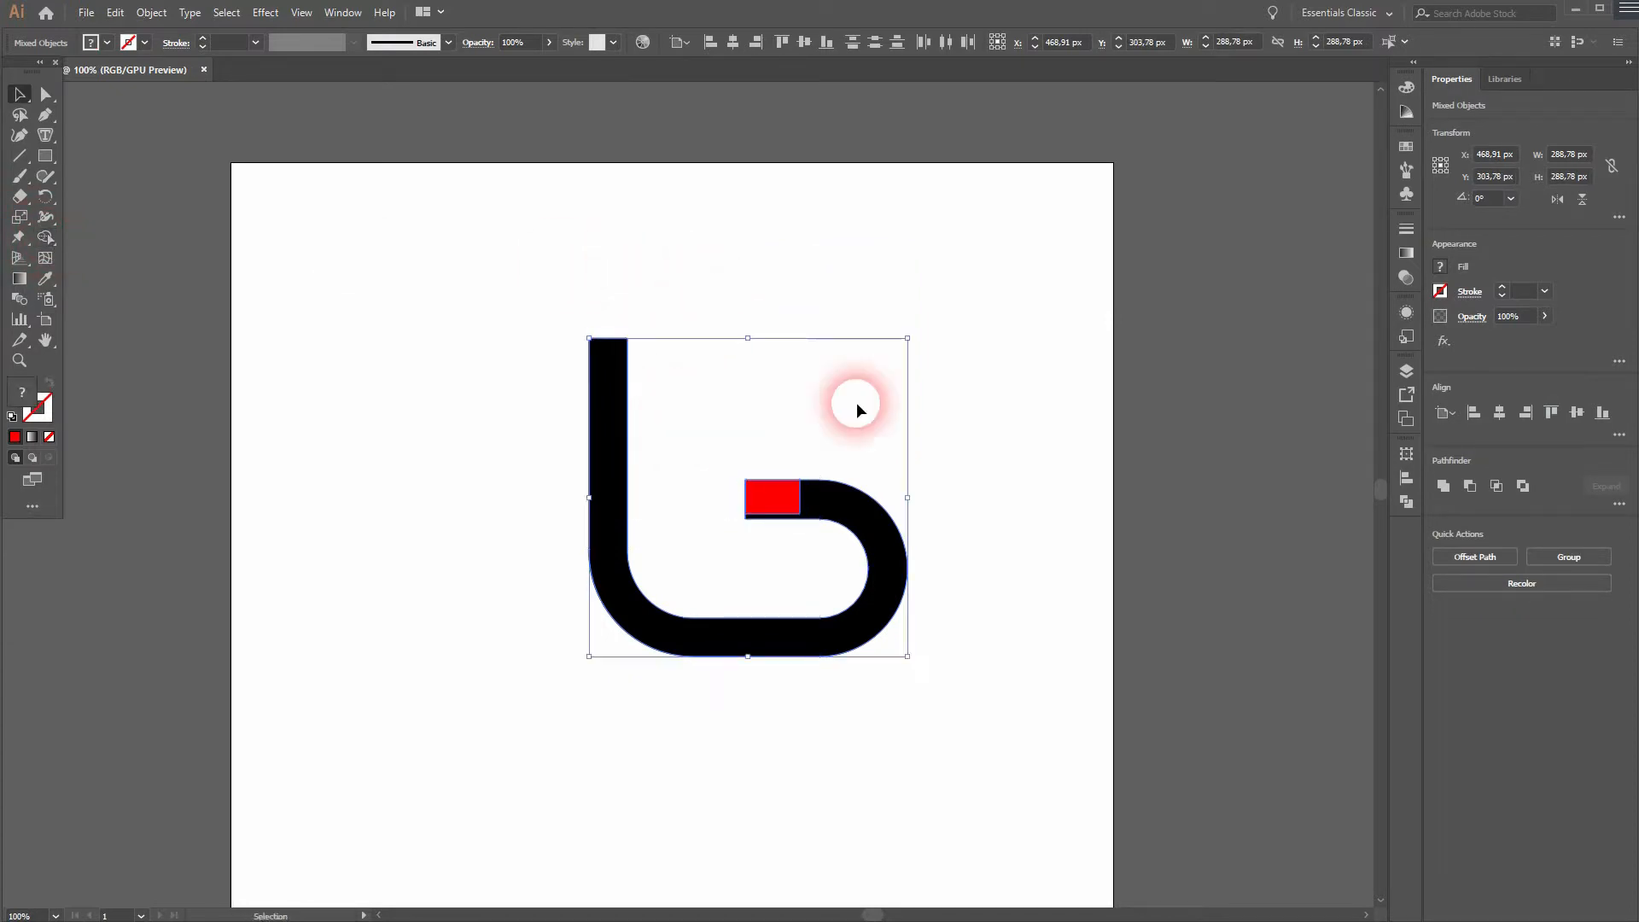
Step: Delete the leftover red piece covering the end of the bowl's upper arm
{"action": "left_click", "coordinate": [1043, 414]}
{"action": "left_click_drag", "start_coordinate": [786, 495], "coordinate": [788, 450]}
{"action": "left_click", "coordinate": [878, 347]}
{"action": "left_click", "coordinate": [785, 451]}
{"action": "key", "text": "Delete"}
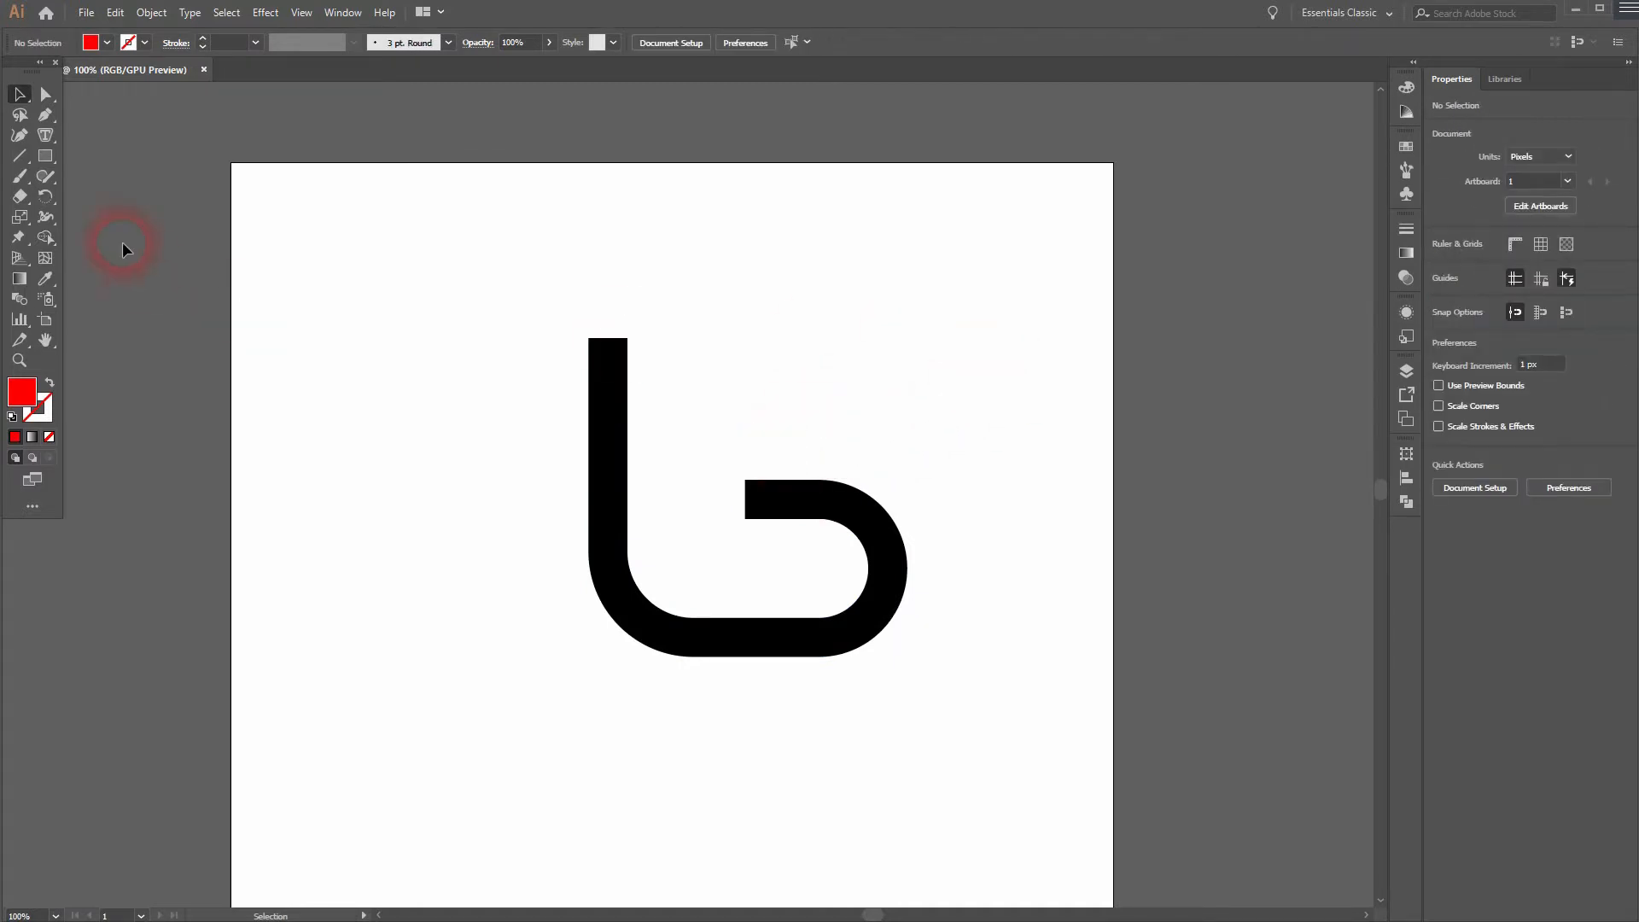
Step: Draw a black bar about 113 by 35 px over the end of the bowl's upper arm, matching the arm's thickness
{"action": "left_click", "coordinate": [106, 43]}
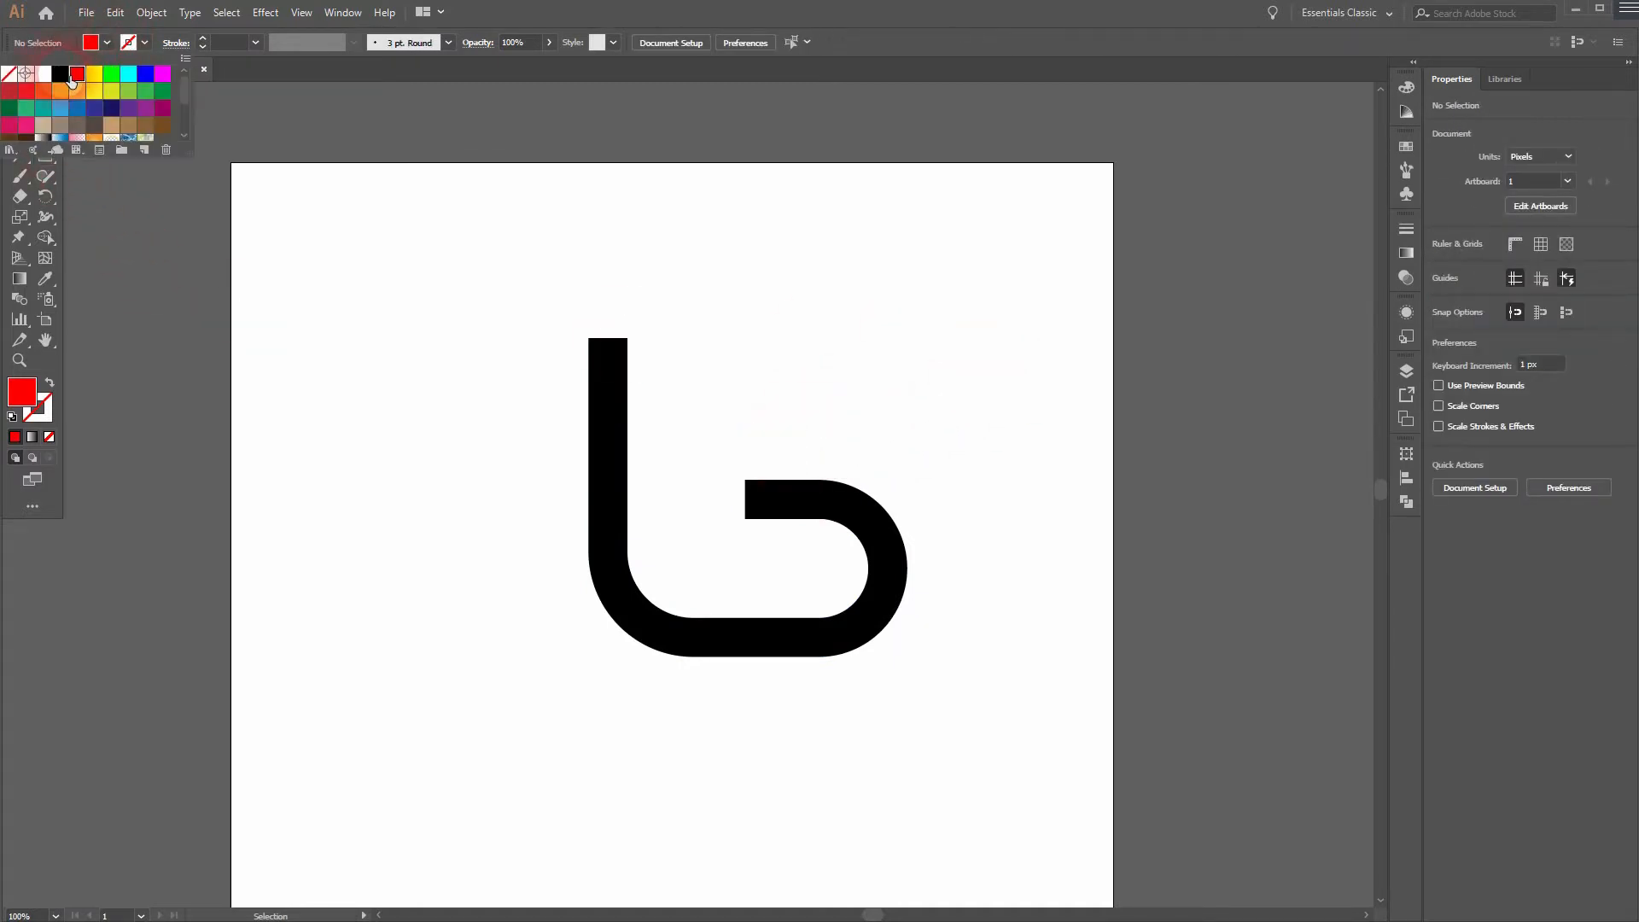
{"action": "left_click", "coordinate": [60, 74]}
{"action": "left_click", "coordinate": [111, 222]}
{"action": "left_click", "coordinate": [45, 155]}
{"action": "left_click_drag", "start_coordinate": [780, 511], "coordinate": [664, 533]}
{"action": "scroll", "coordinate": [752, 514], "scroll_direction": "up", "scroll_amount": 3}
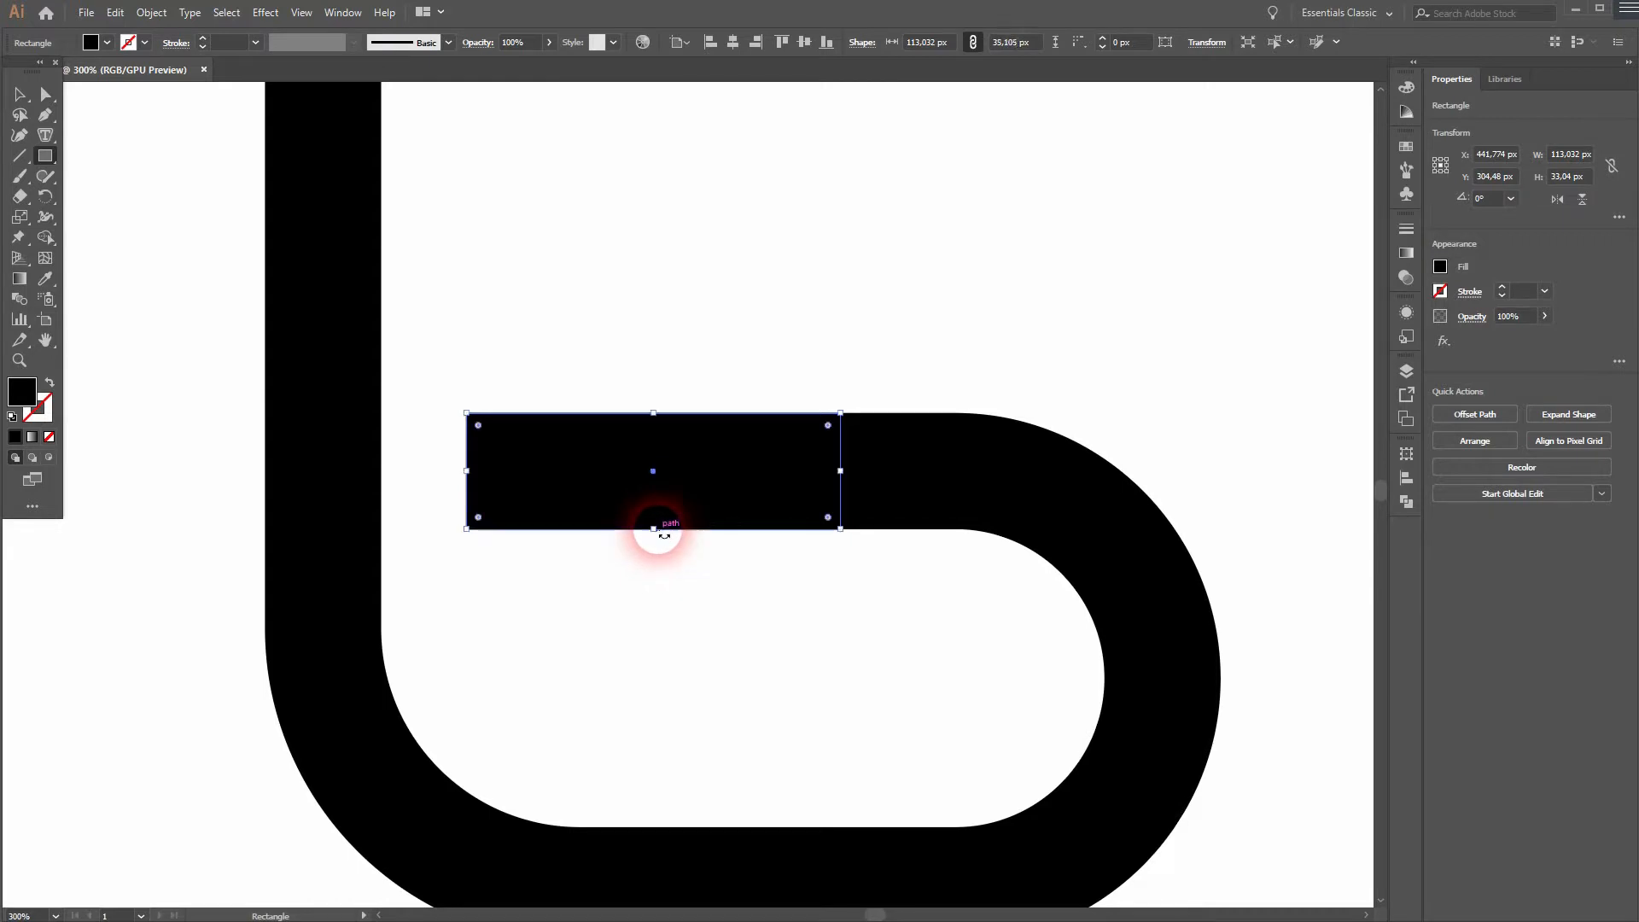
Step: Check the bar's edges against the arm in outline view and set the bar's height to 35 px
{"action": "key", "text": "ctrl+y"}
{"action": "scroll", "coordinate": [860, 578], "scroll_direction": "up", "scroll_amount": 5}
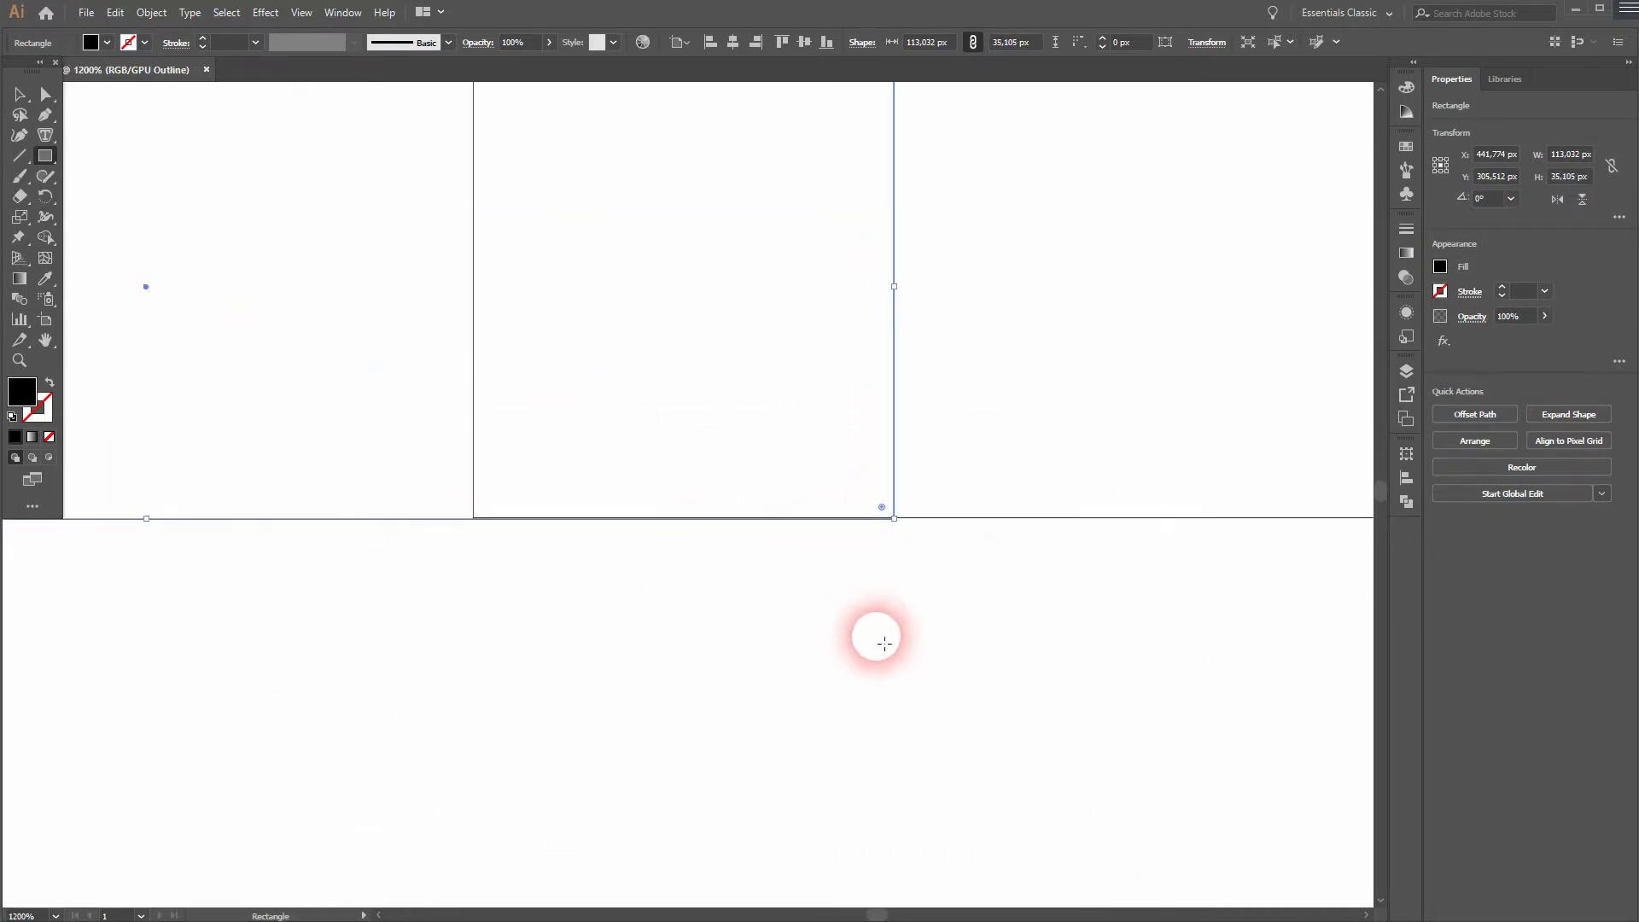
{"action": "key", "text": "v"}
{"action": "left_click", "coordinate": [658, 714]}
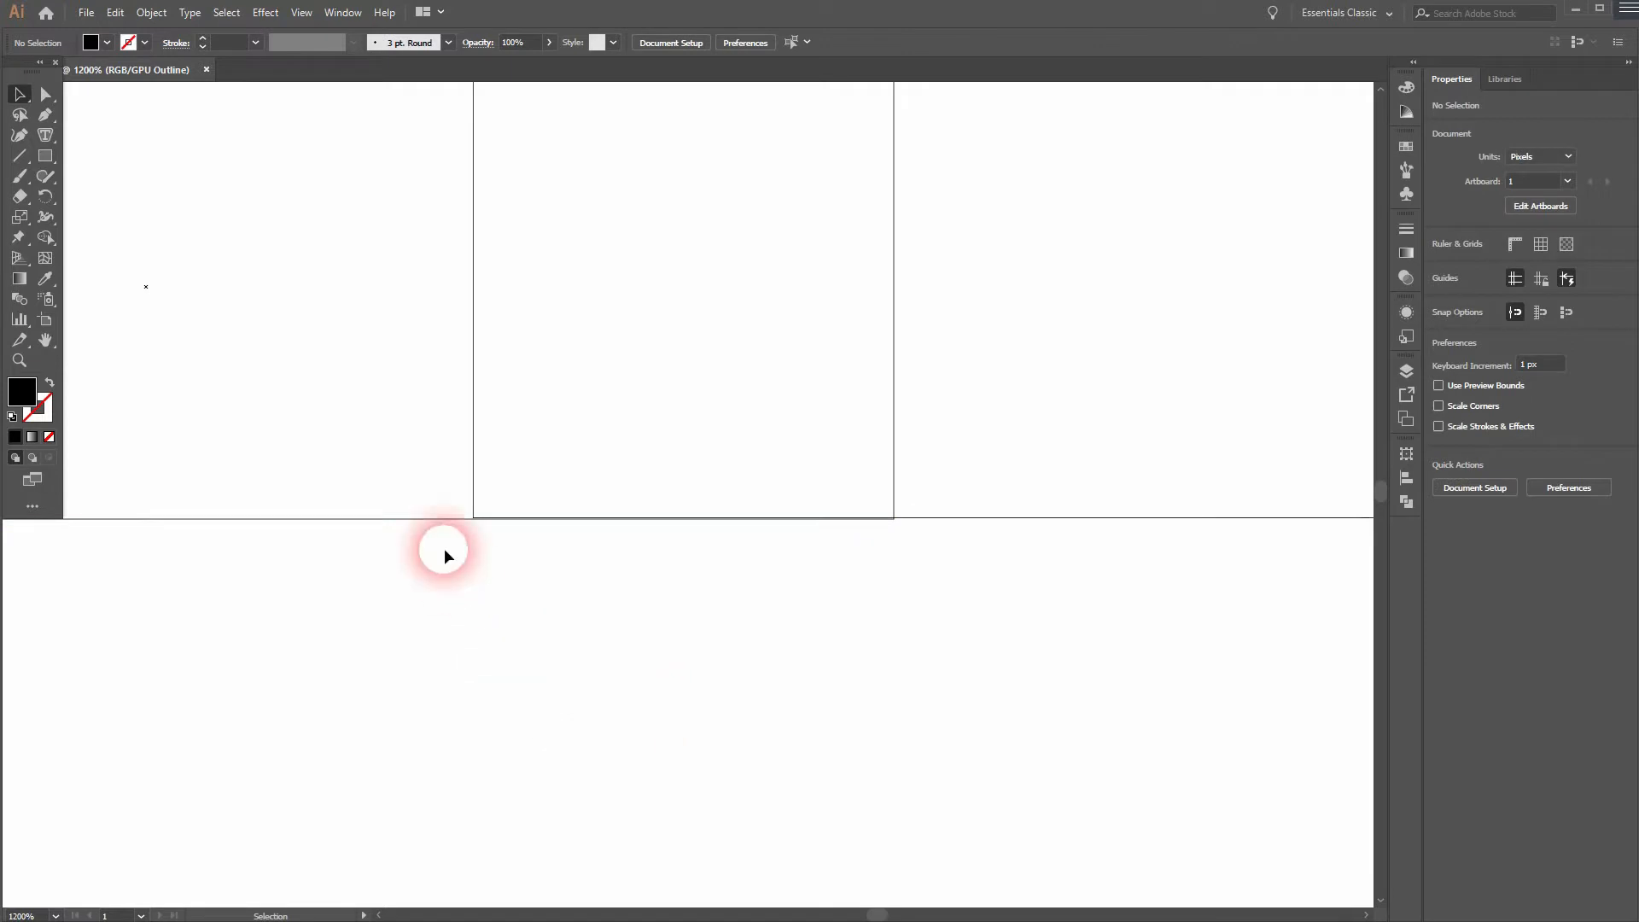
{"action": "left_click", "coordinate": [361, 518]}
{"action": "scroll", "coordinate": [509, 510], "scroll_direction": "down", "scroll_amount": 6}
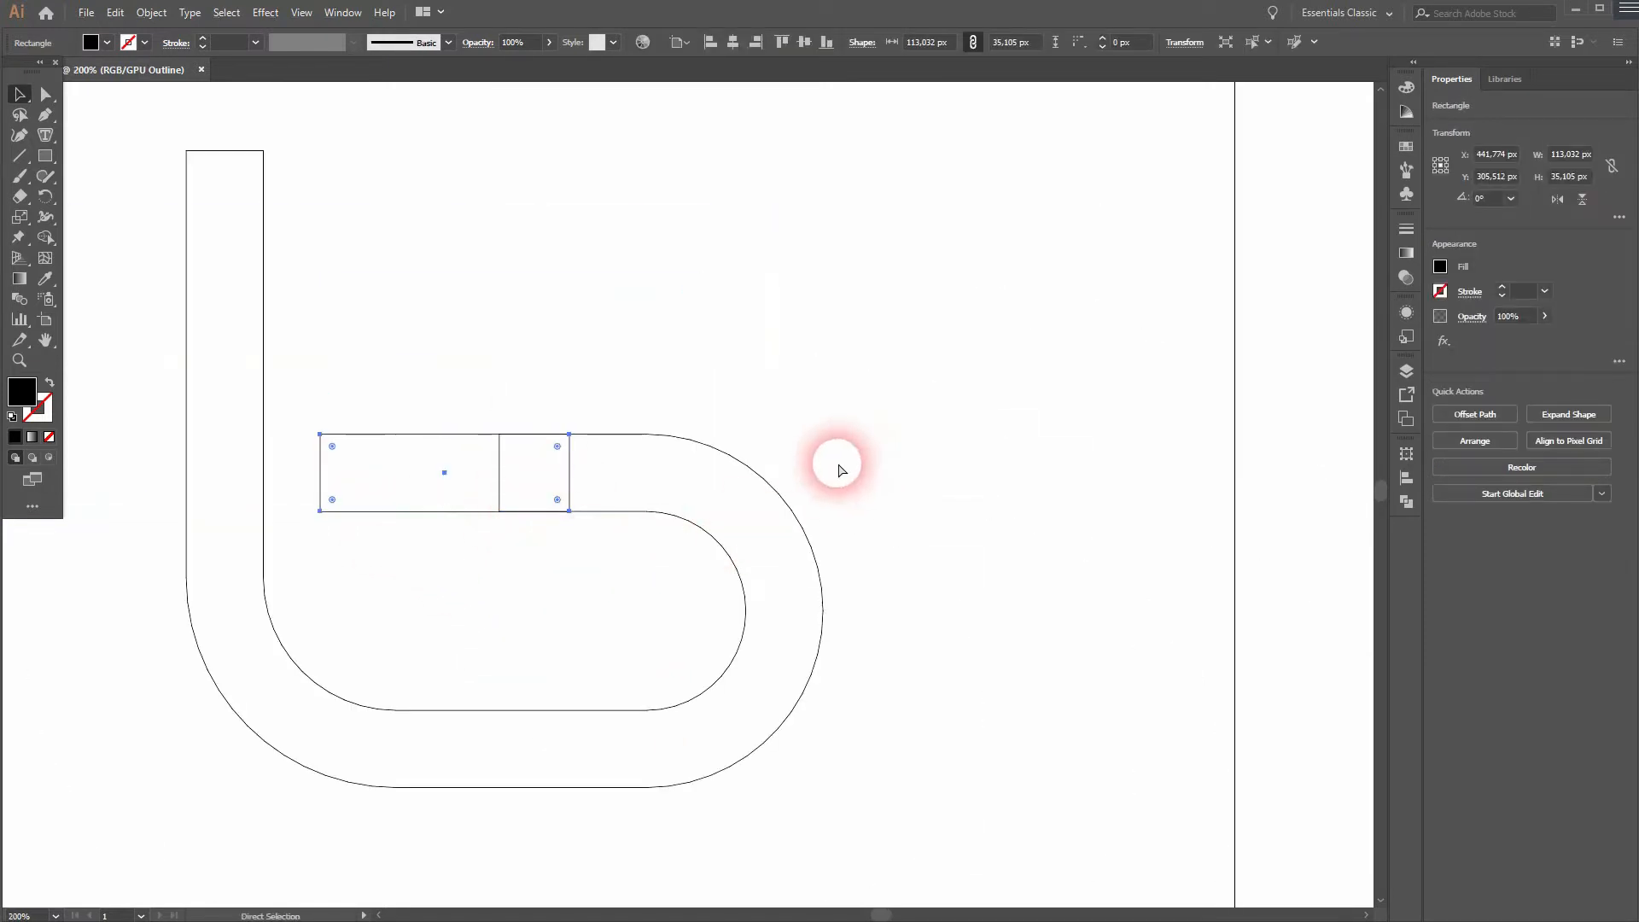
{"action": "key", "text": "ctrl+y"}
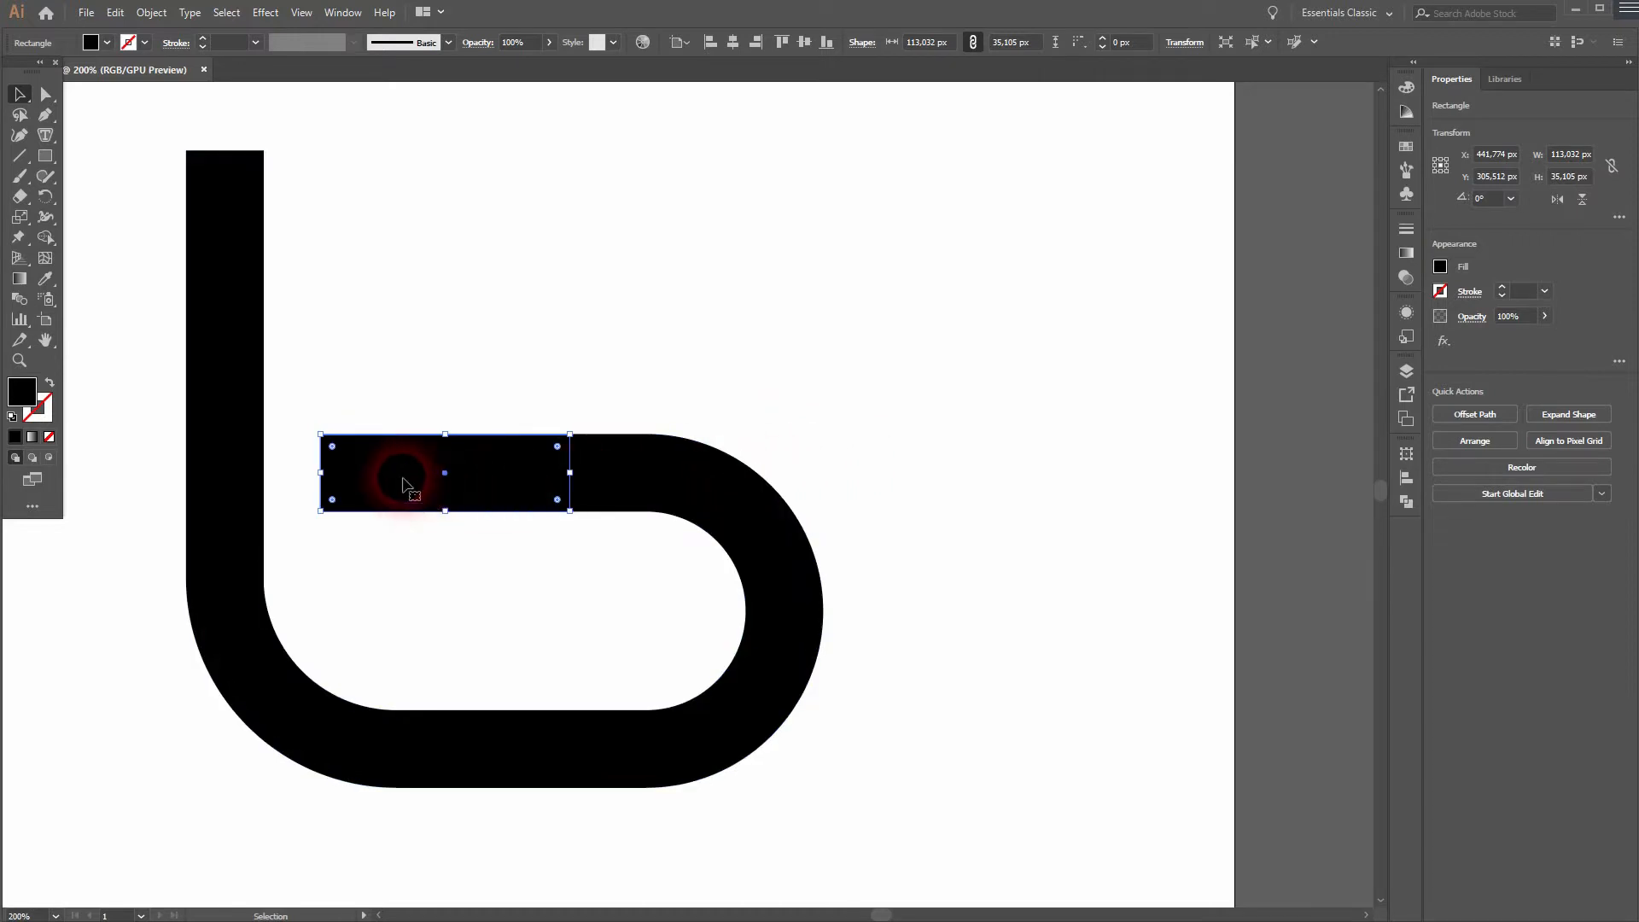
{"action": "left_click_drag", "start_coordinate": [709, 300], "coordinate": [904, 274]}
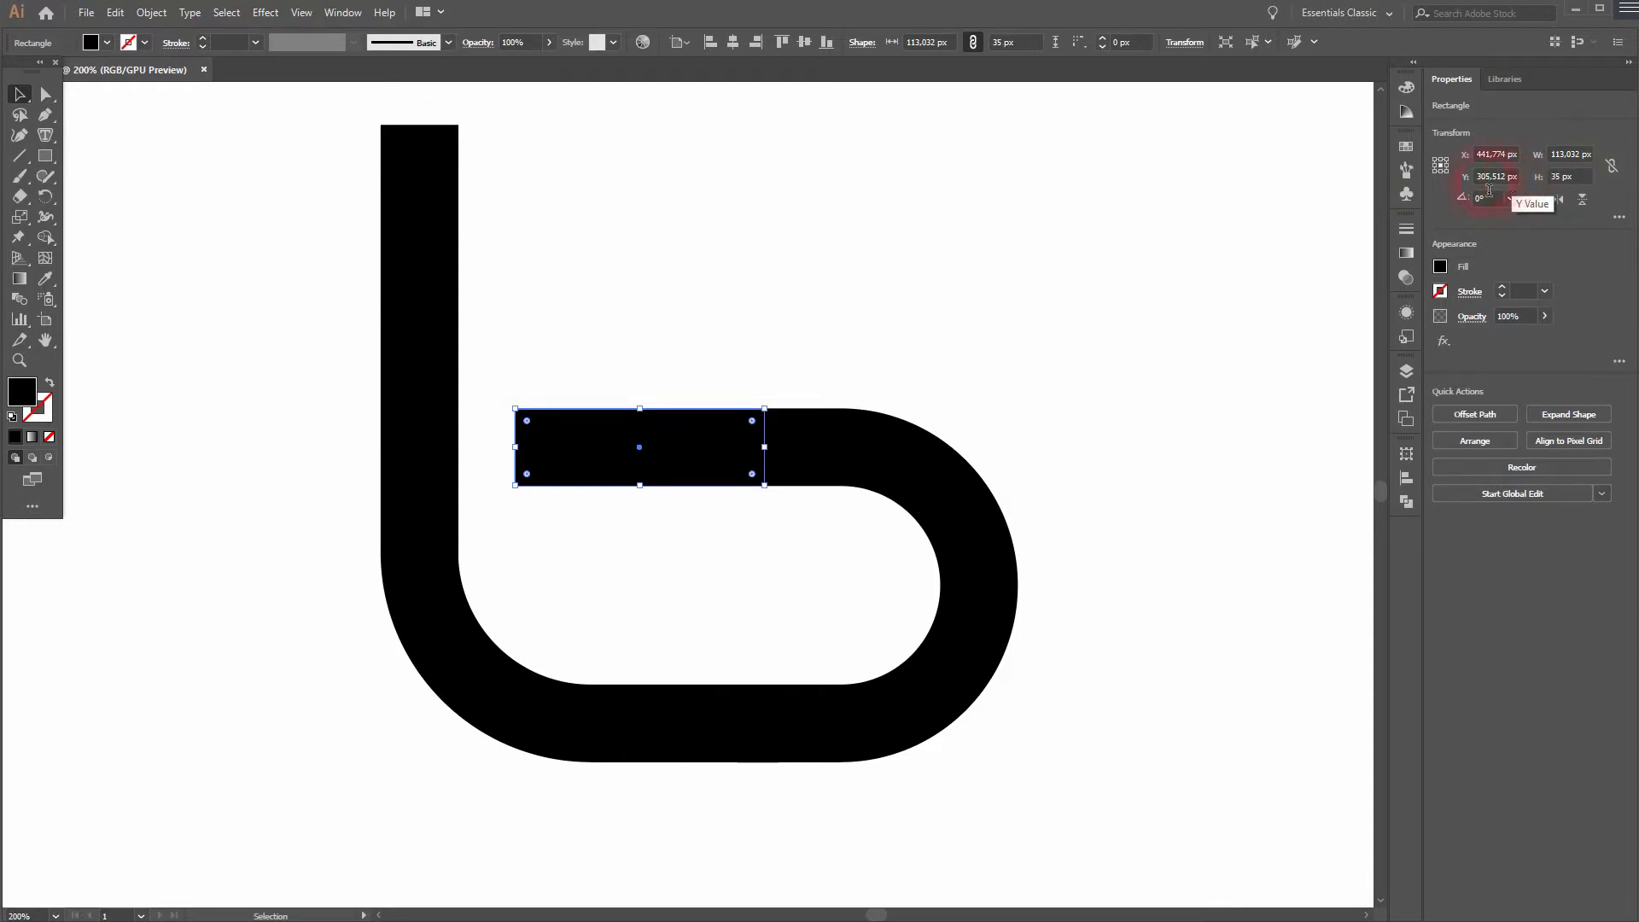
Step: Move the bar across the b's stem so it sticks out to the left, its right end at the stem's inner edge
{"action": "mouse_move", "coordinate": [589, 446]}
{"action": "left_mouse_down"}
{"action": "mouse_move", "coordinate": [289, 443]}
{"action": "mouse_move", "coordinate": [351, 445]}
{"action": "mouse_move", "coordinate": [275, 458]}
{"action": "left_mouse_up"}
{"action": "left_click", "coordinate": [280, 491]}
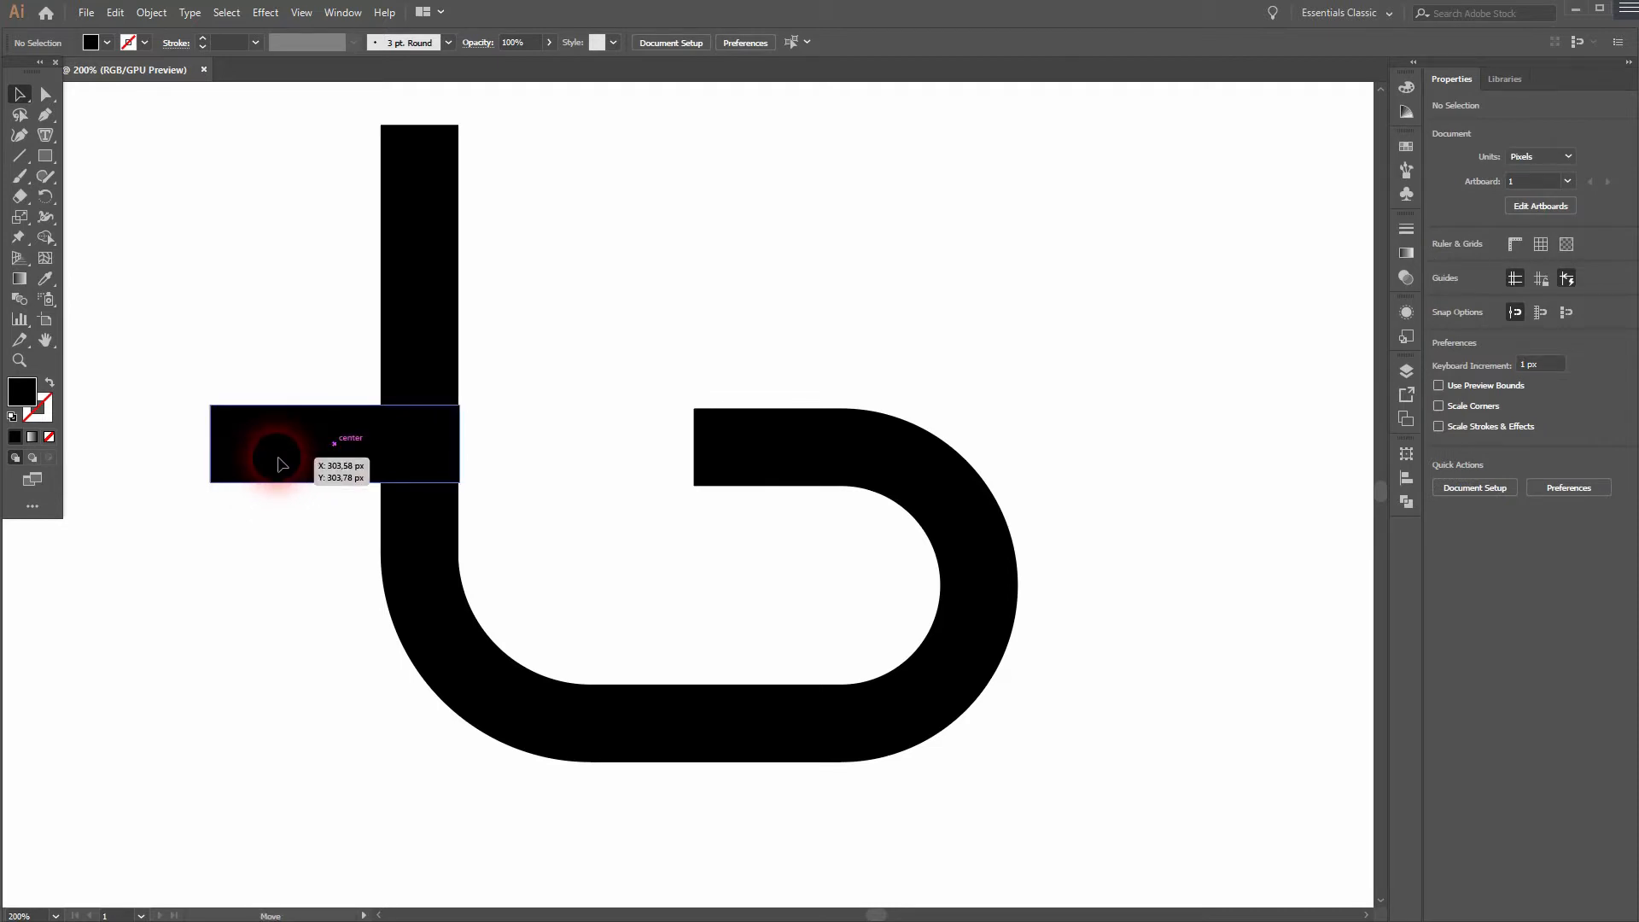
{"action": "left_click_drag", "start_coordinate": [282, 464], "coordinate": [278, 461]}
Step: Duplicate the bar straight upward with a gap of one bar thickness, and shift both bars slightly left
{"action": "left_click_drag", "start_coordinate": [267, 411], "coordinate": [272, 301]}
{"action": "left_click_drag", "start_coordinate": [224, 586], "coordinate": [287, 257]}
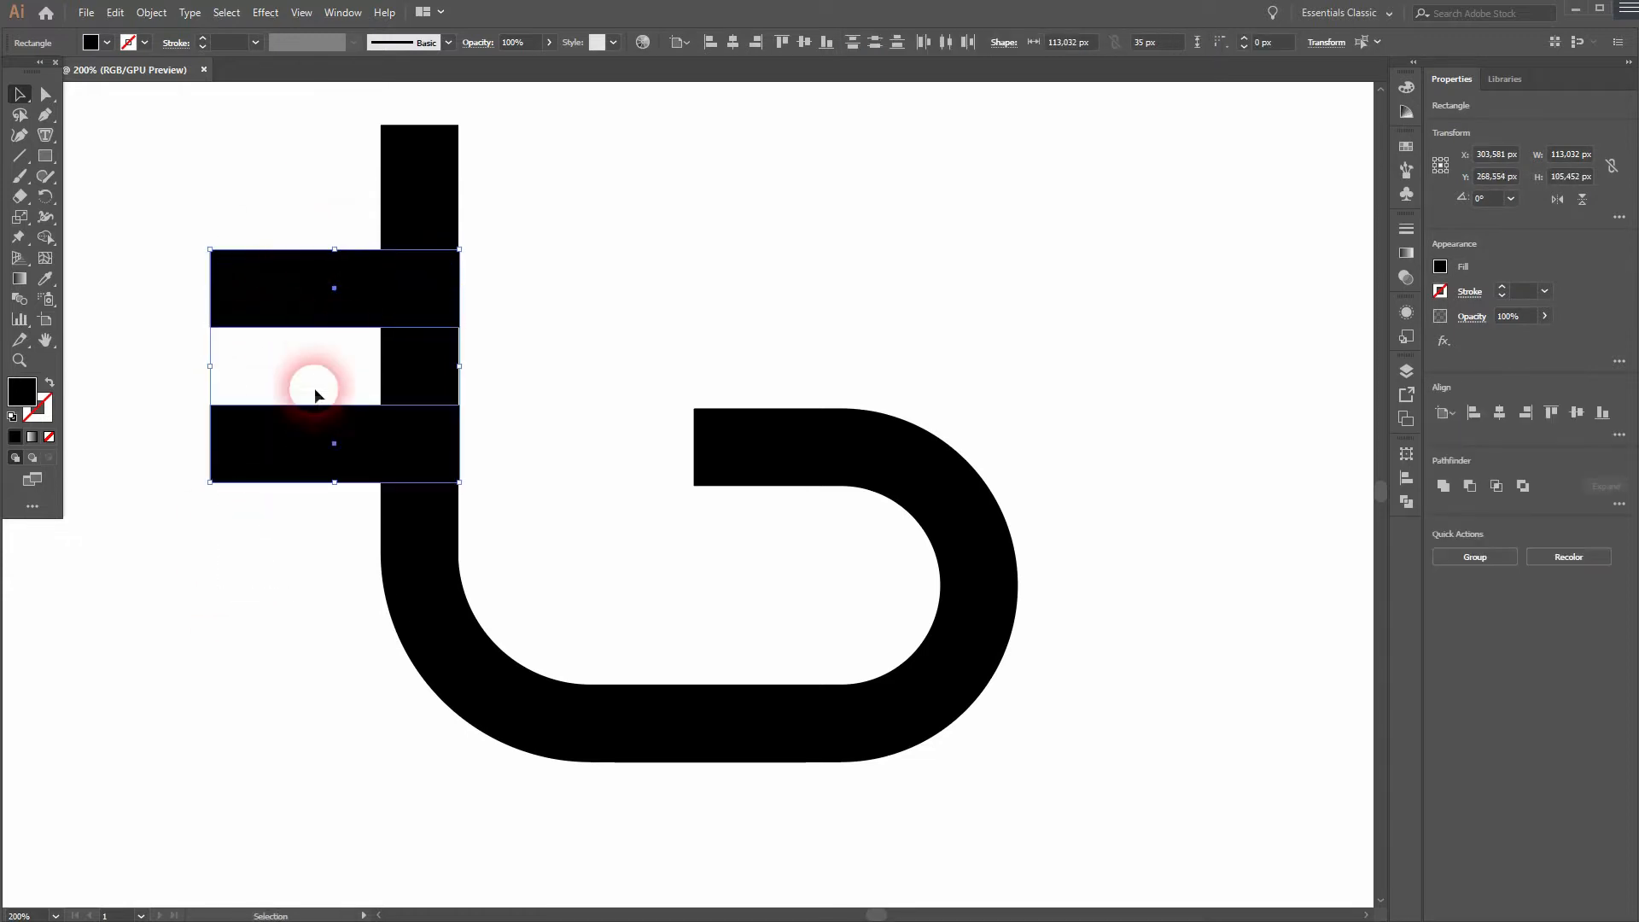
{"action": "left_click", "coordinate": [295, 643]}
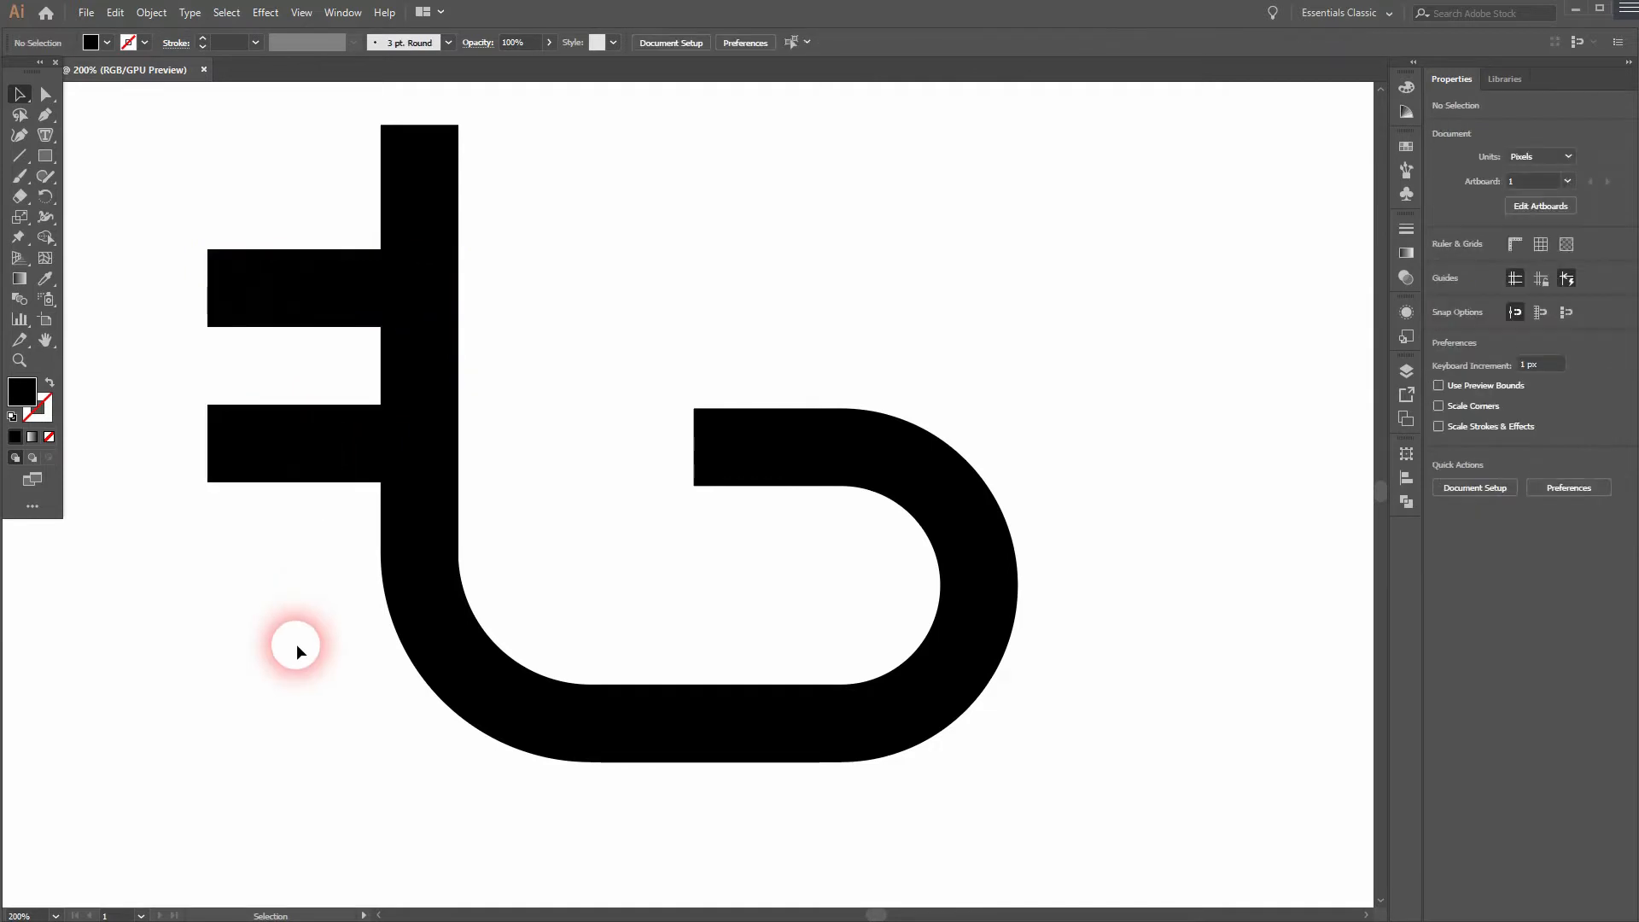
Step: Lengthen the bowl's upper arm toward the stem by moving its two end anchor points left
{"action": "left_click", "coordinate": [721, 469]}
{"action": "left_click", "coordinate": [1181, 509]}
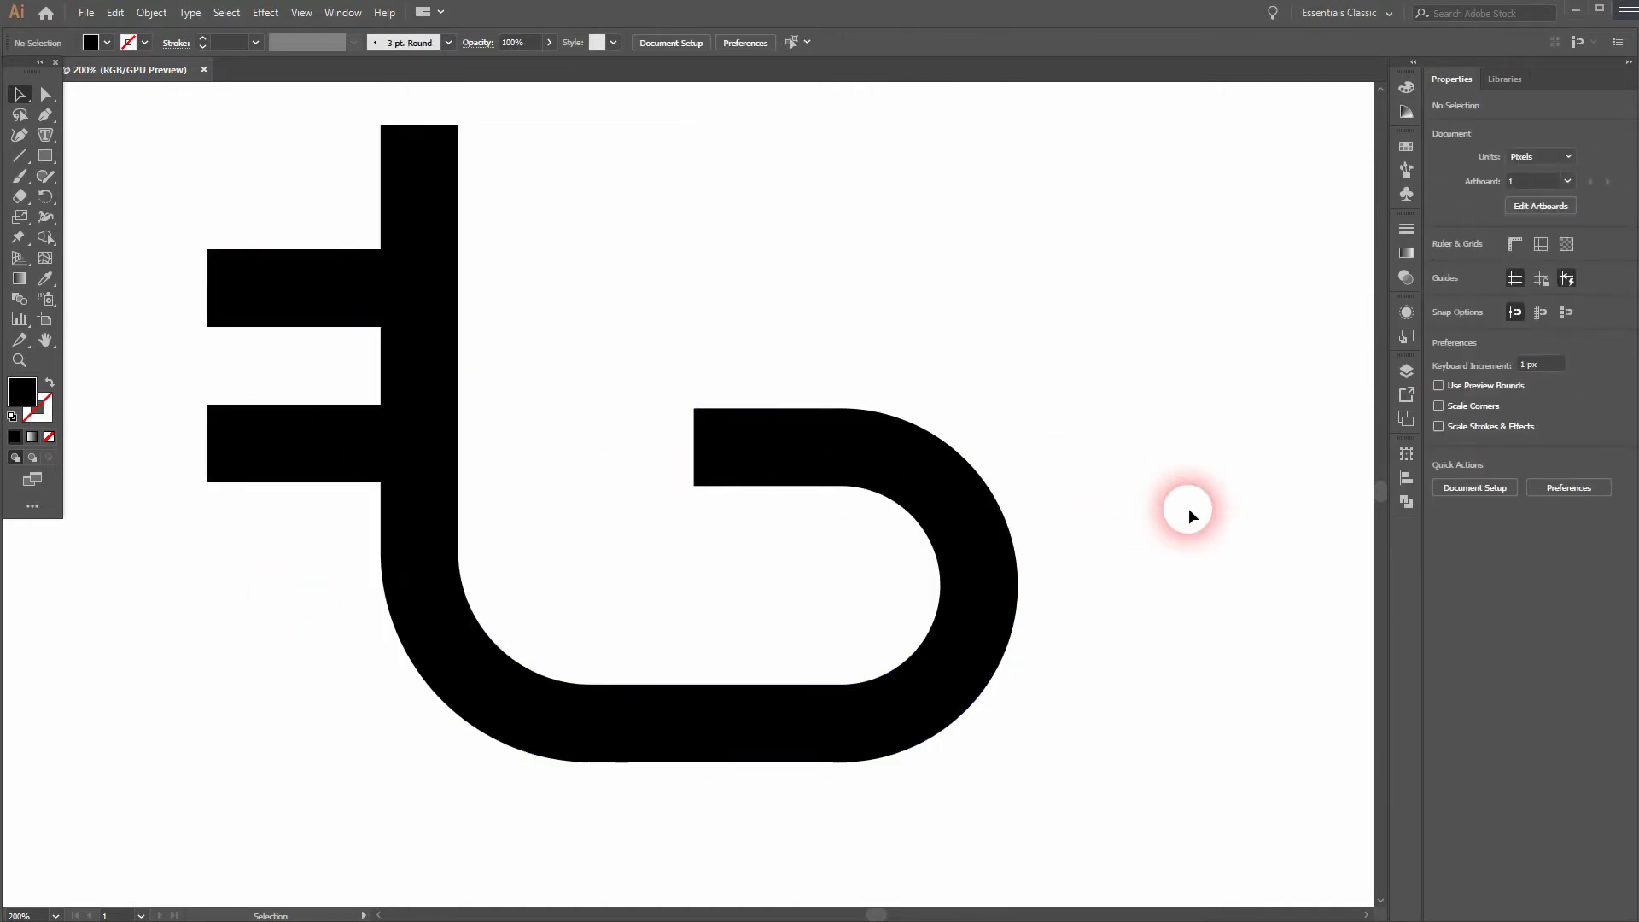
{"action": "key", "text": "a"}
{"action": "left_click_drag", "start_coordinate": [690, 392], "coordinate": [602, 418]}
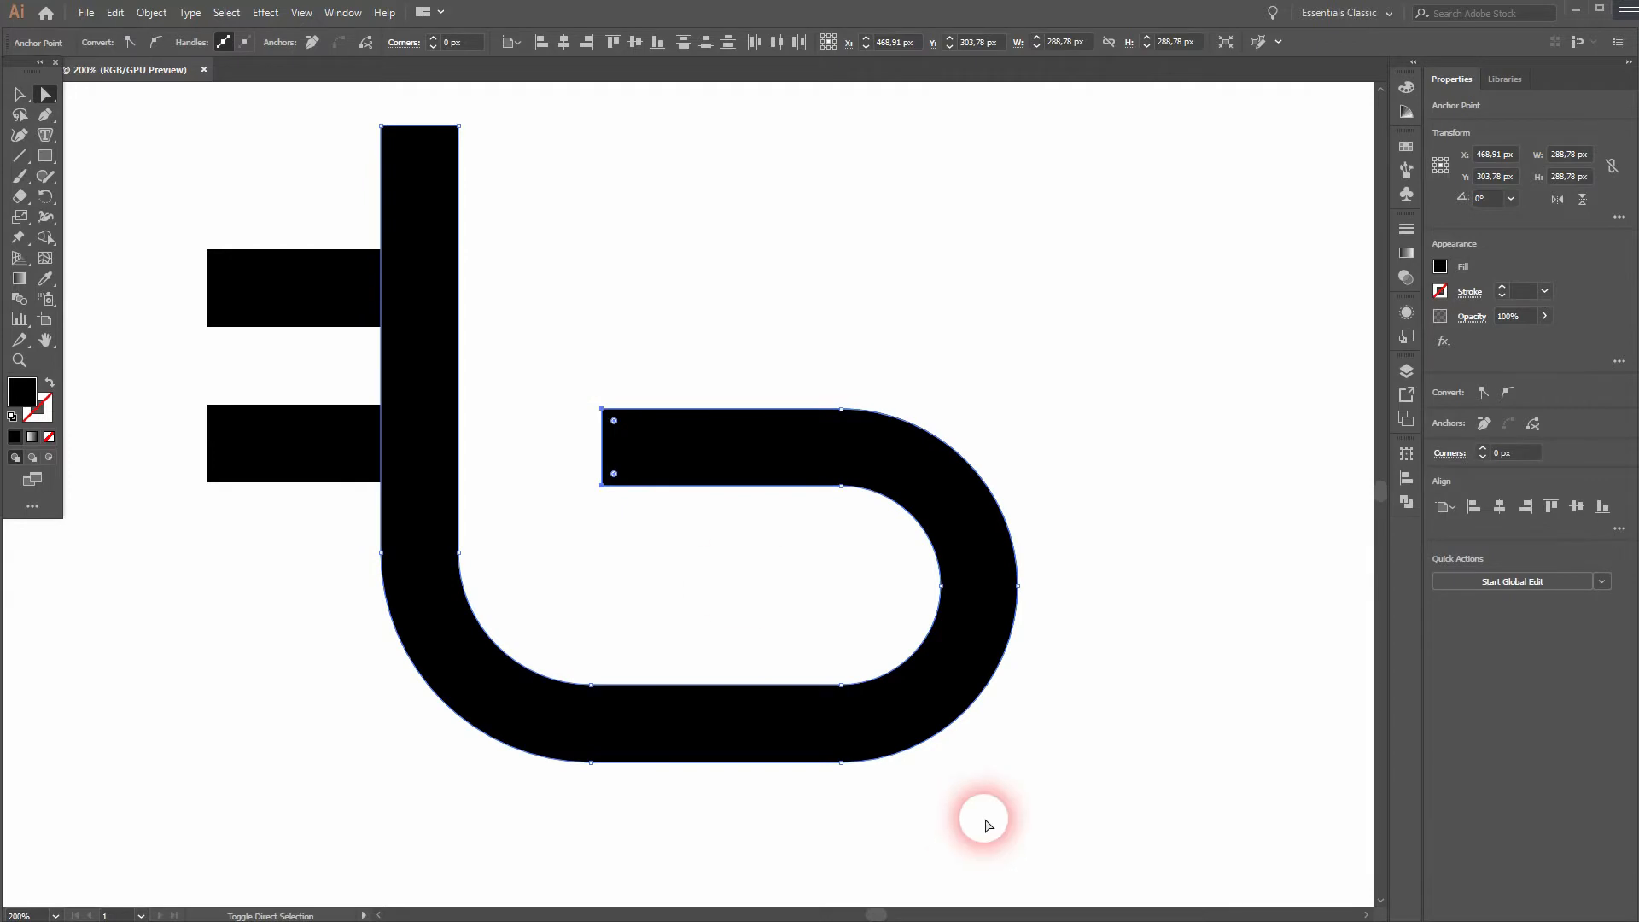
{"action": "left_click", "coordinate": [1161, 709]}
{"action": "scroll", "coordinate": [1208, 702], "scroll_direction": "down", "scroll_amount": 1}
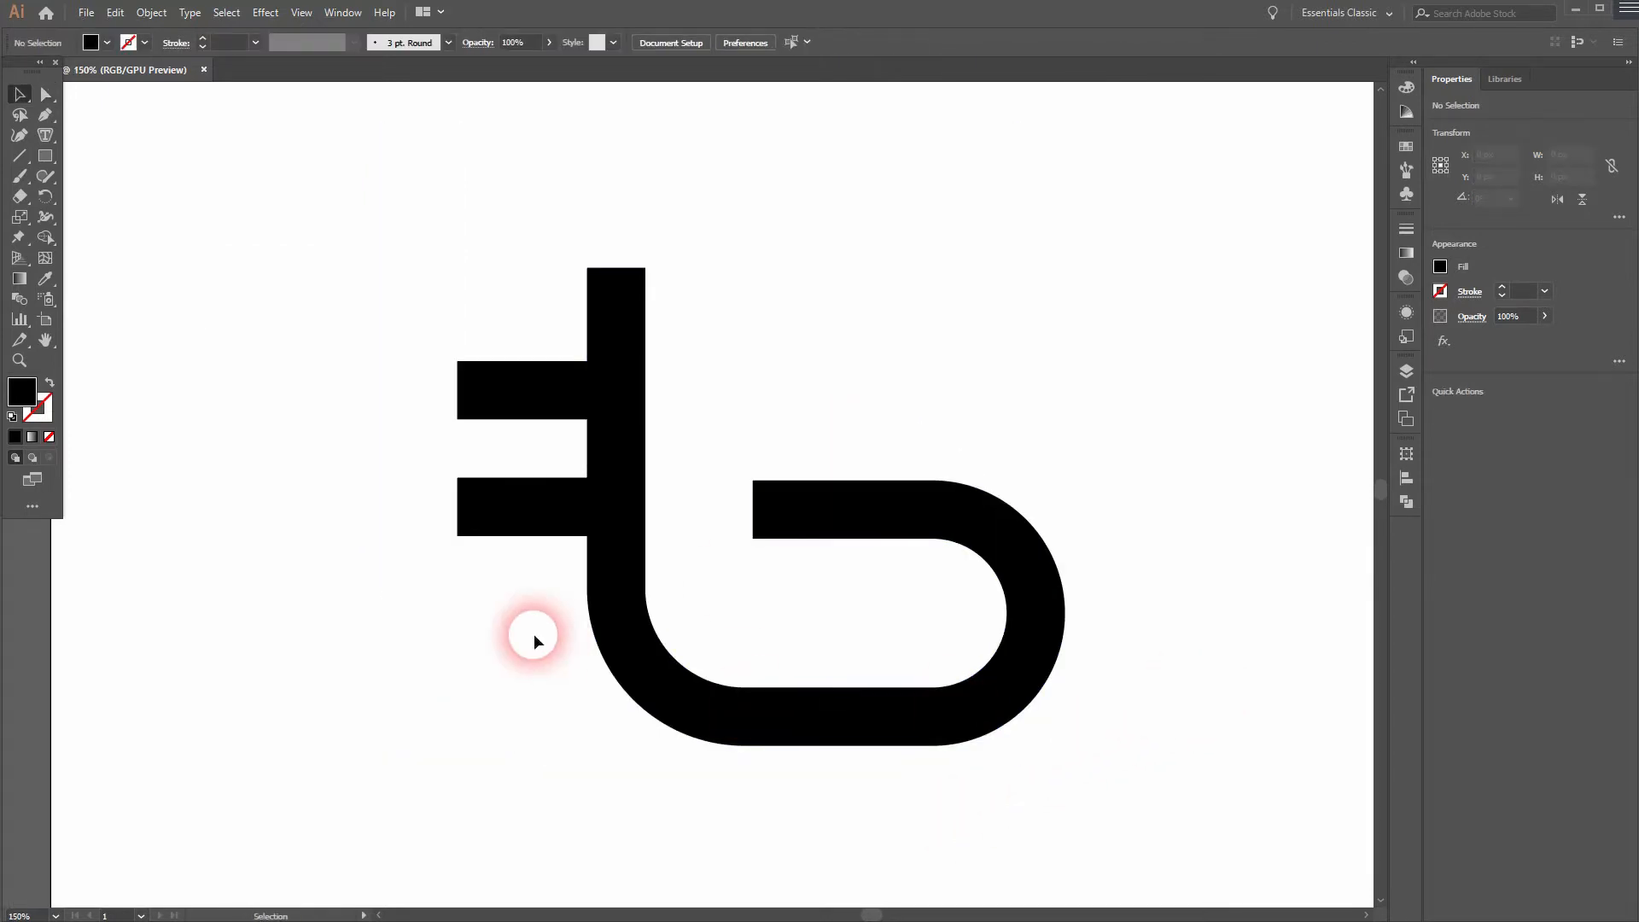
Step: Shift the two side bars 5 px to the right so they overhang the stem's inner edge
{"action": "key", "text": "v"}
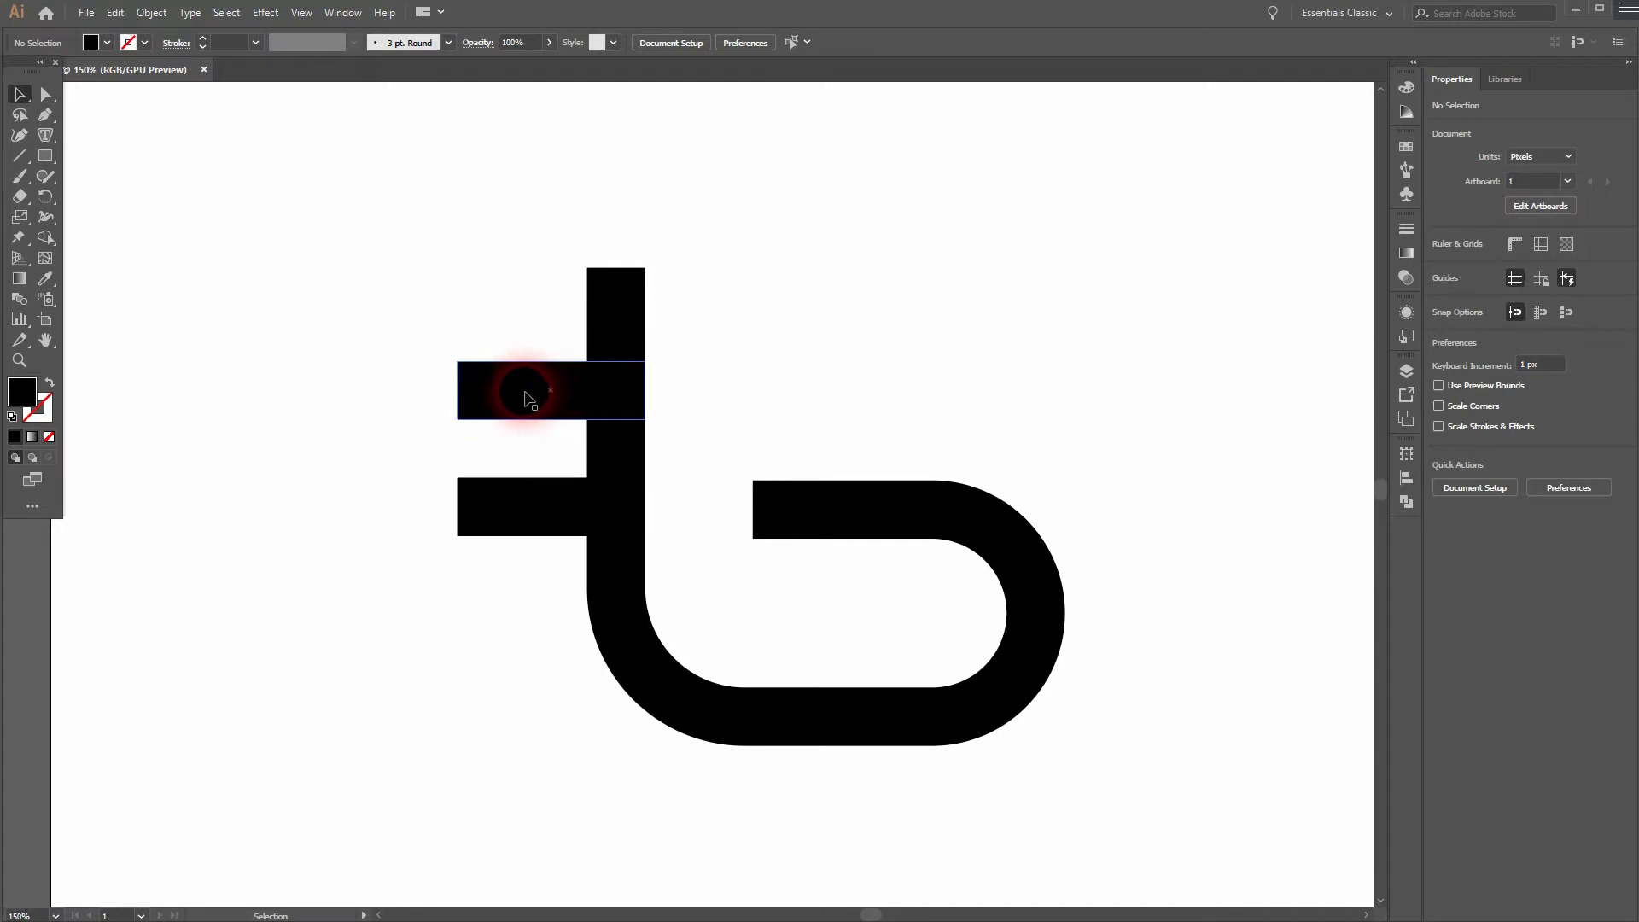
{"action": "left_click_drag", "start_coordinate": [458, 573], "coordinate": [516, 377]}
{"action": "key", "text": "Right"}
{"action": "key", "text": "Right"}
{"action": "key", "text": "Right"}
{"action": "key", "text": "Right"}
{"action": "key", "text": "Right"}
{"action": "left_click", "coordinate": [506, 634]}
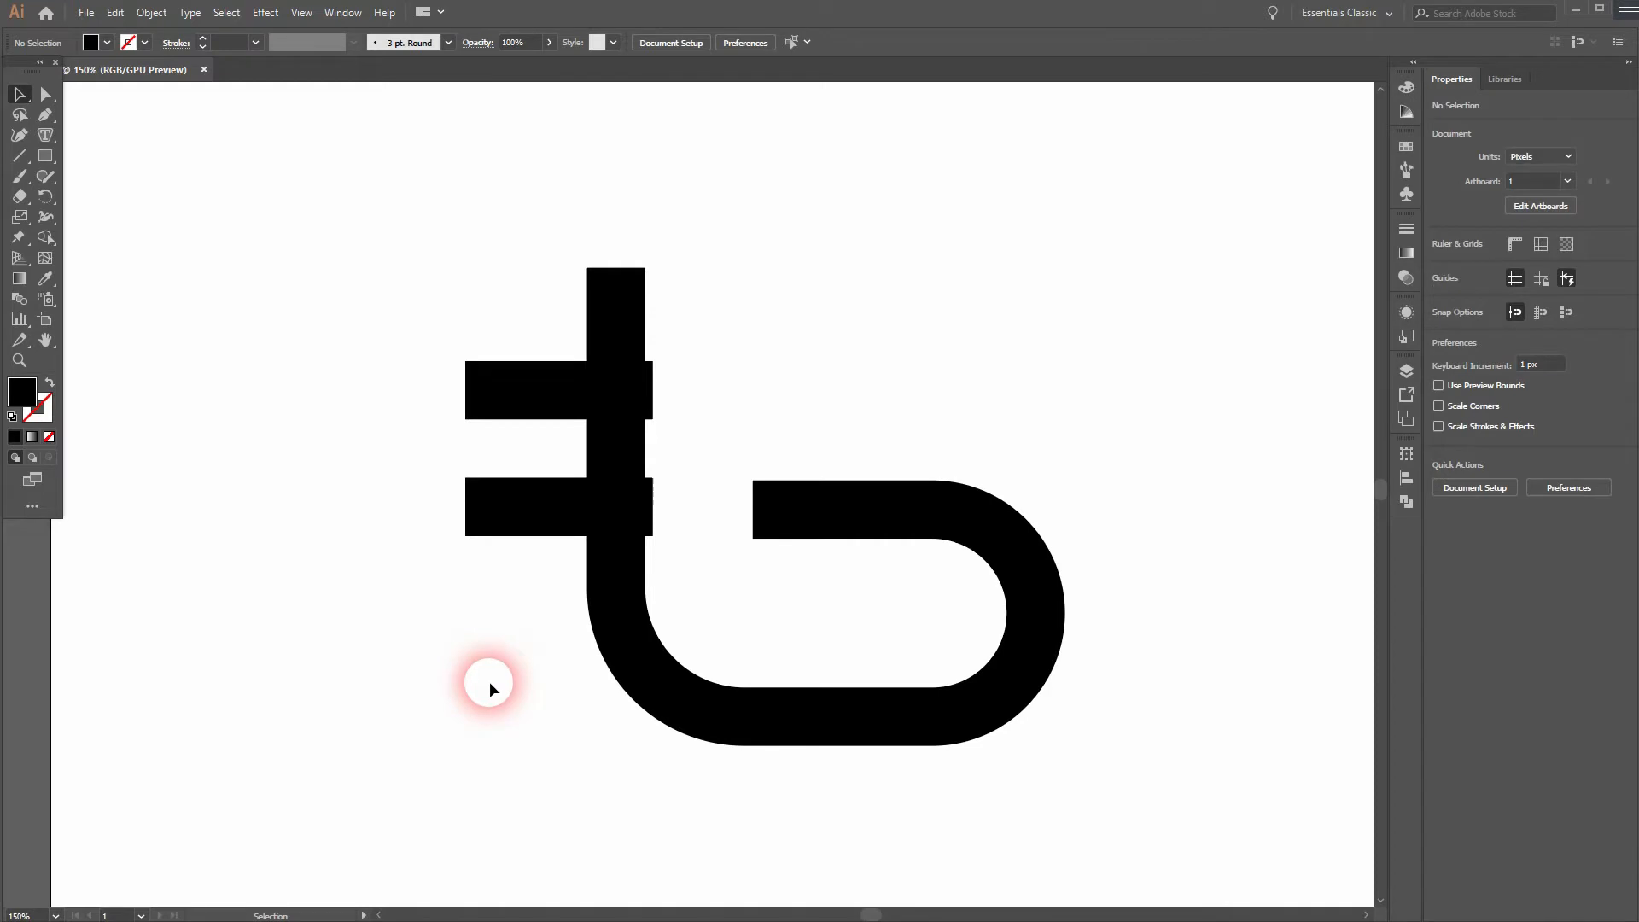
Step: Round the lower-left corners of both side bars fully into wing-like curves
{"action": "key", "text": "a"}
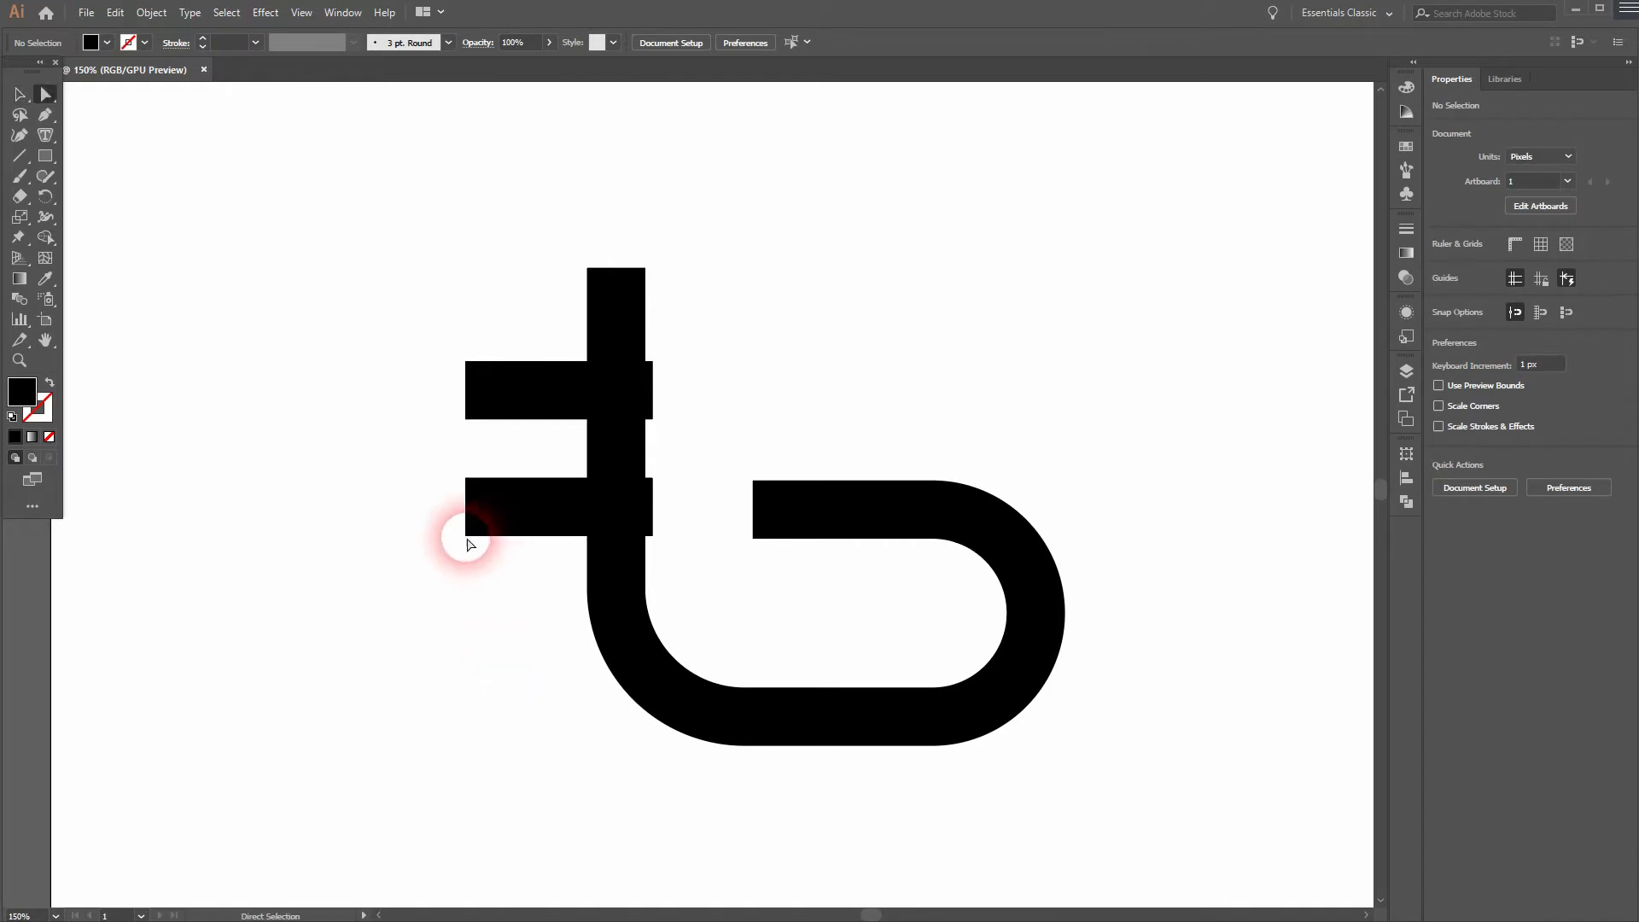
{"action": "left_click", "coordinate": [466, 535]}
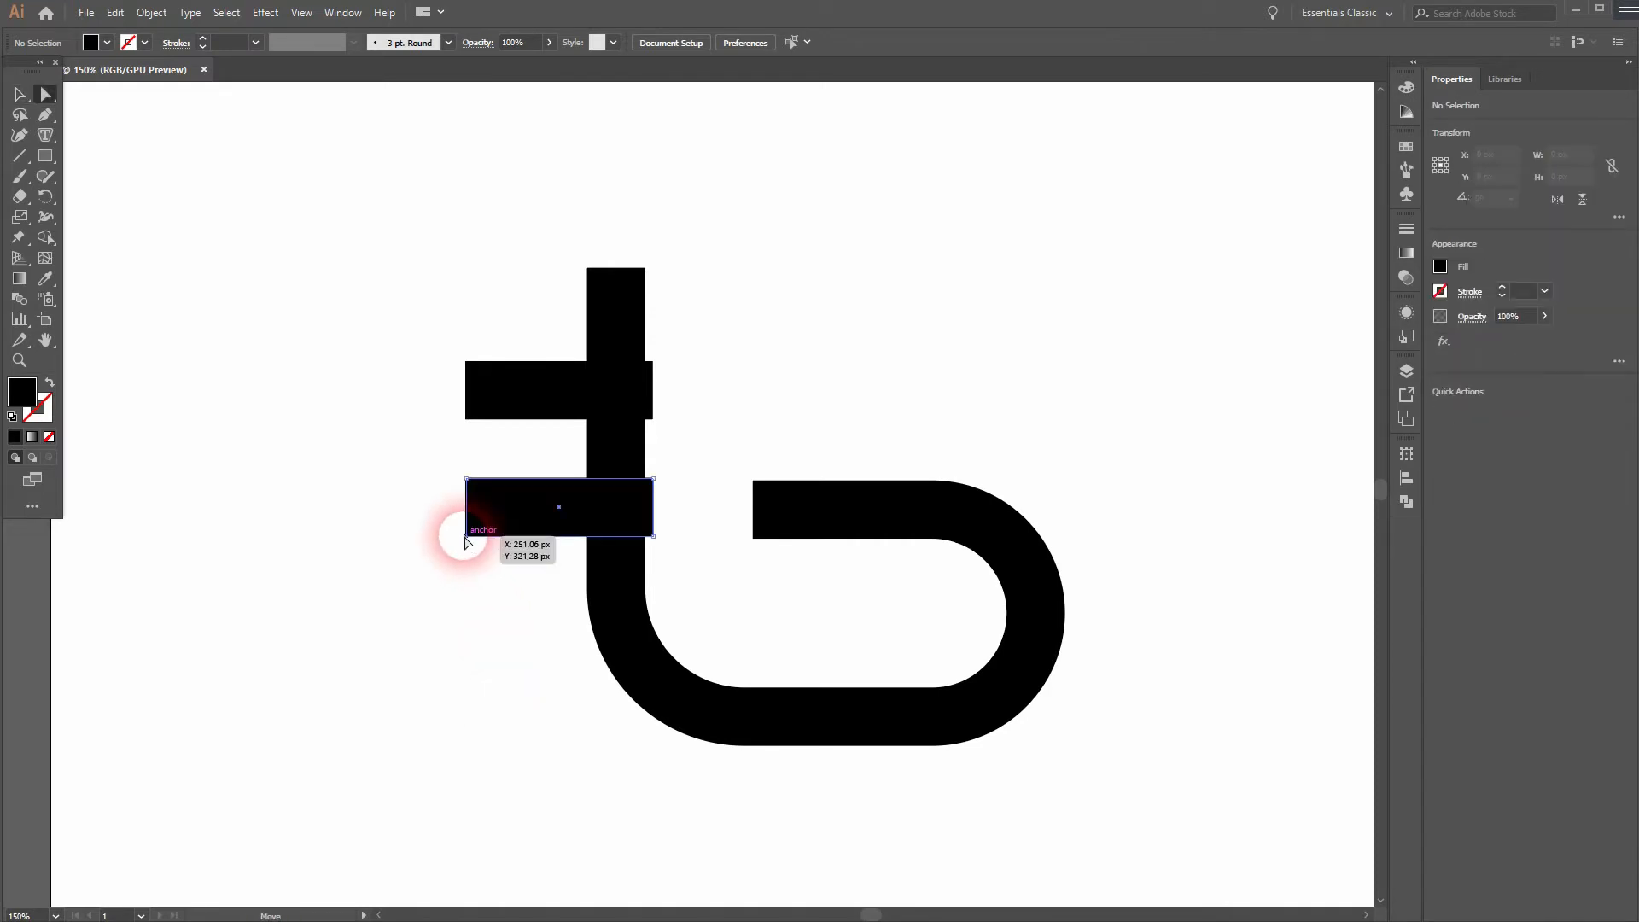
{"action": "left_click", "coordinate": [466, 418], "text": "shift"}
{"action": "left_click_drag", "start_coordinate": [475, 405], "coordinate": [544, 393]}
{"action": "key", "text": "v"}
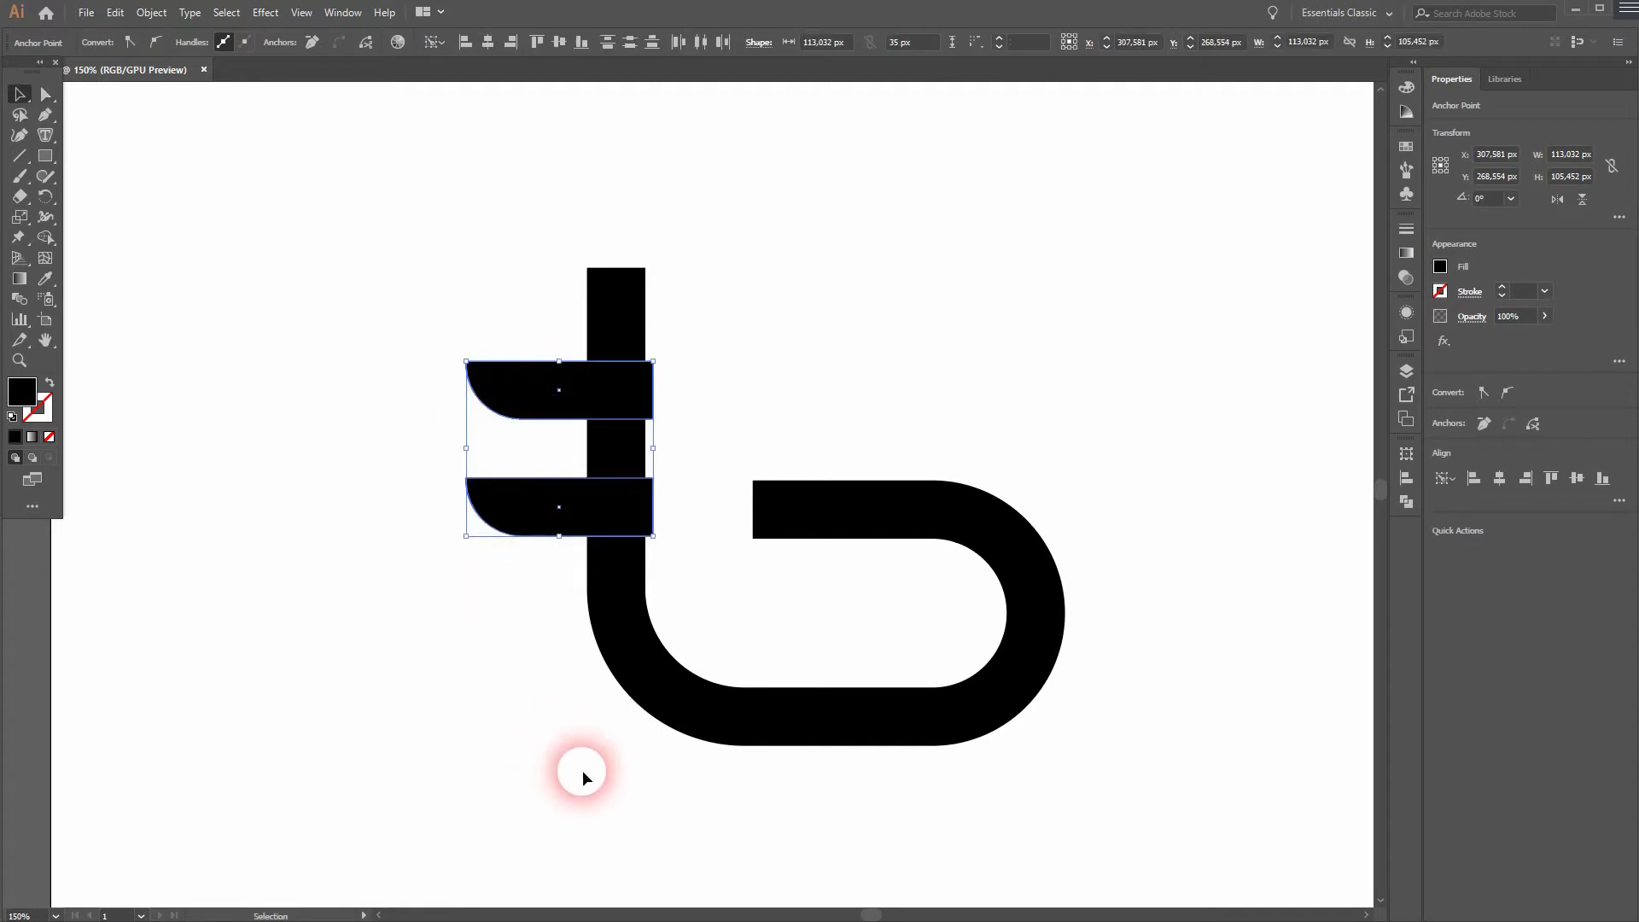
{"action": "left_click", "coordinate": [520, 802]}
Step: Remove the stem piece above the top bar and both bar overhangs right of the stem with the Shape Builder tool
{"action": "left_click_drag", "start_coordinate": [402, 740], "coordinate": [1047, 237]}
{"action": "left_click", "coordinate": [47, 239]}
{"action": "left_click", "coordinate": [605, 296], "text": "alt"}
{"action": "scroll", "coordinate": [652, 379], "scroll_direction": "up", "scroll_amount": 3}
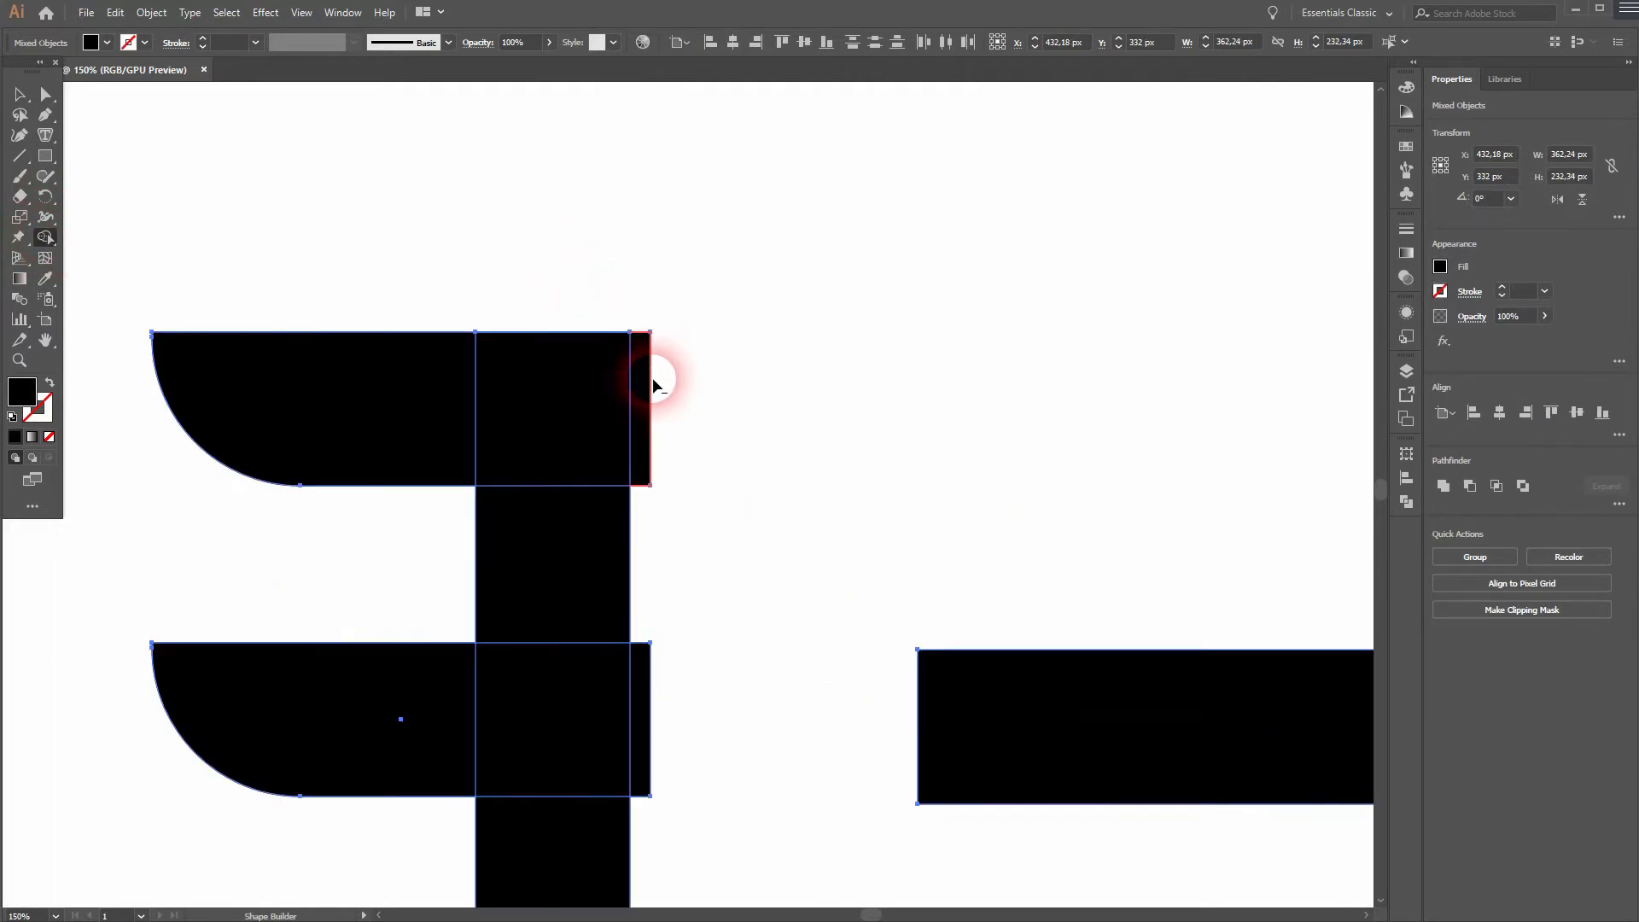
{"action": "left_click", "coordinate": [641, 382], "text": "alt"}
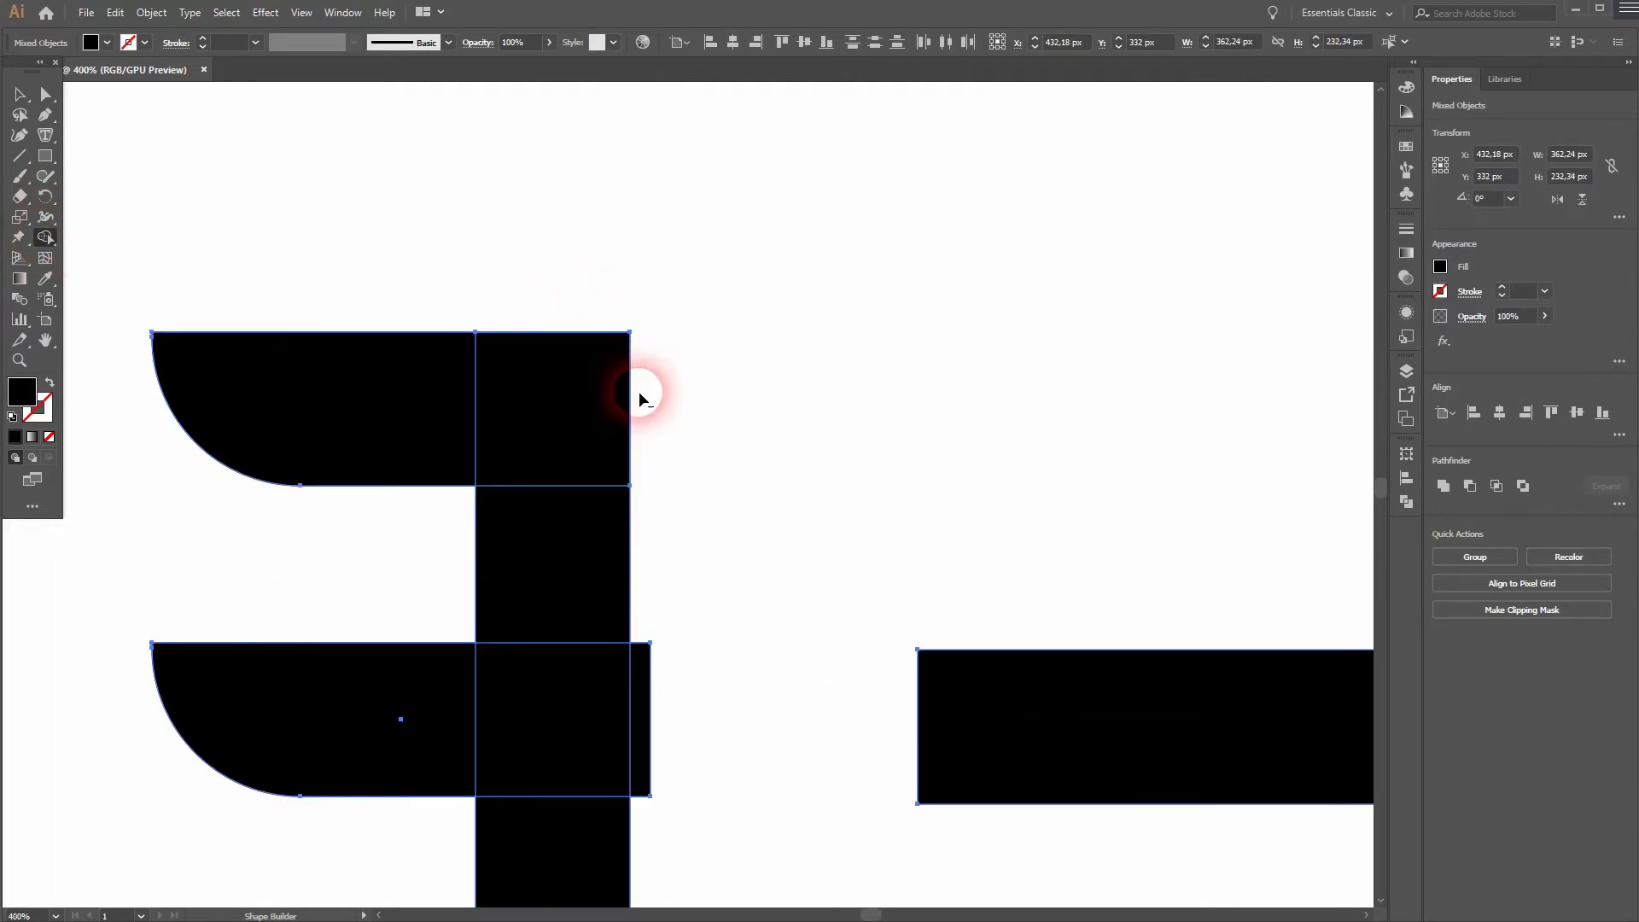
{"action": "left_click", "coordinate": [646, 708], "text": "alt"}
Step: Merge the two wing bars and the stem segments into one shape with the Shape Builder tool
{"action": "mouse_move", "coordinate": [570, 840]}
{"action": "left_mouse_down"}
{"action": "mouse_move", "coordinate": [434, 752]}
{"action": "mouse_move", "coordinate": [537, 709]}
{"action": "mouse_move", "coordinate": [538, 480]}
{"action": "mouse_move", "coordinate": [470, 437]}
{"action": "mouse_move", "coordinate": [395, 449]}
{"action": "left_mouse_up"}
{"action": "key", "text": "ctrl+0"}
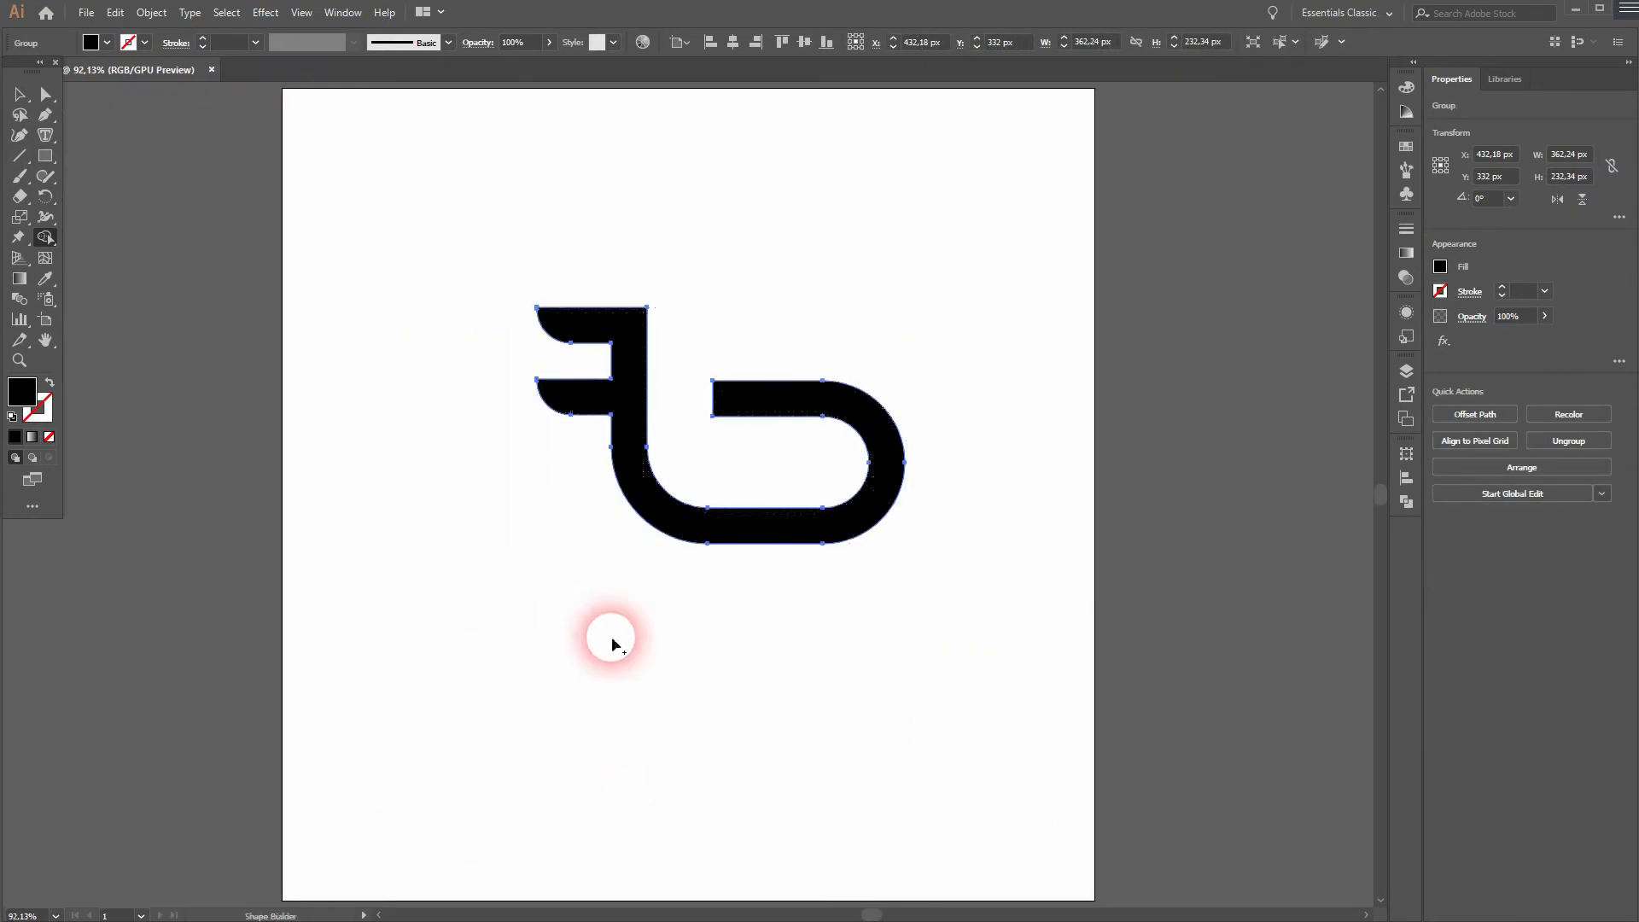
{"action": "key", "text": "v"}
{"action": "left_click", "coordinate": [666, 678]}
Step: Draw a black circle about 35 px in diameter and place it just below the b's bottom edge as a wheel
{"action": "left_click_drag", "start_coordinate": [49, 162], "coordinate": [130, 202]}
{"action": "left_click_drag", "start_coordinate": [725, 574], "coordinate": [847, 483]}
{"action": "scroll", "coordinate": [736, 560], "scroll_direction": "up", "scroll_amount": 3}
{"action": "key", "text": "v"}
{"action": "scroll", "coordinate": [732, 483], "scroll_direction": "up", "scroll_amount": 3}
{"action": "left_click_drag", "start_coordinate": [732, 478], "coordinate": [743, 781]}
{"action": "scroll", "coordinate": [752, 763], "scroll_direction": "down", "scroll_amount": 2}
{"action": "scroll", "coordinate": [753, 762], "scroll_direction": "down", "scroll_amount": 2}
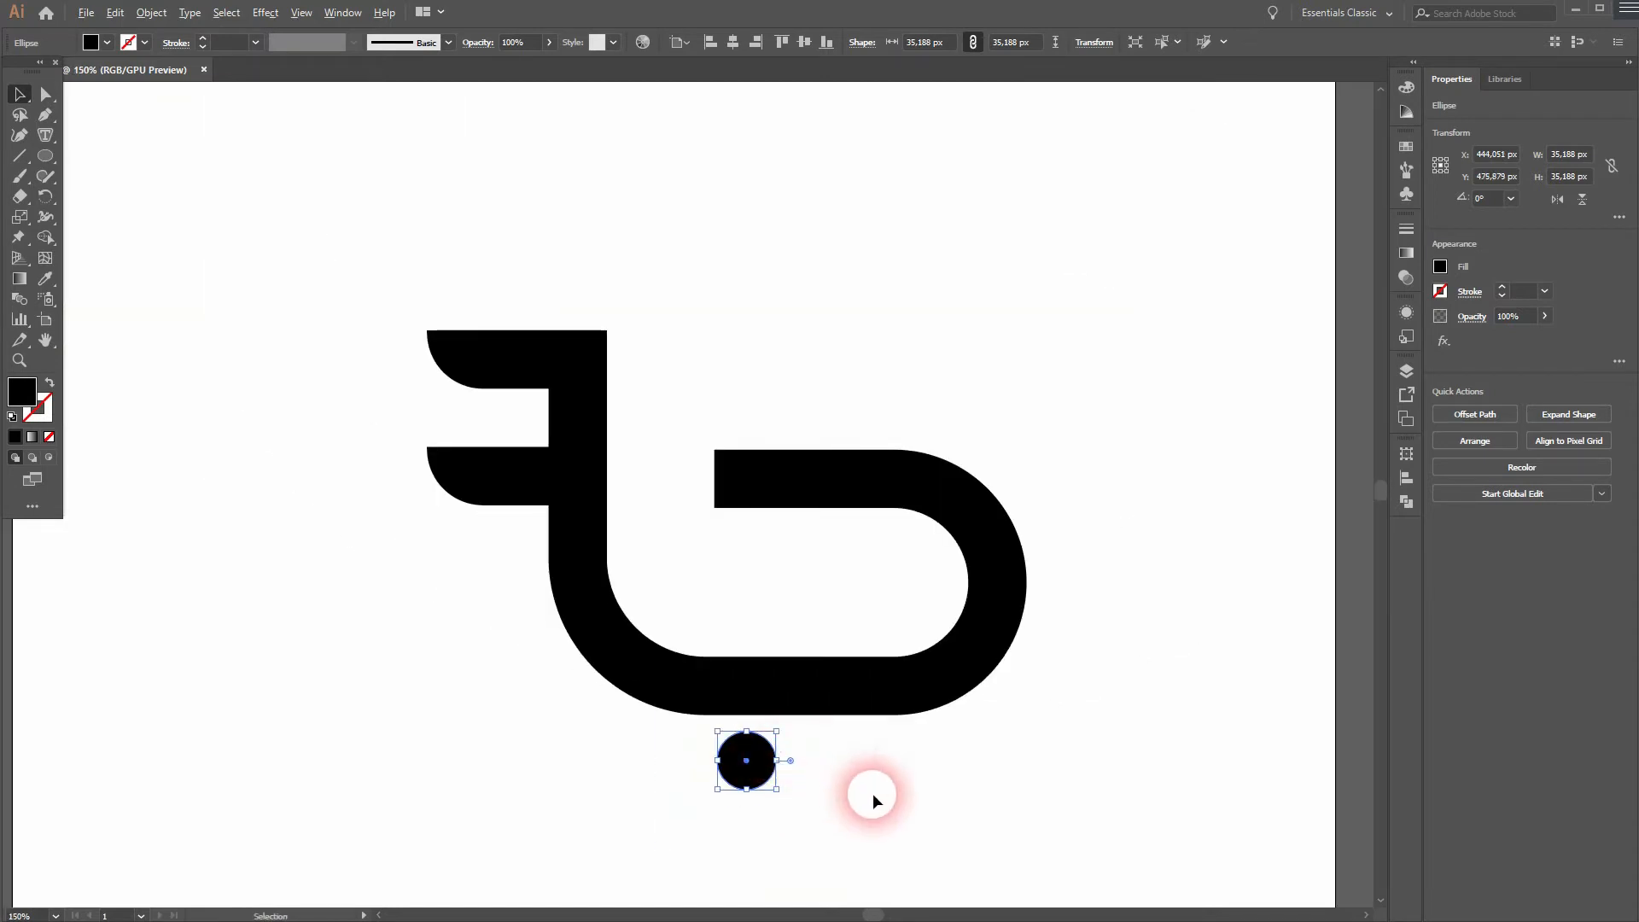
Step: Duplicate the wheel circle horizontally to its right and enlarge both circles slightly
{"action": "left_click", "coordinate": [886, 788]}
{"action": "left_click", "coordinate": [765, 767]}
{"action": "left_click_drag", "start_coordinate": [766, 769], "coordinate": [864, 765]}
{"action": "left_click", "coordinate": [1119, 782]}
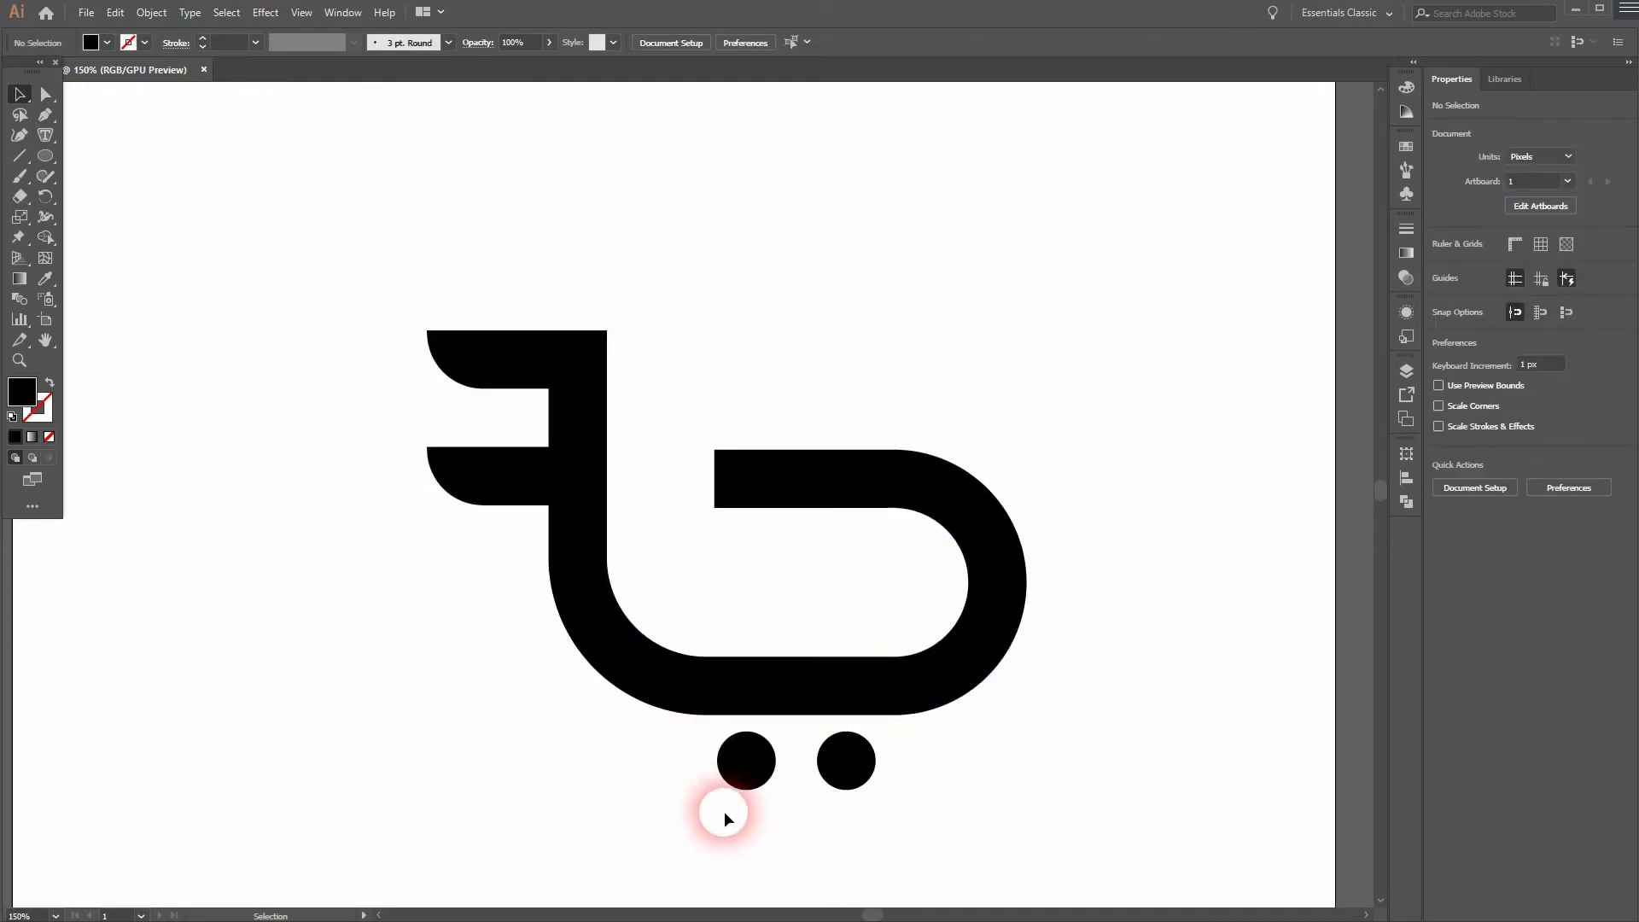
{"action": "left_click_drag", "start_coordinate": [731, 805], "coordinate": [855, 784]}
{"action": "left_click", "coordinate": [1001, 819]}
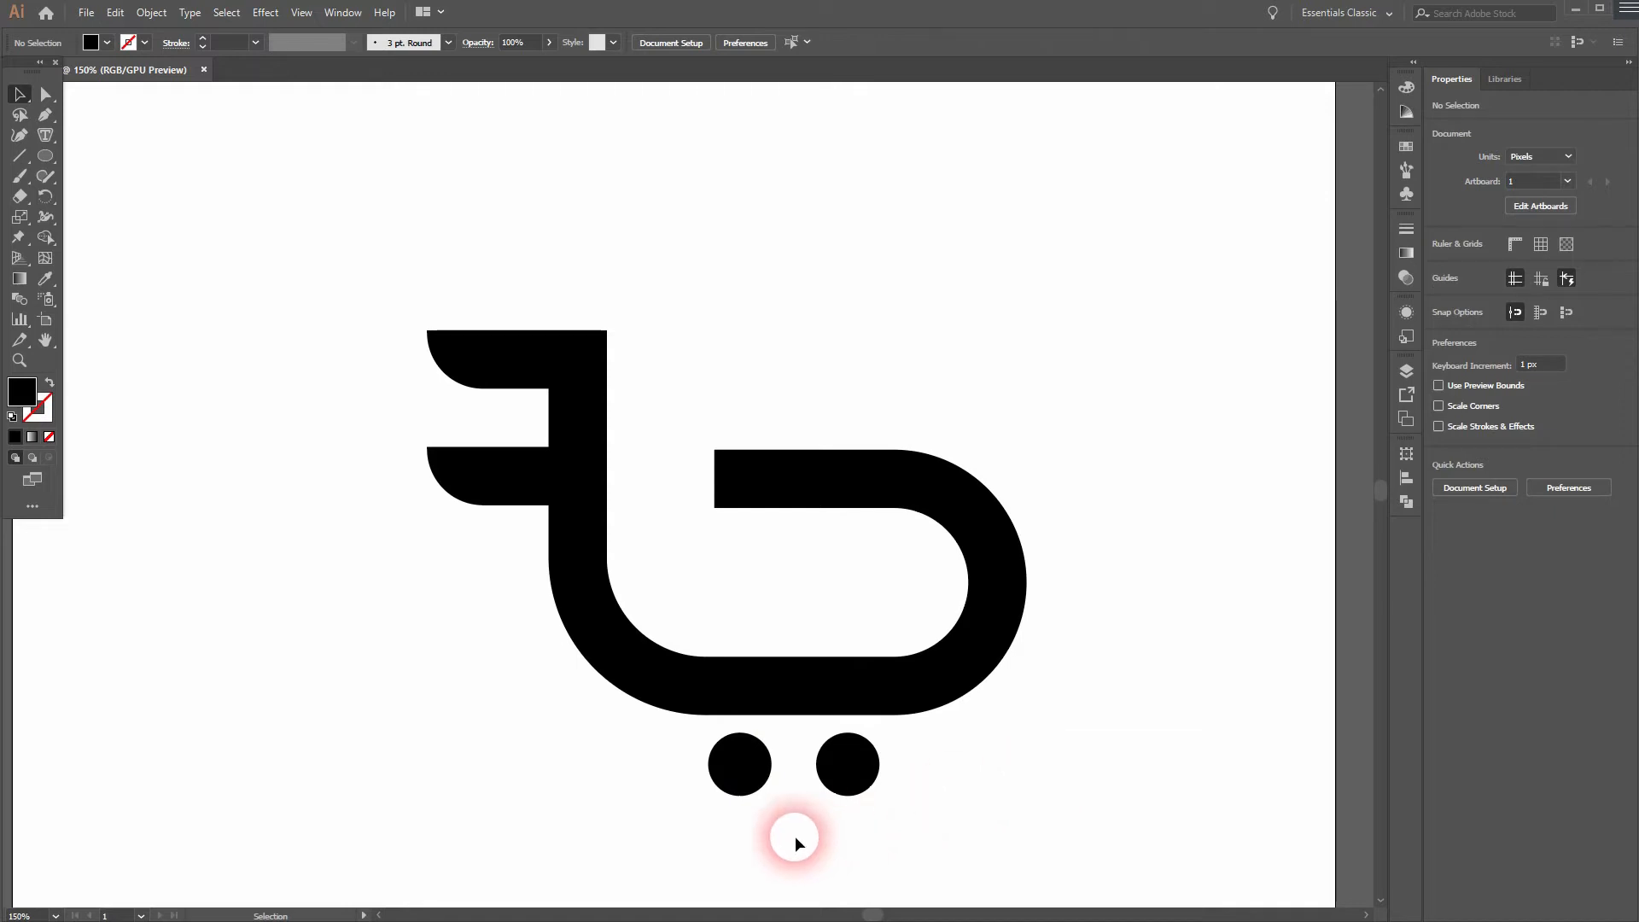
{"action": "key", "text": "ctrl+0"}
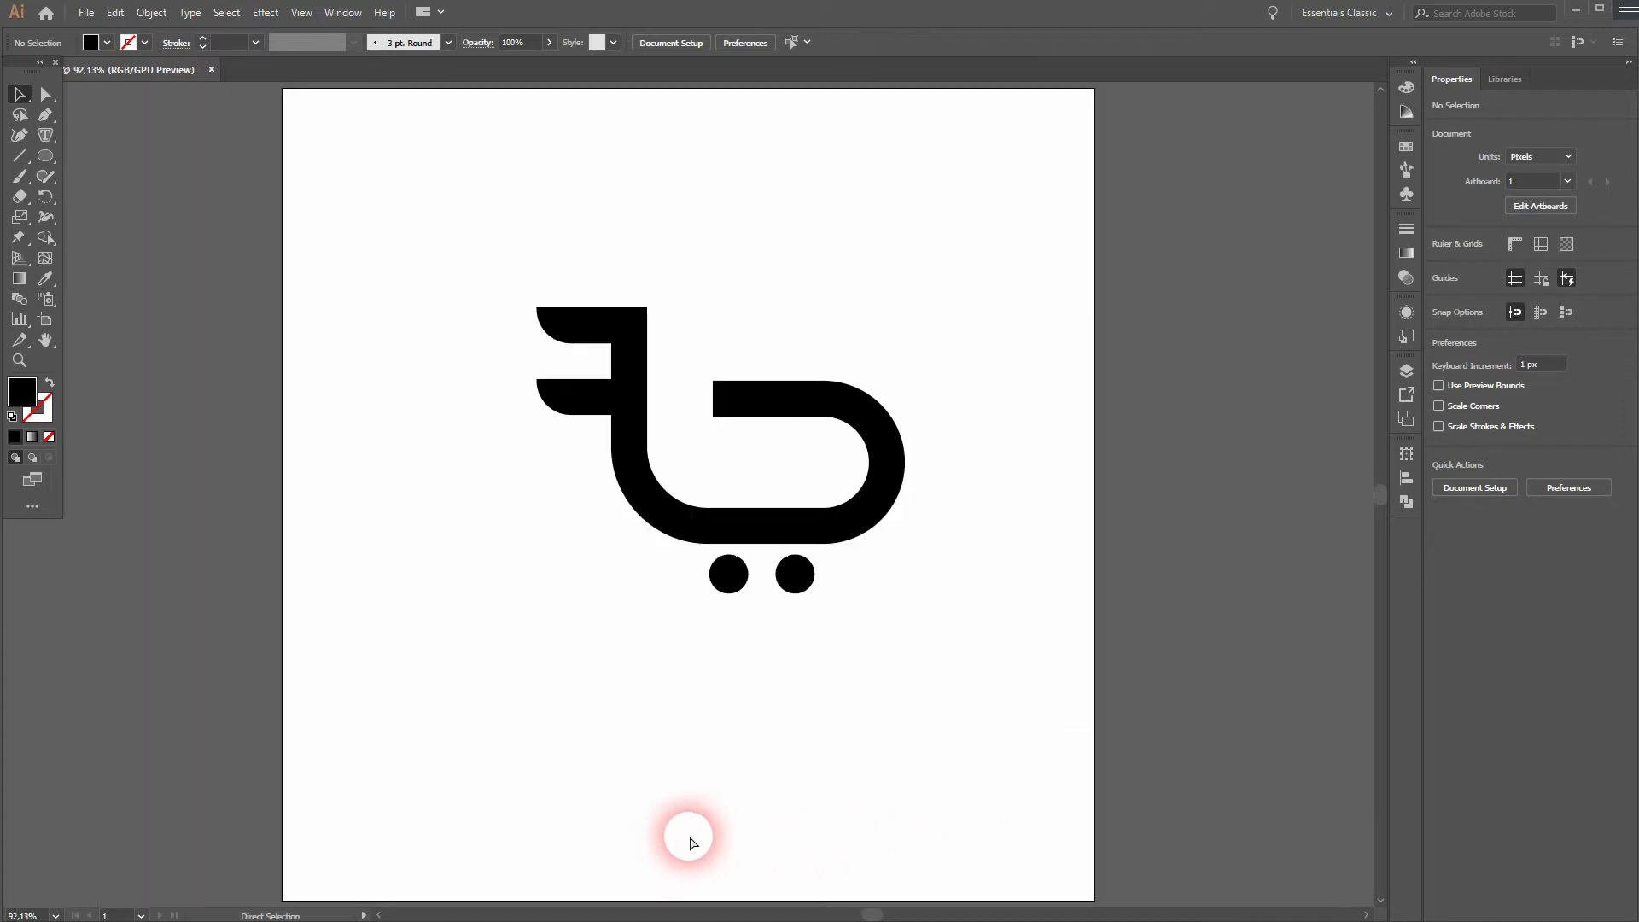
Step: Group the two wheel circles and center both the group and the b horizontally on the artboard
{"action": "left_click_drag", "start_coordinate": [771, 582], "coordinate": [785, 574]}
{"action": "right_click", "coordinate": [786, 575]}
{"action": "left_click", "coordinate": [893, 681]}
{"action": "left_click_drag", "start_coordinate": [550, 665], "coordinate": [983, 253]}
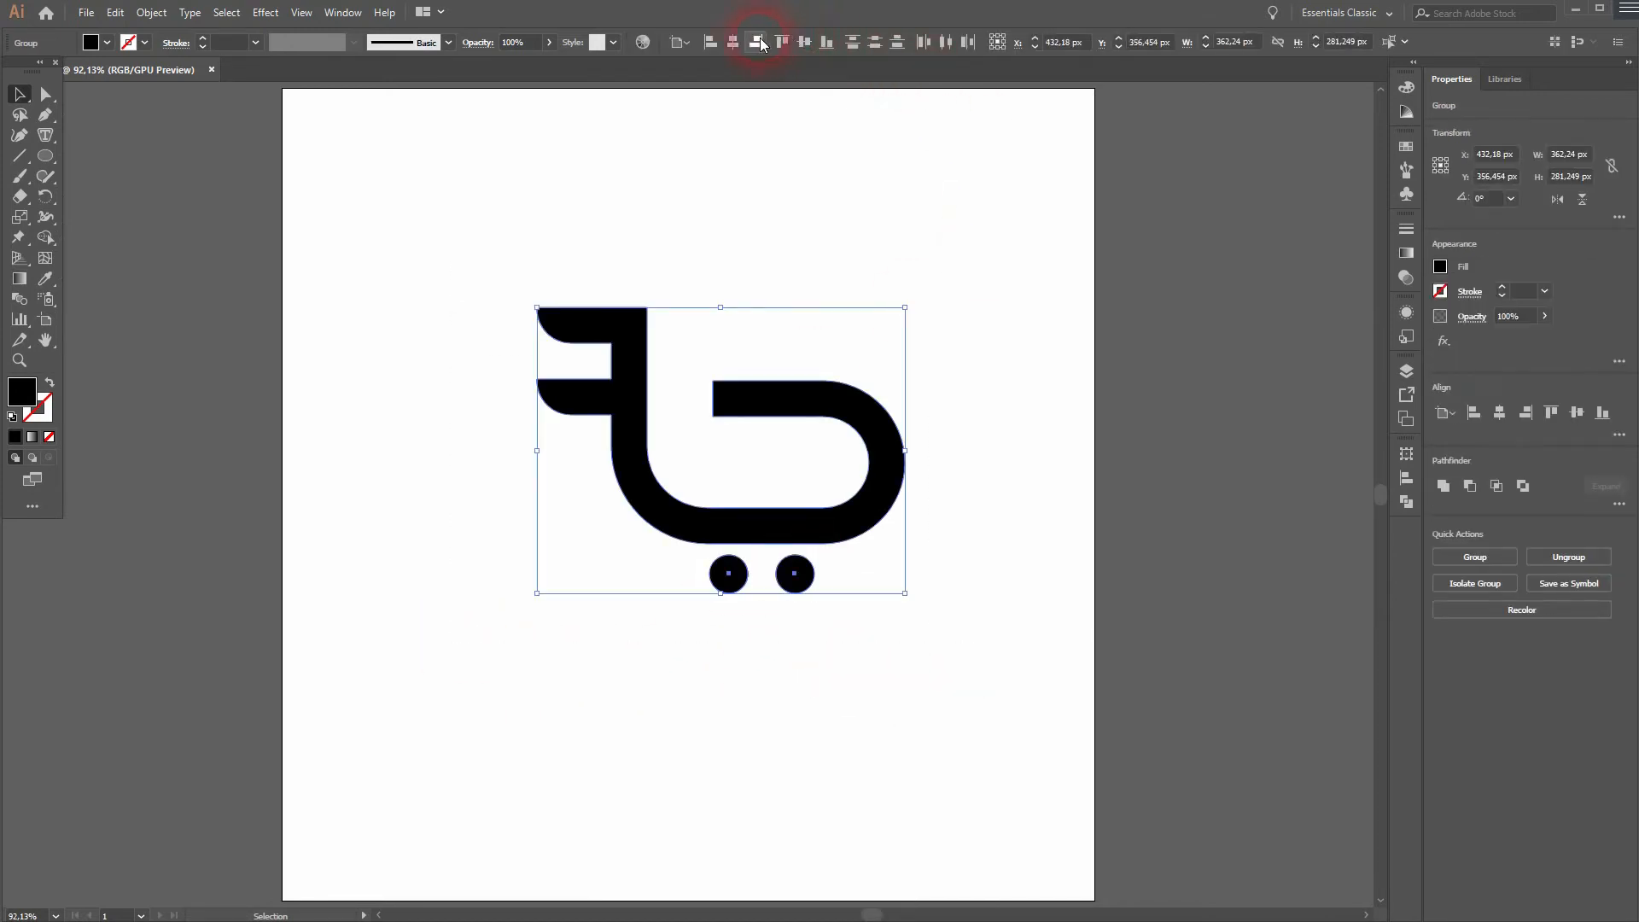
{"action": "left_click", "coordinate": [757, 43]}
{"action": "left_click", "coordinate": [929, 651]}
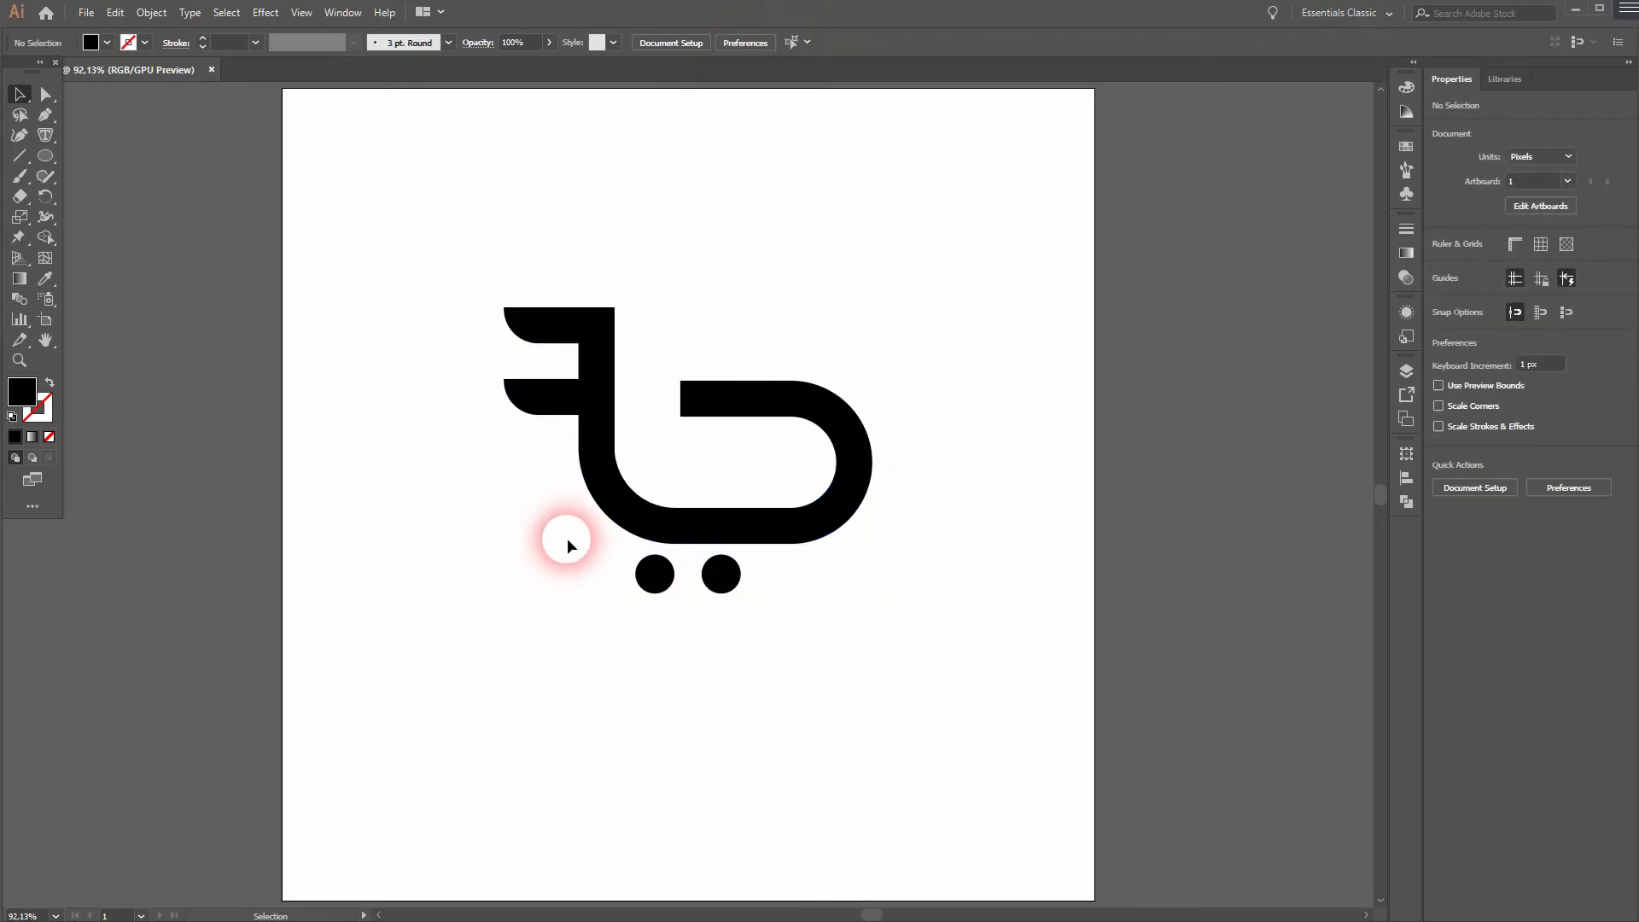
Step: Narrow the winged b shape to about 321 px wide around its center, keeping its height
{"action": "left_click_drag", "start_coordinate": [812, 556], "coordinate": [919, 322]}
{"action": "left_click_drag", "start_coordinate": [872, 426], "coordinate": [848, 450]}
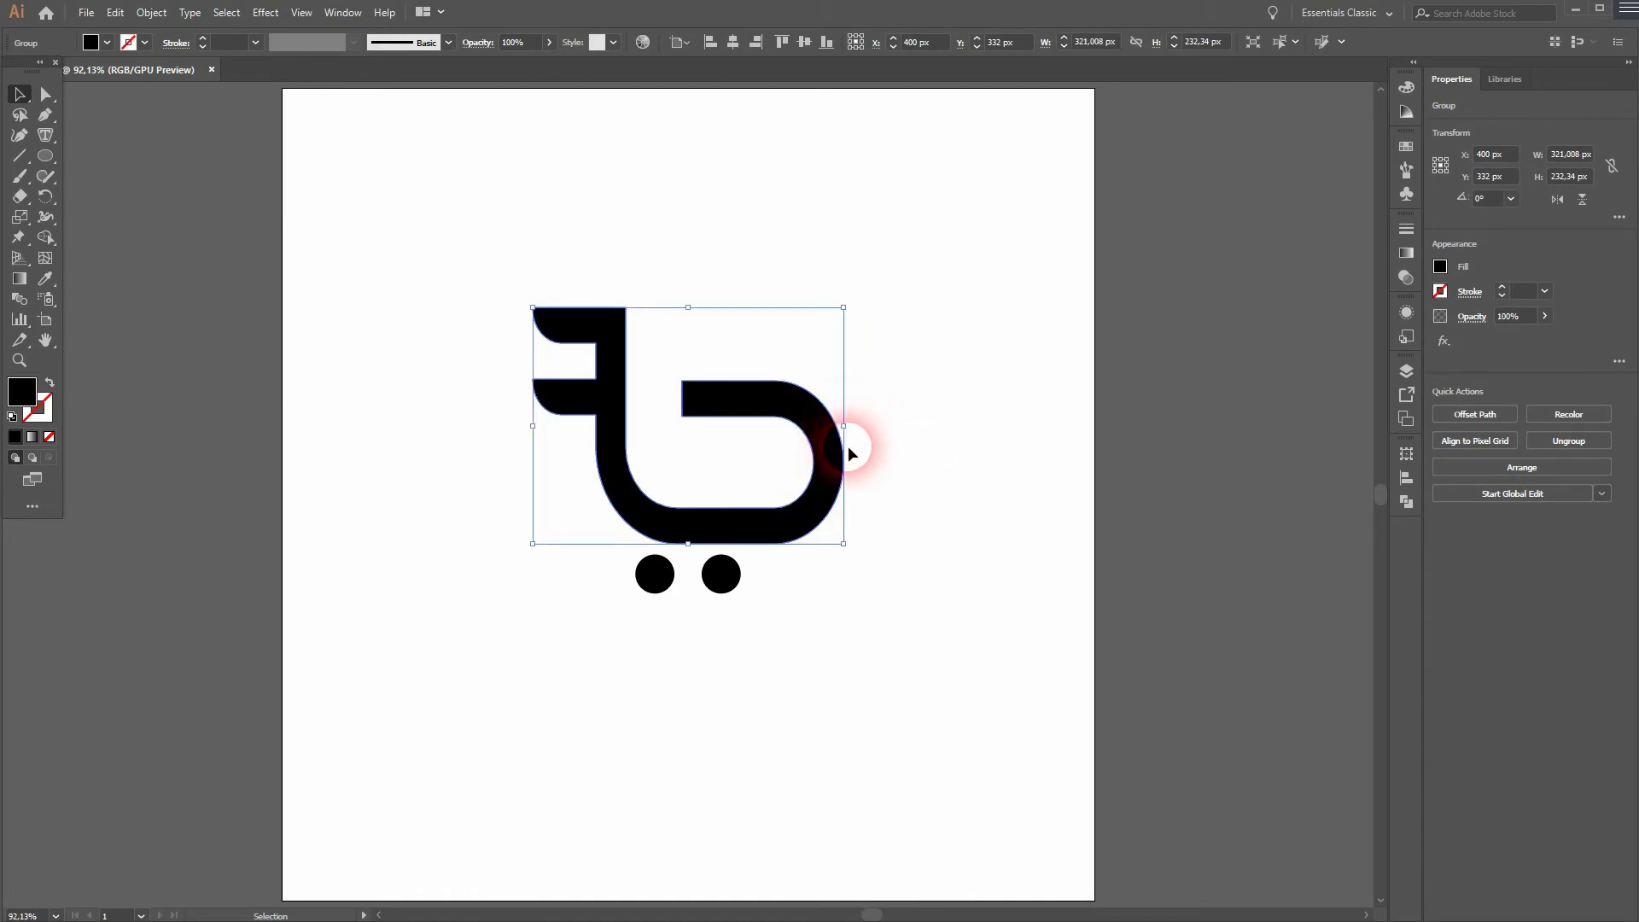
Step: Try to reduce the winged b's height from its upper edge while keeping its width
{"action": "left_click", "coordinate": [869, 658]}
{"action": "key", "text": "ctrl+1"}
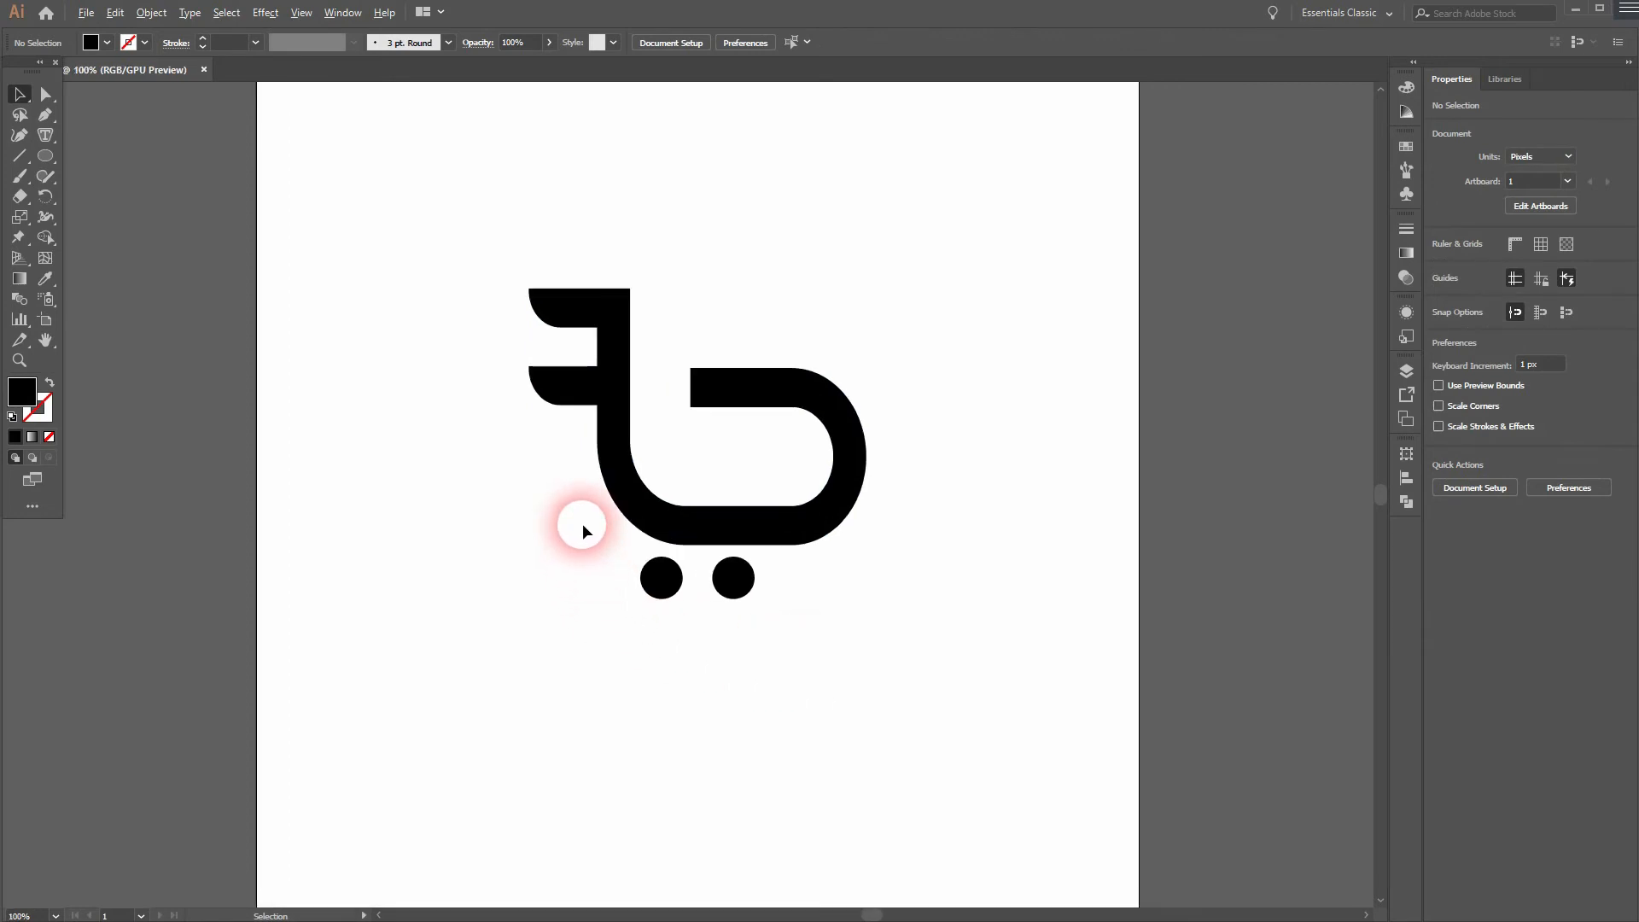
{"action": "left_click_drag", "start_coordinate": [537, 233], "coordinate": [699, 334]}
{"action": "left_click", "coordinate": [965, 359]}
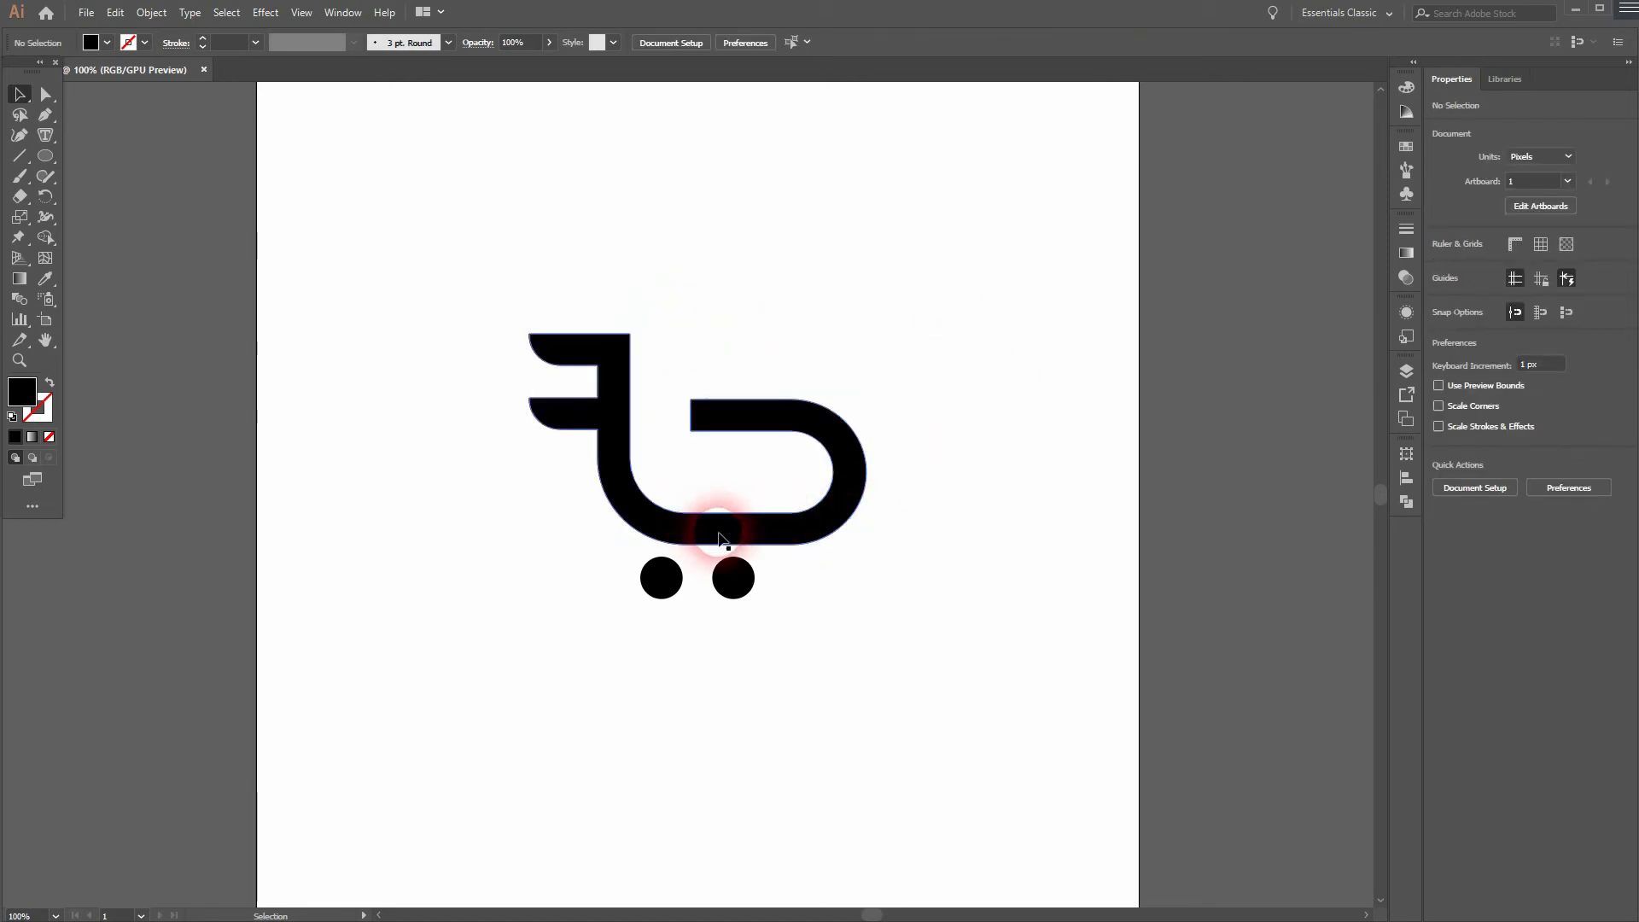
{"action": "key", "text": "ctrl+z"}
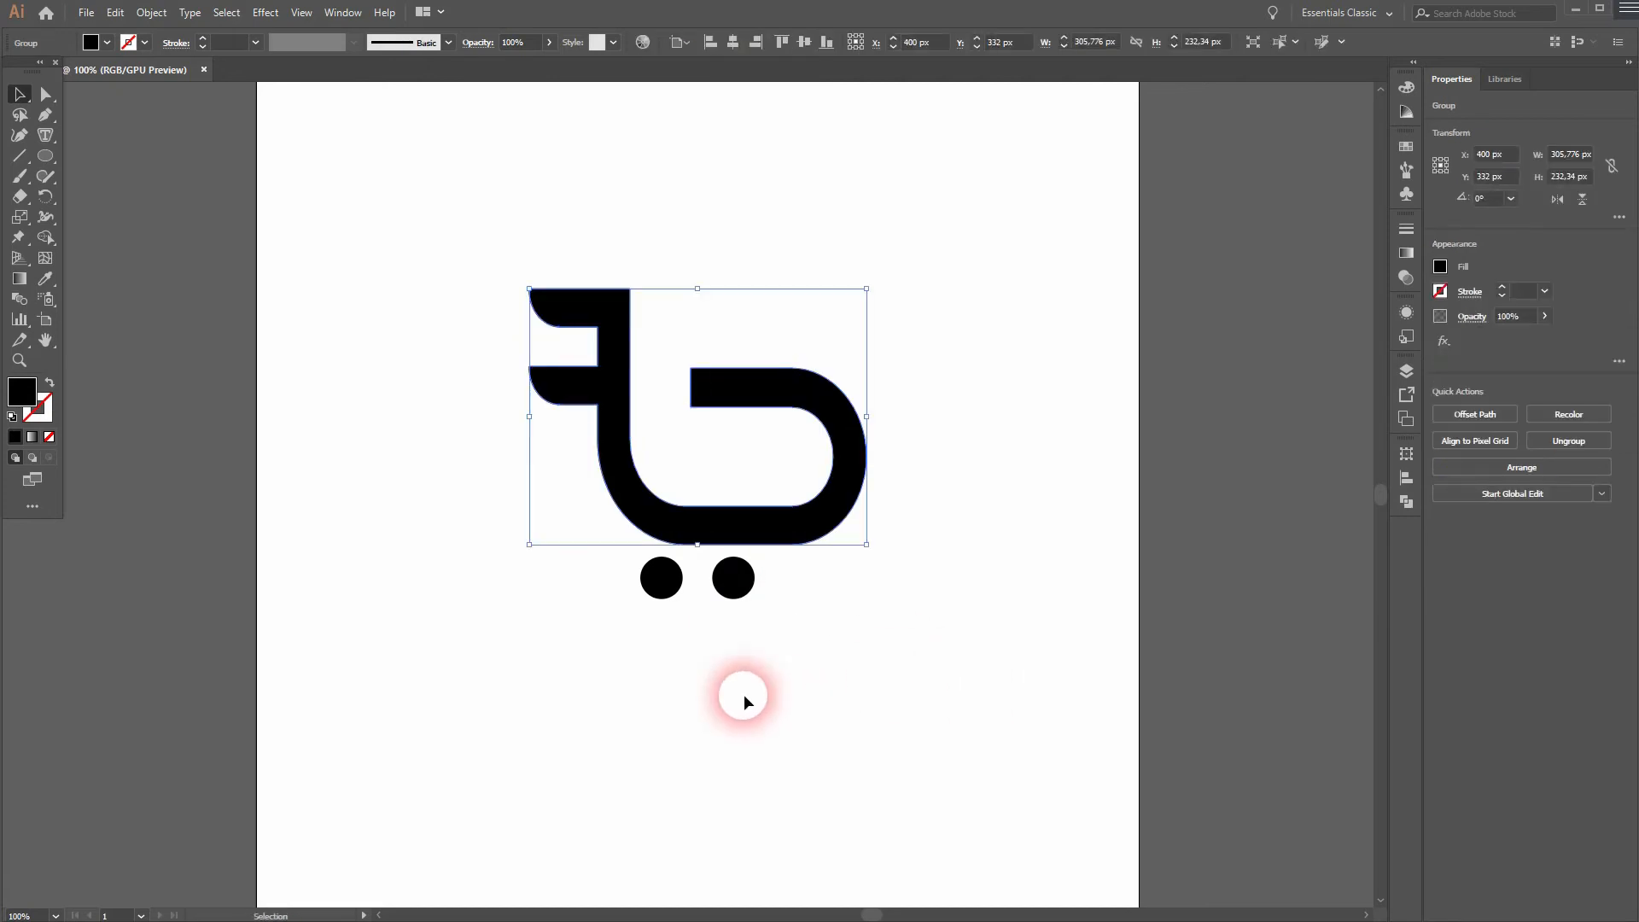
Step: Scale the winged b and its wheels together proportionally to about 269 px wide and 247 px high
{"action": "left_click_drag", "start_coordinate": [552, 638], "coordinate": [842, 523]}
{"action": "left_click_drag", "start_coordinate": [698, 289], "coordinate": [696, 325]}
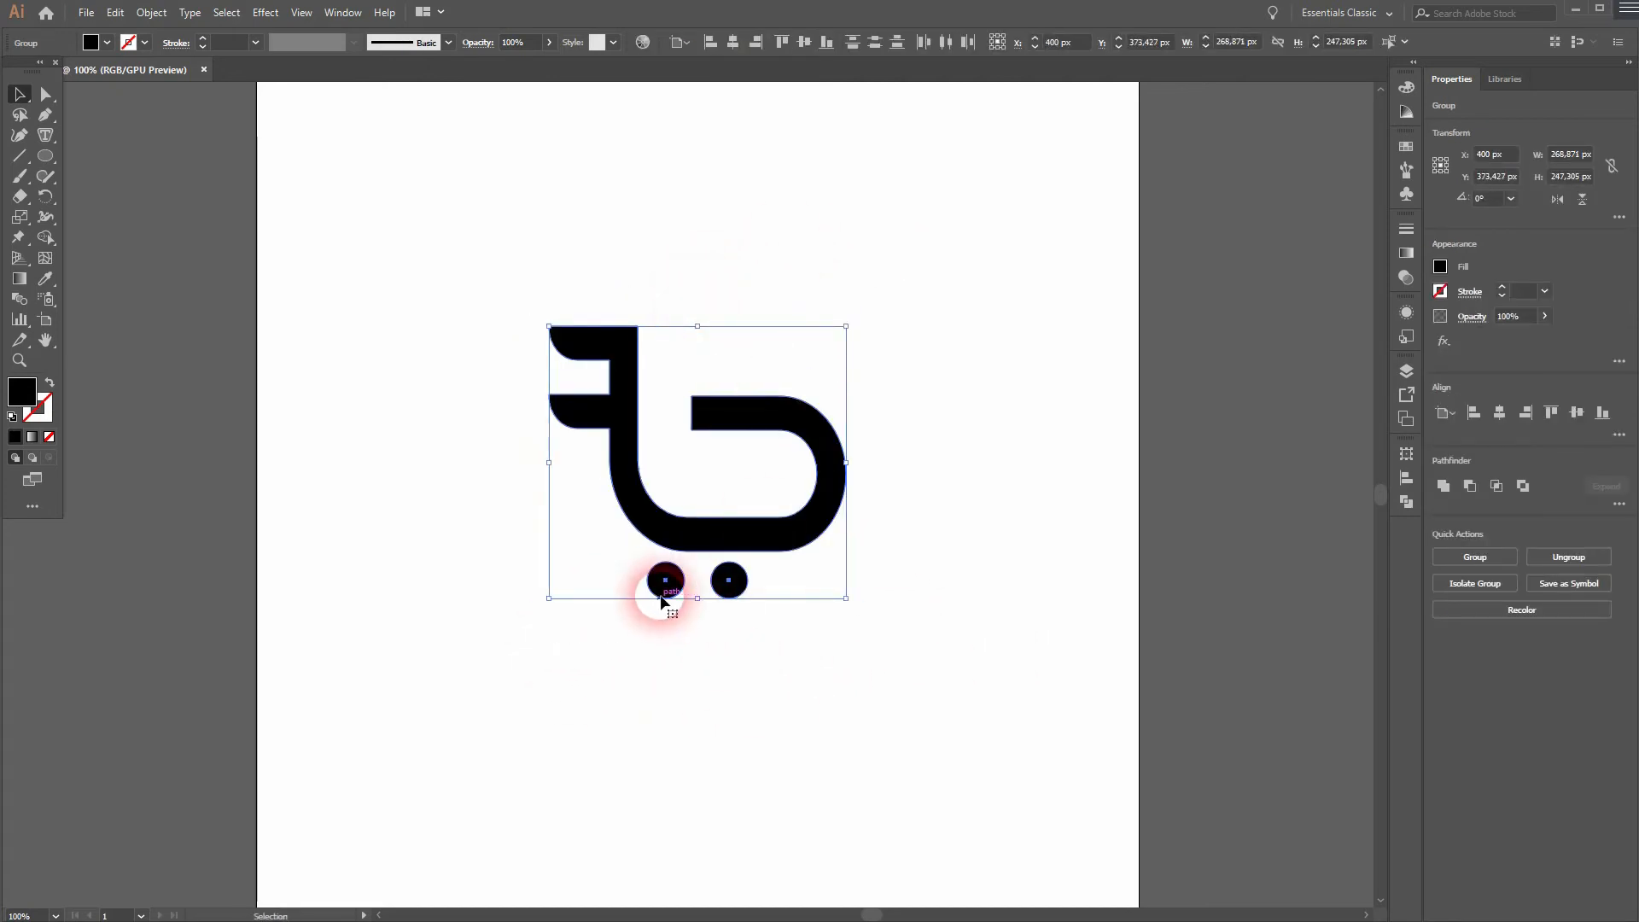
{"action": "left_click", "coordinate": [709, 672]}
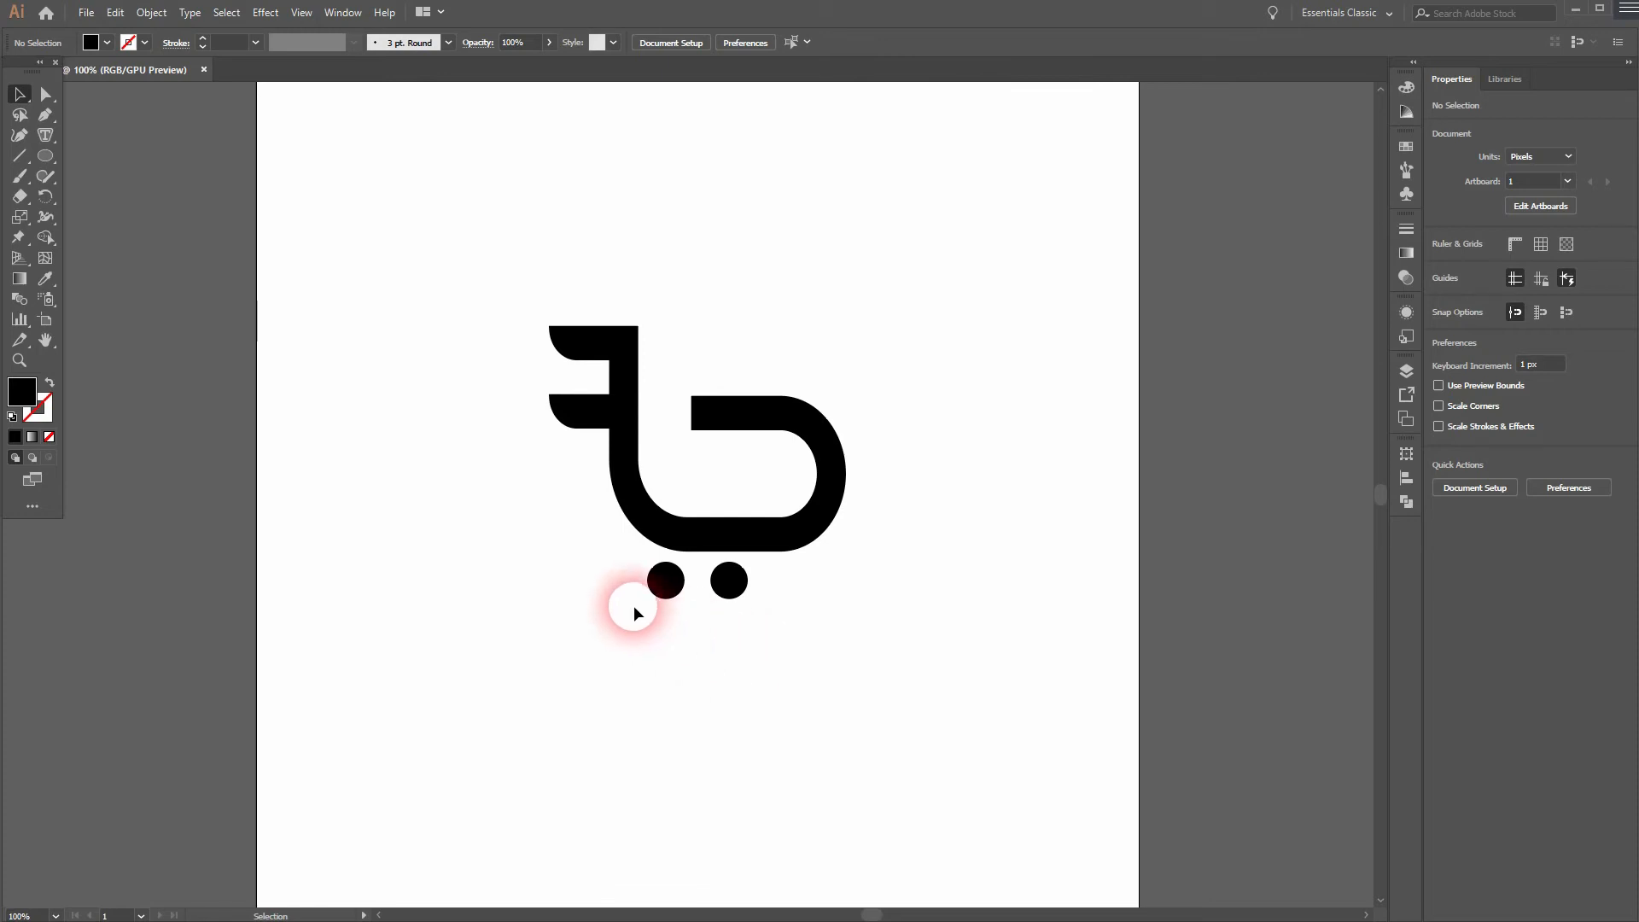
Step: Nudge the wheel group to the right so its left wheel sits roughly below the open end of the b's bowl
{"action": "left_click_drag", "start_coordinate": [620, 616], "coordinate": [731, 586]}
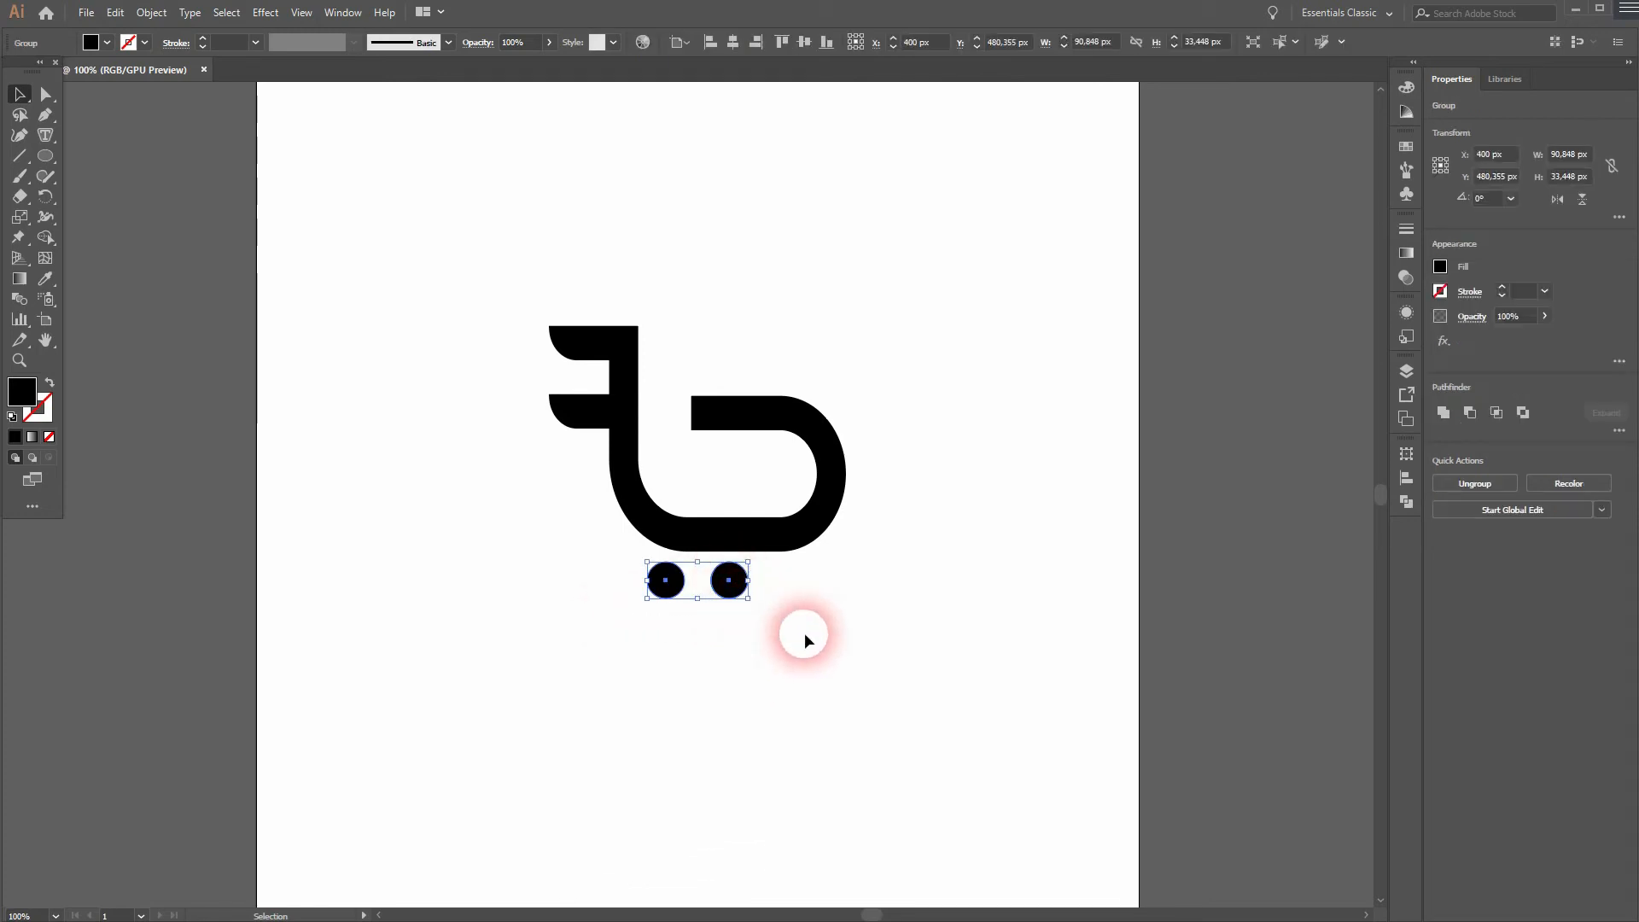
{"action": "key", "text": "Right"}
{"action": "key", "text": "Right"}
{"action": "key", "text": "Right"}
{"action": "key", "text": "Right"}
{"action": "key", "text": "Right"}
{"action": "key", "text": "Right"}
{"action": "key", "text": "Right"}
{"action": "key", "text": "Right"}
{"action": "key", "text": "Right"}
{"action": "key", "text": "Right"}
{"action": "key", "text": "Right"}
{"action": "key", "text": "Right"}
{"action": "key", "text": "Right"}
{"action": "key", "text": "Right"}
{"action": "key", "text": "Right"}
{"action": "key", "text": "Right"}
{"action": "key", "text": "Right"}
{"action": "key", "text": "Right"}
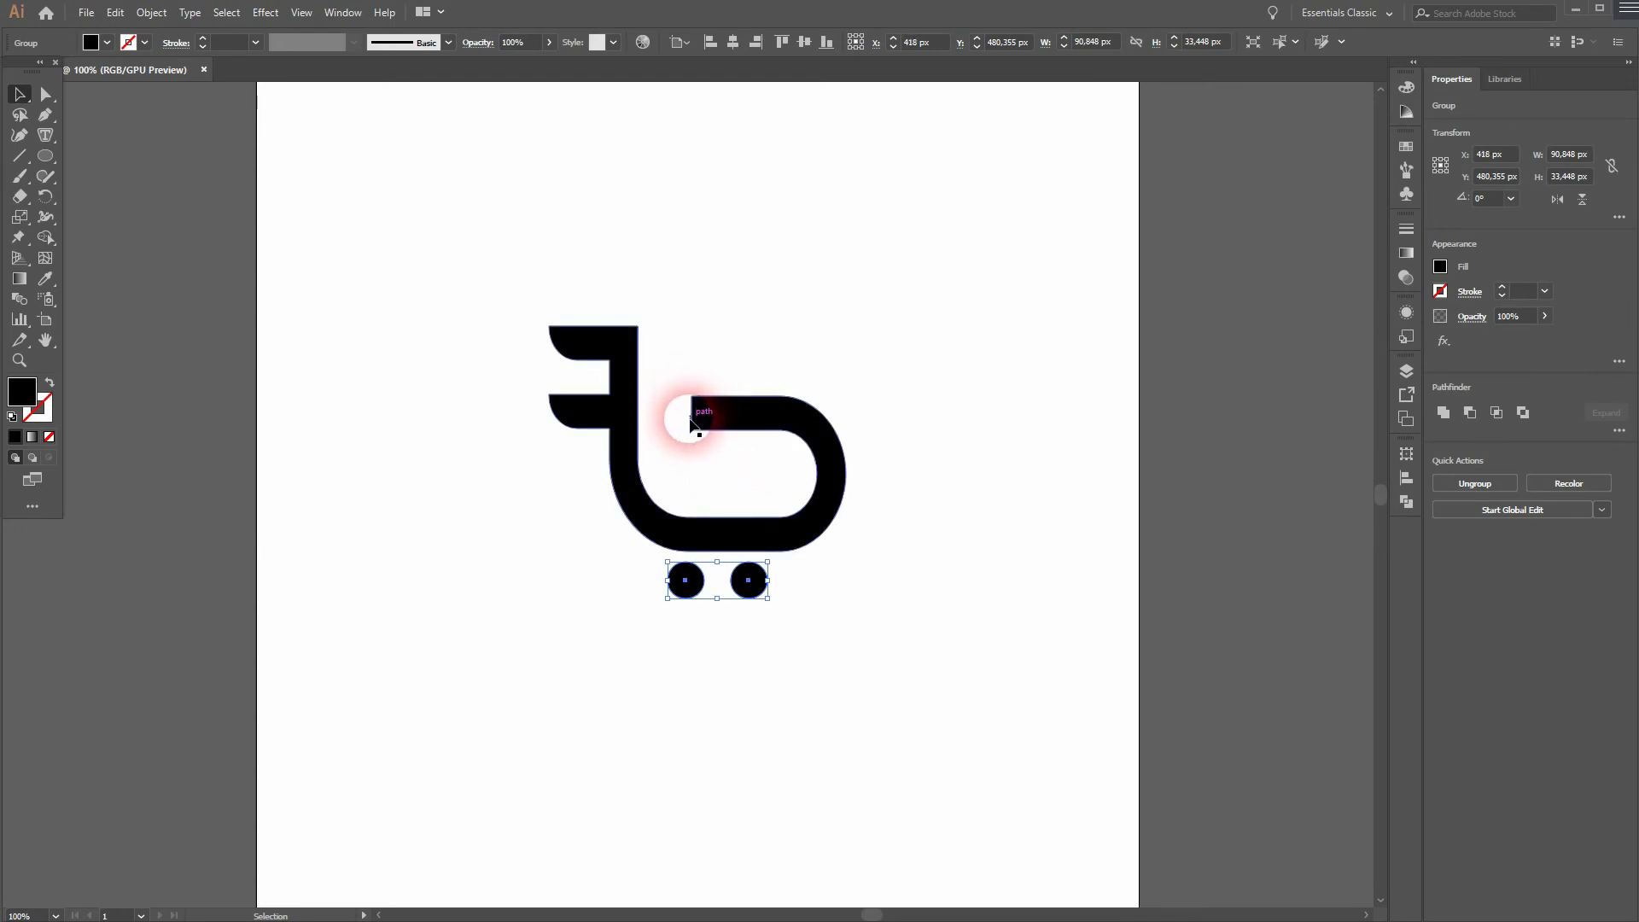
{"action": "key", "text": "Right"}
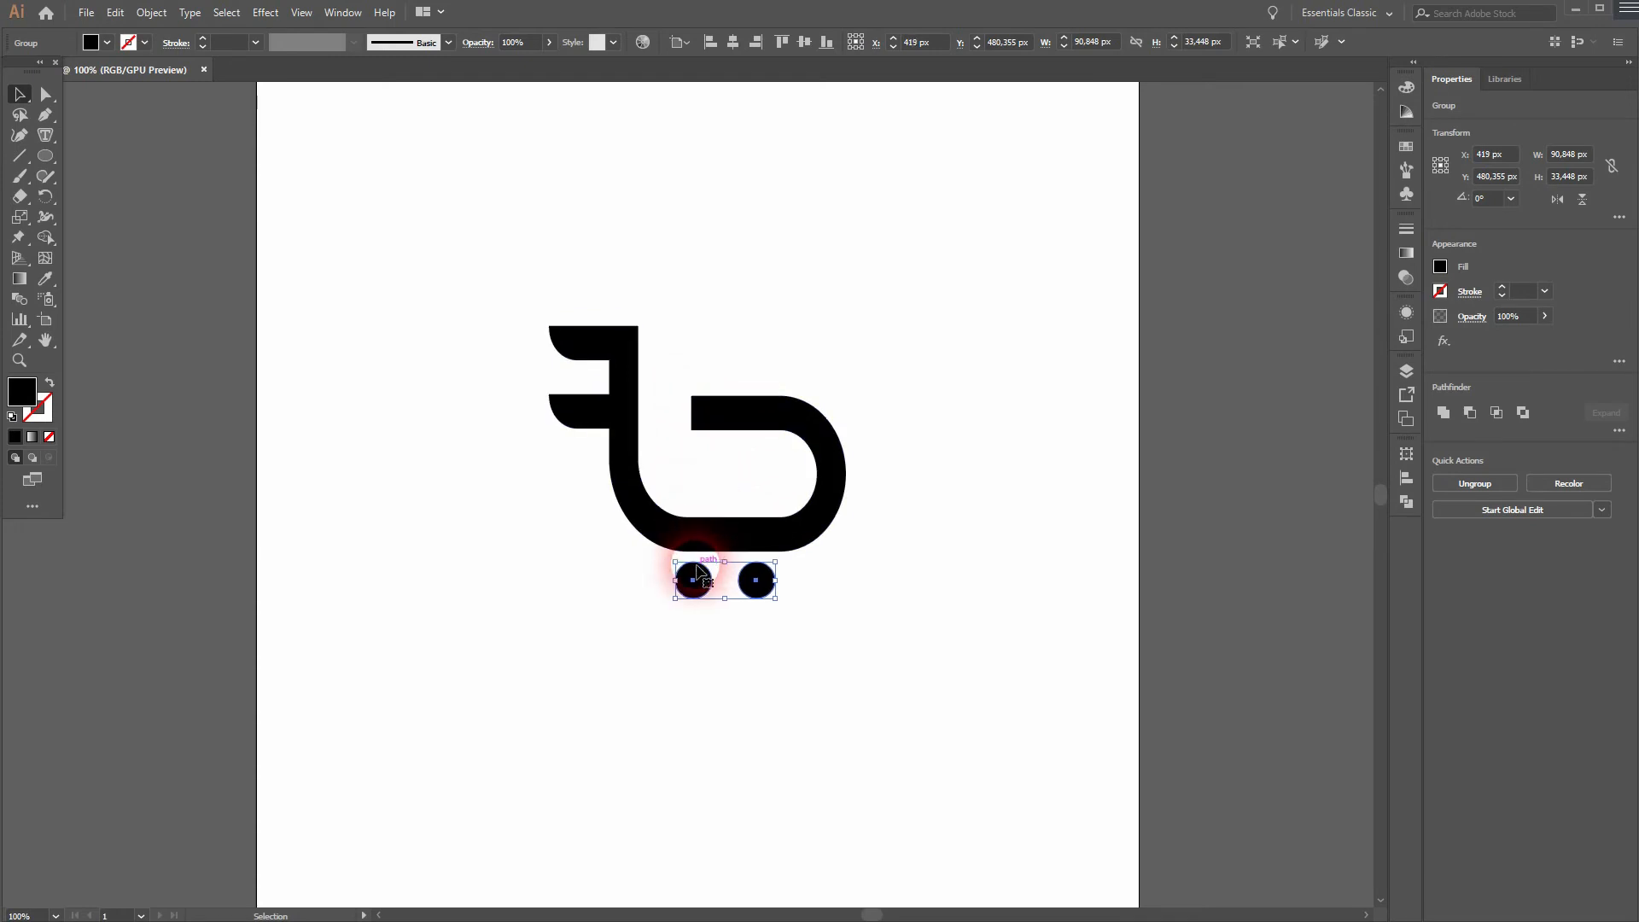
{"action": "left_click", "coordinate": [673, 665]}
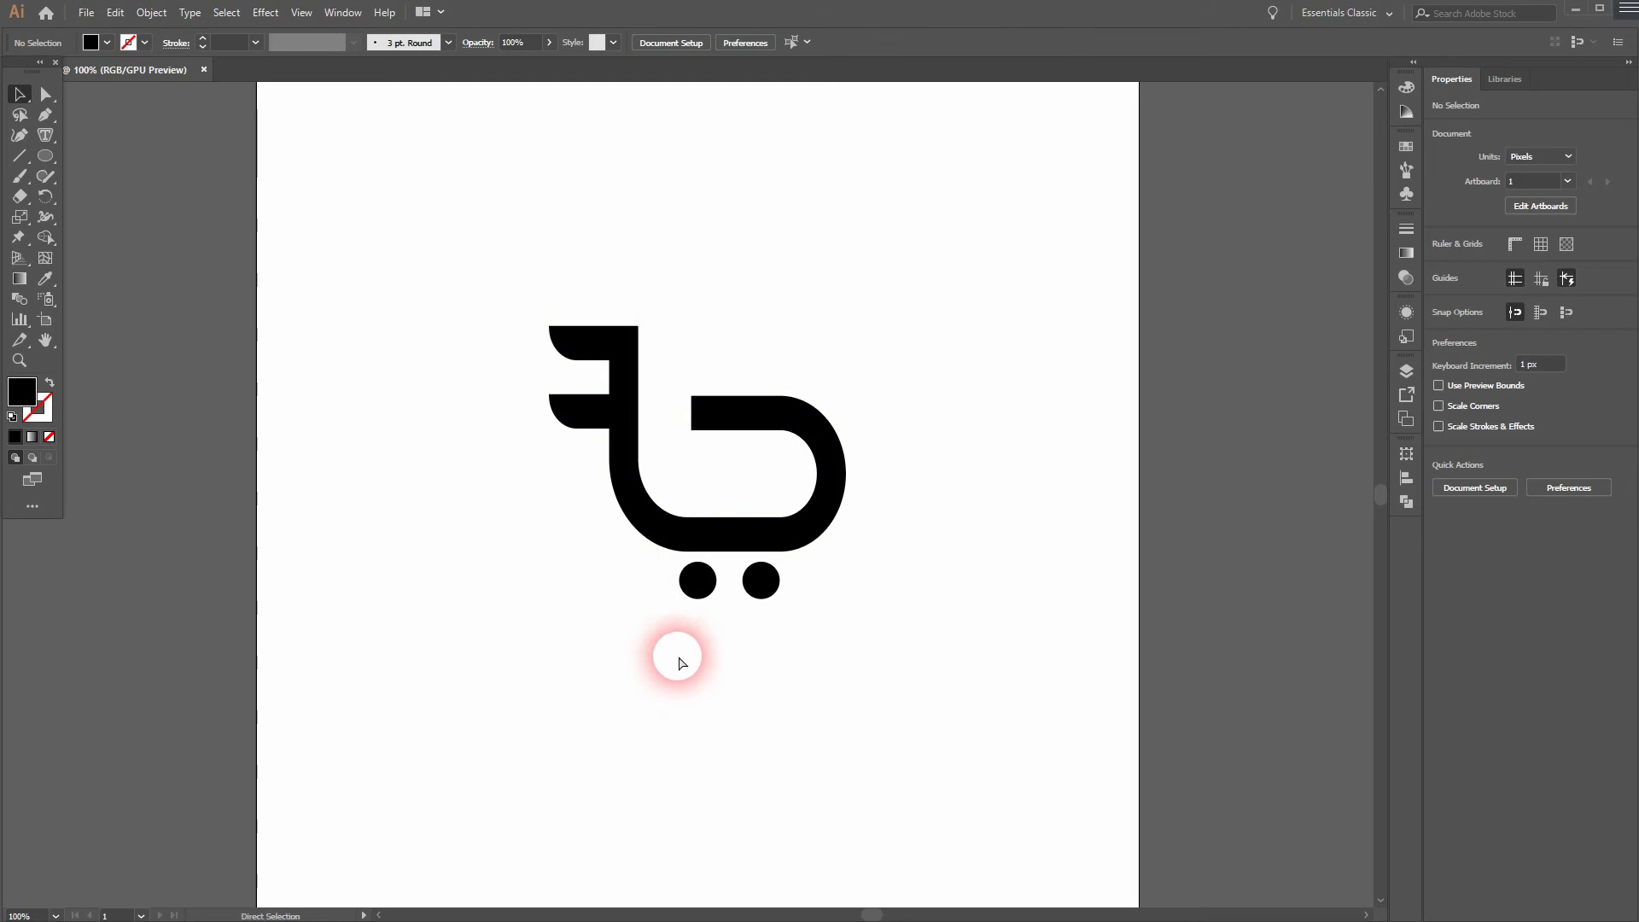
Step: Show the rulers, place a vertical guide at the open left end of the b's bowl and lock the guides
{"action": "key", "text": "ctrl+r"}
{"action": "left_click_drag", "start_coordinate": [8, 599], "coordinate": [695, 538]}
{"action": "left_click_drag", "start_coordinate": [662, 622], "coordinate": [811, 587]}
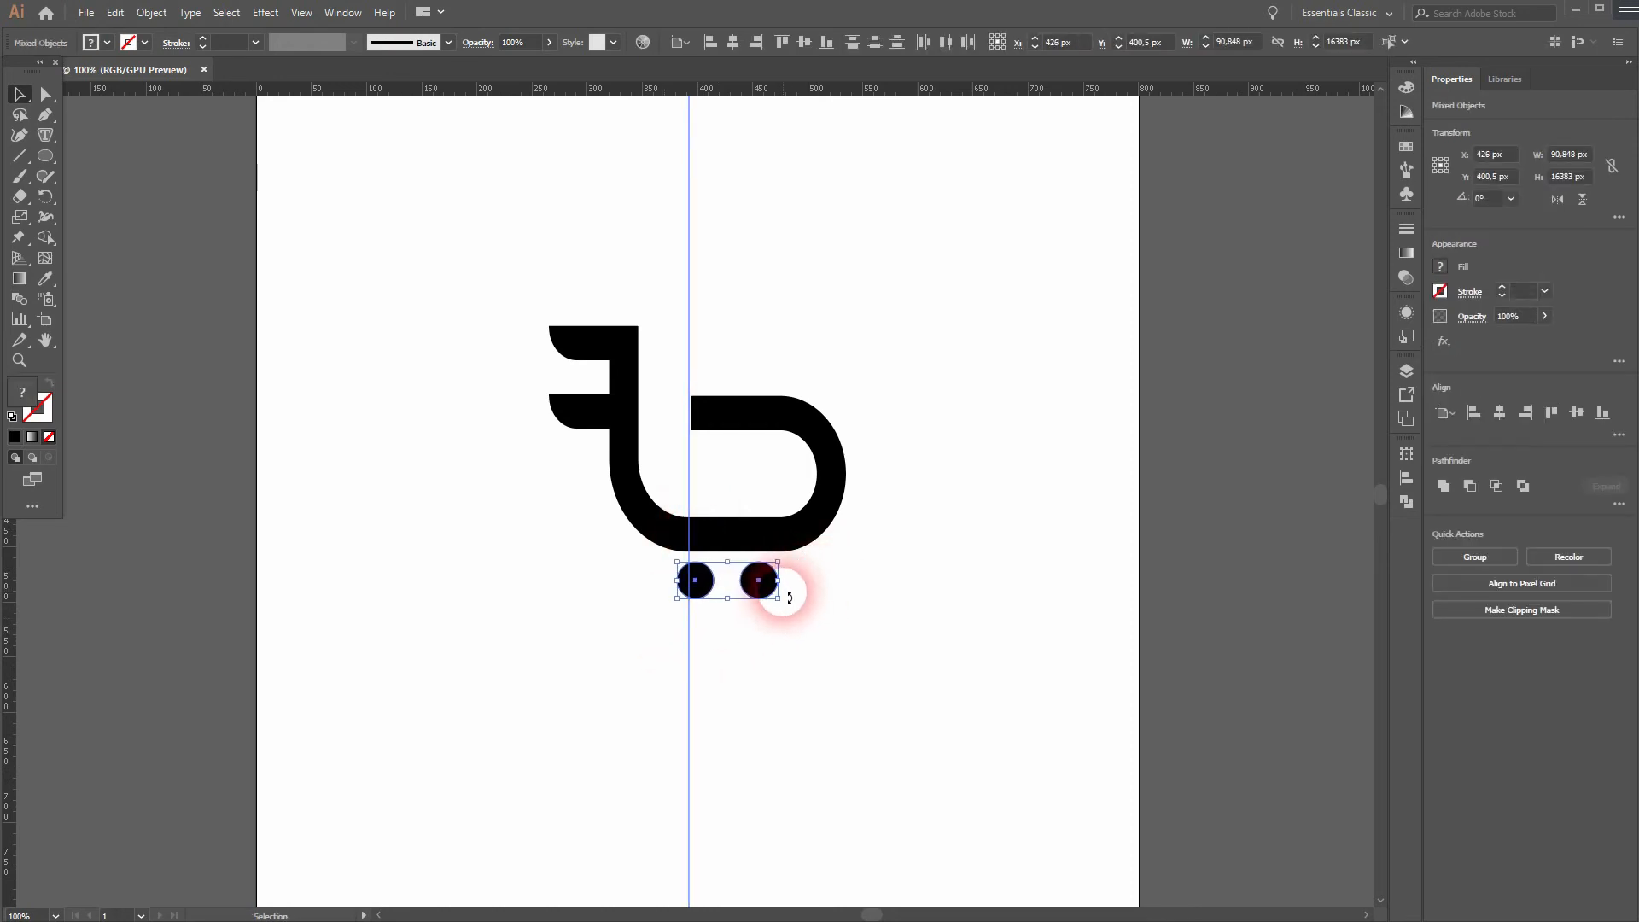
{"action": "left_click", "coordinate": [777, 658]}
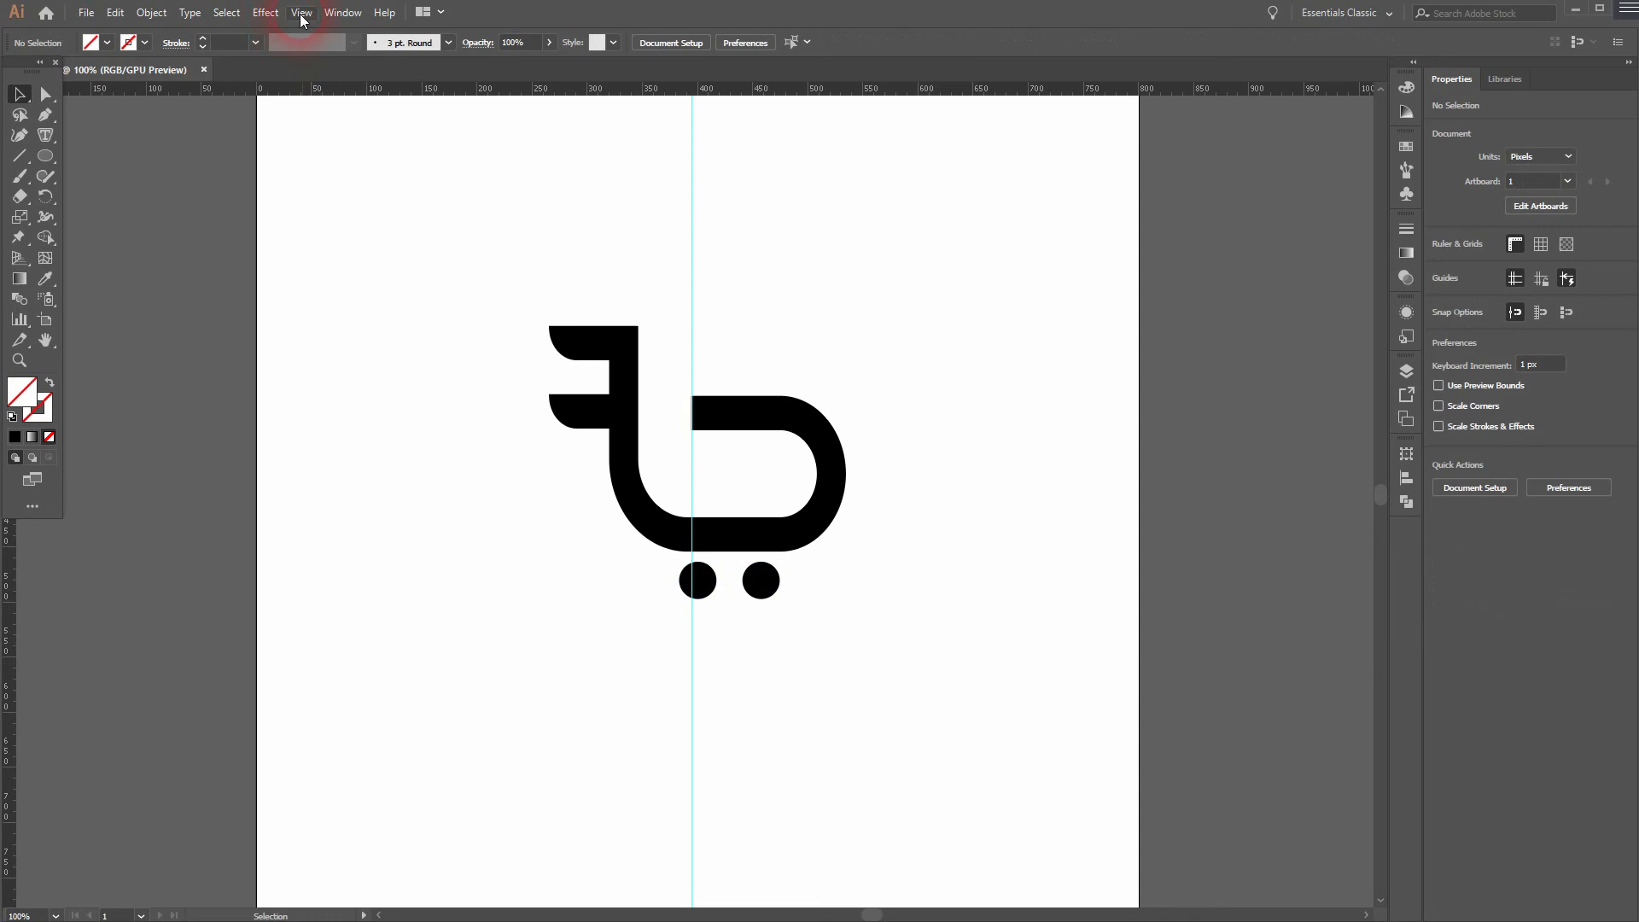
{"action": "left_click", "coordinate": [302, 12]}
{"action": "mouse_move", "coordinate": [469, 616]}
{"action": "left_click", "coordinate": [644, 632]}
Step: Nudge the wheel group left so its left wheel is centered on the vertical guide
{"action": "left_click_drag", "start_coordinate": [670, 633], "coordinate": [807, 578]}
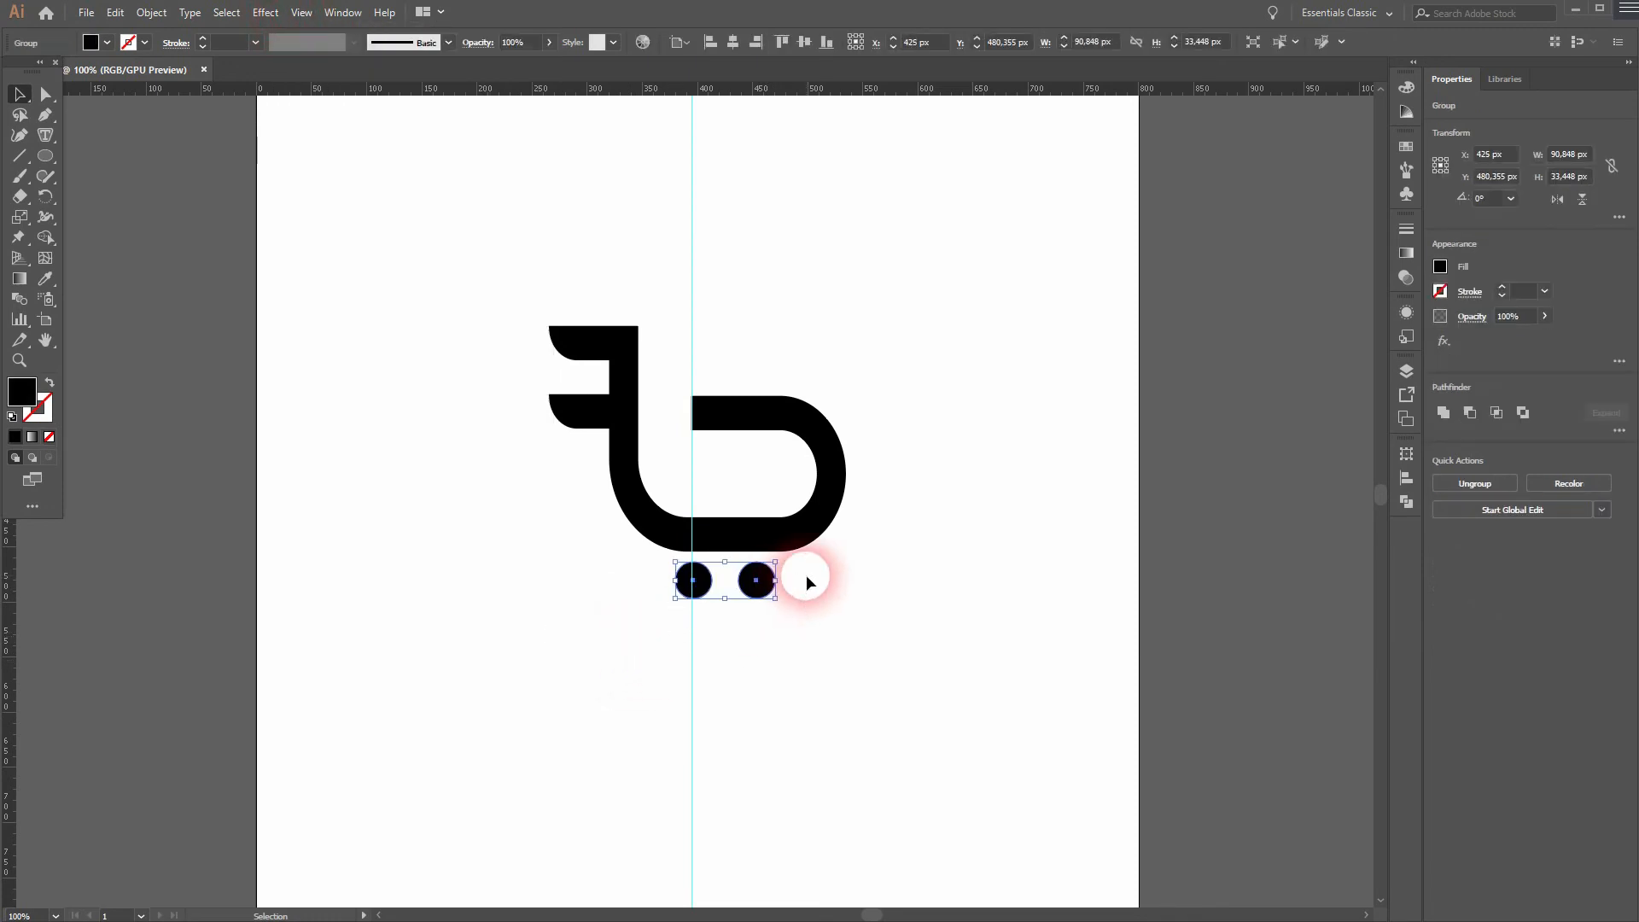
{"action": "left_click", "coordinate": [795, 640]}
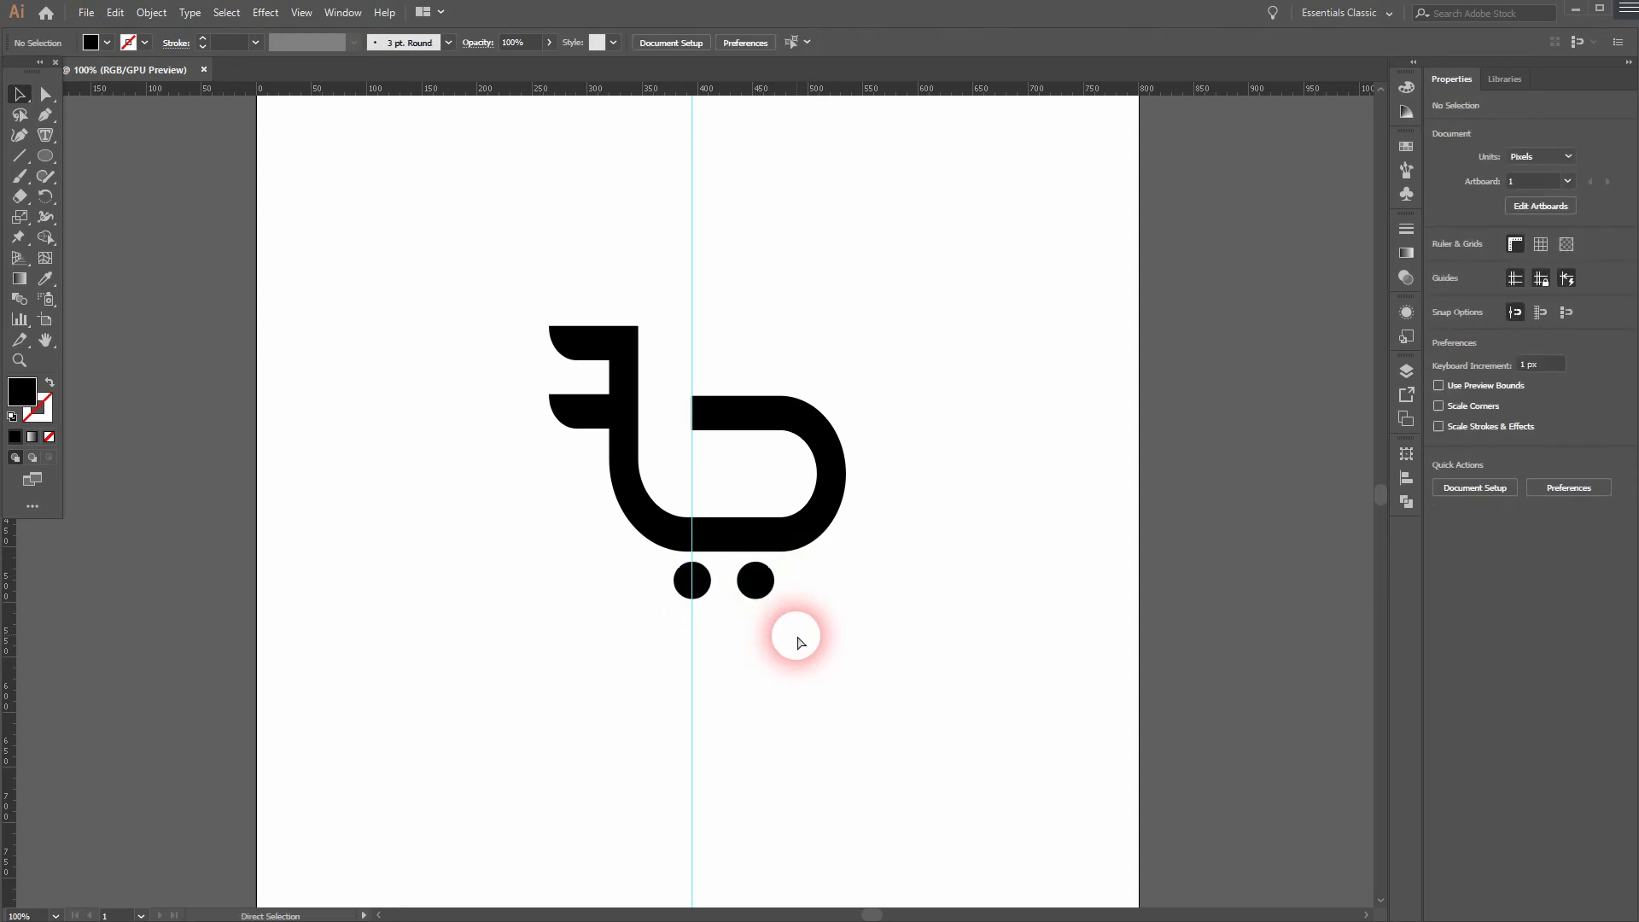
Step: Hide the rulers and clear all guides from the artboard
{"action": "key", "text": "ctrl+r"}
{"action": "left_click", "coordinate": [301, 12]}
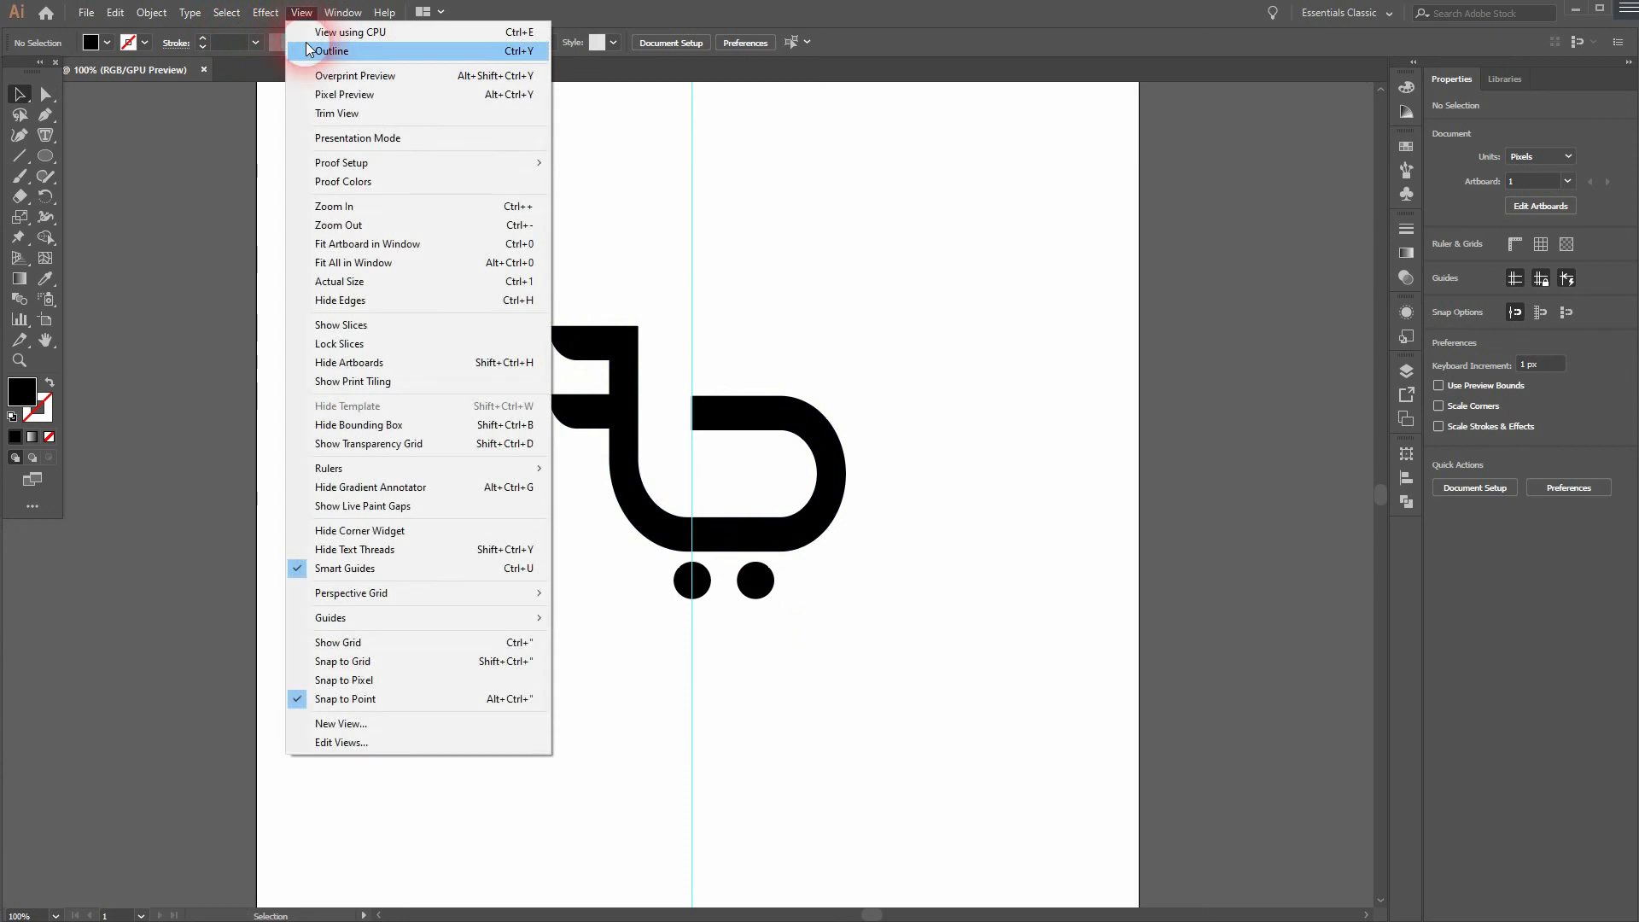
{"action": "mouse_move", "coordinate": [520, 617]}
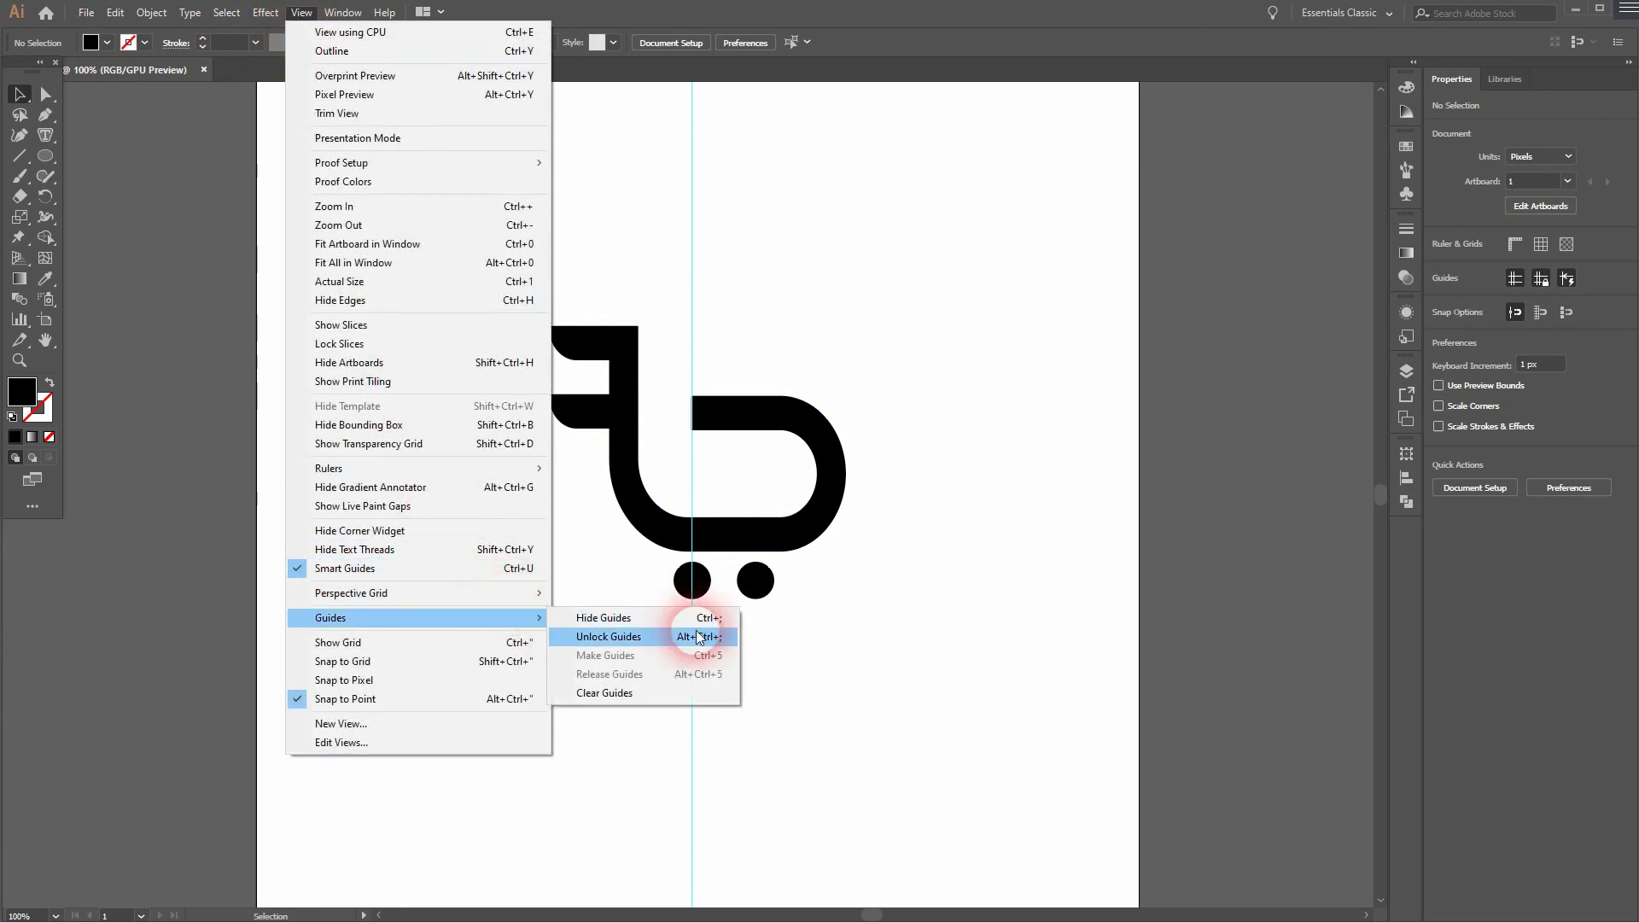
{"action": "left_click", "coordinate": [673, 693]}
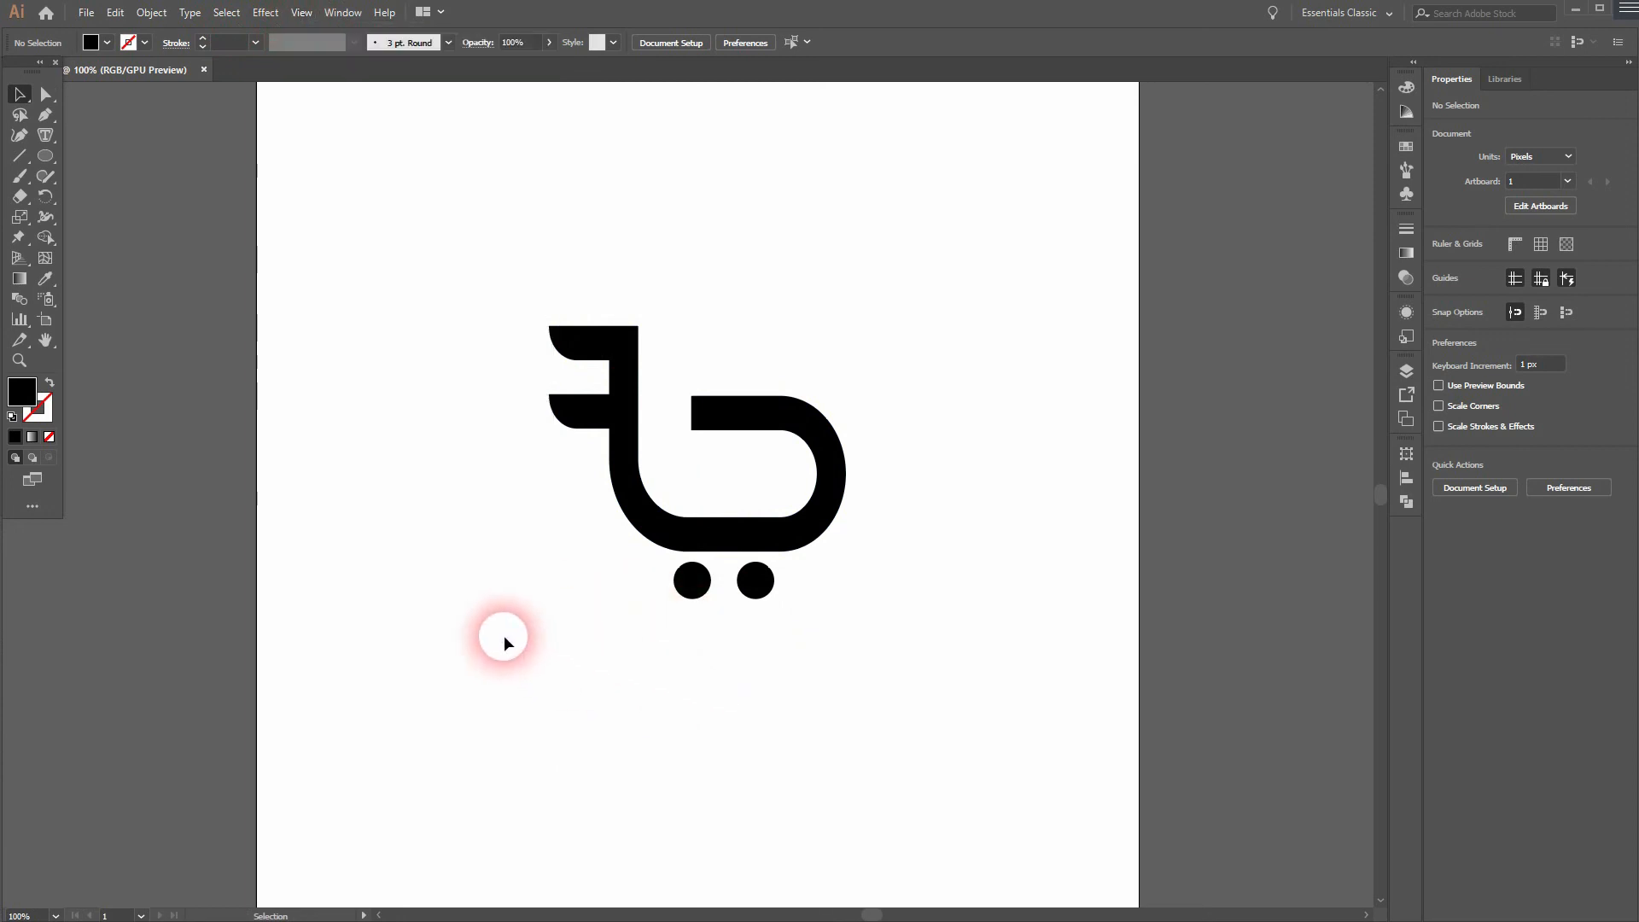
Step: Group the winged b and the wheels into one logo object
{"action": "left_click_drag", "start_coordinate": [504, 635], "coordinate": [977, 304]}
{"action": "right_click", "coordinate": [823, 424]}
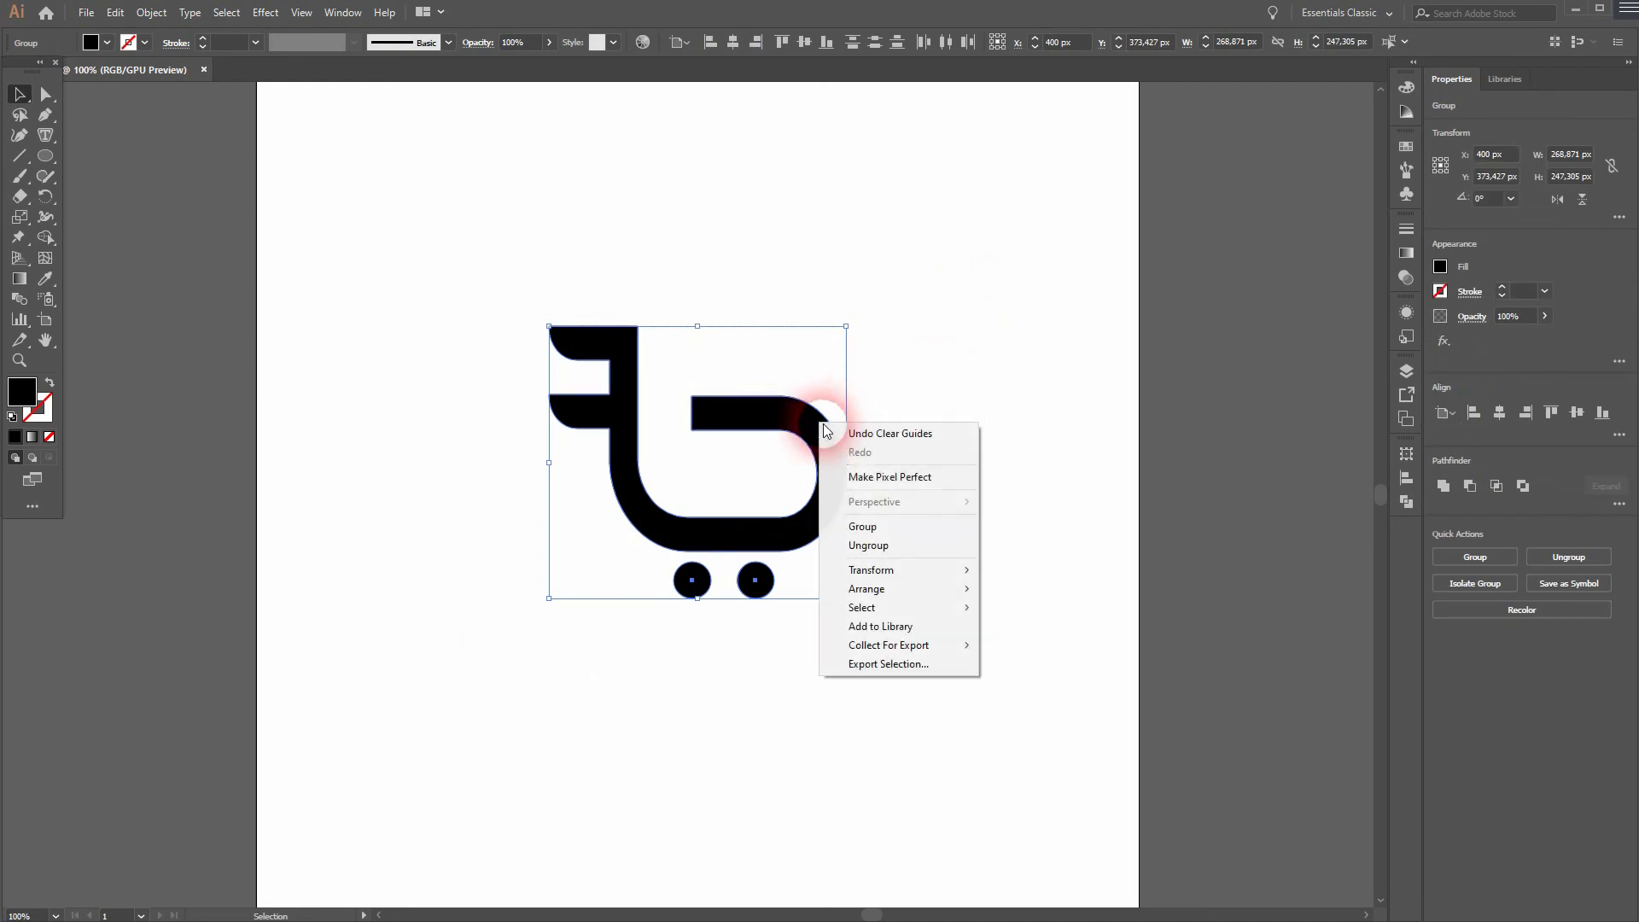
{"action": "left_click", "coordinate": [899, 525]}
{"action": "left_click", "coordinate": [995, 485]}
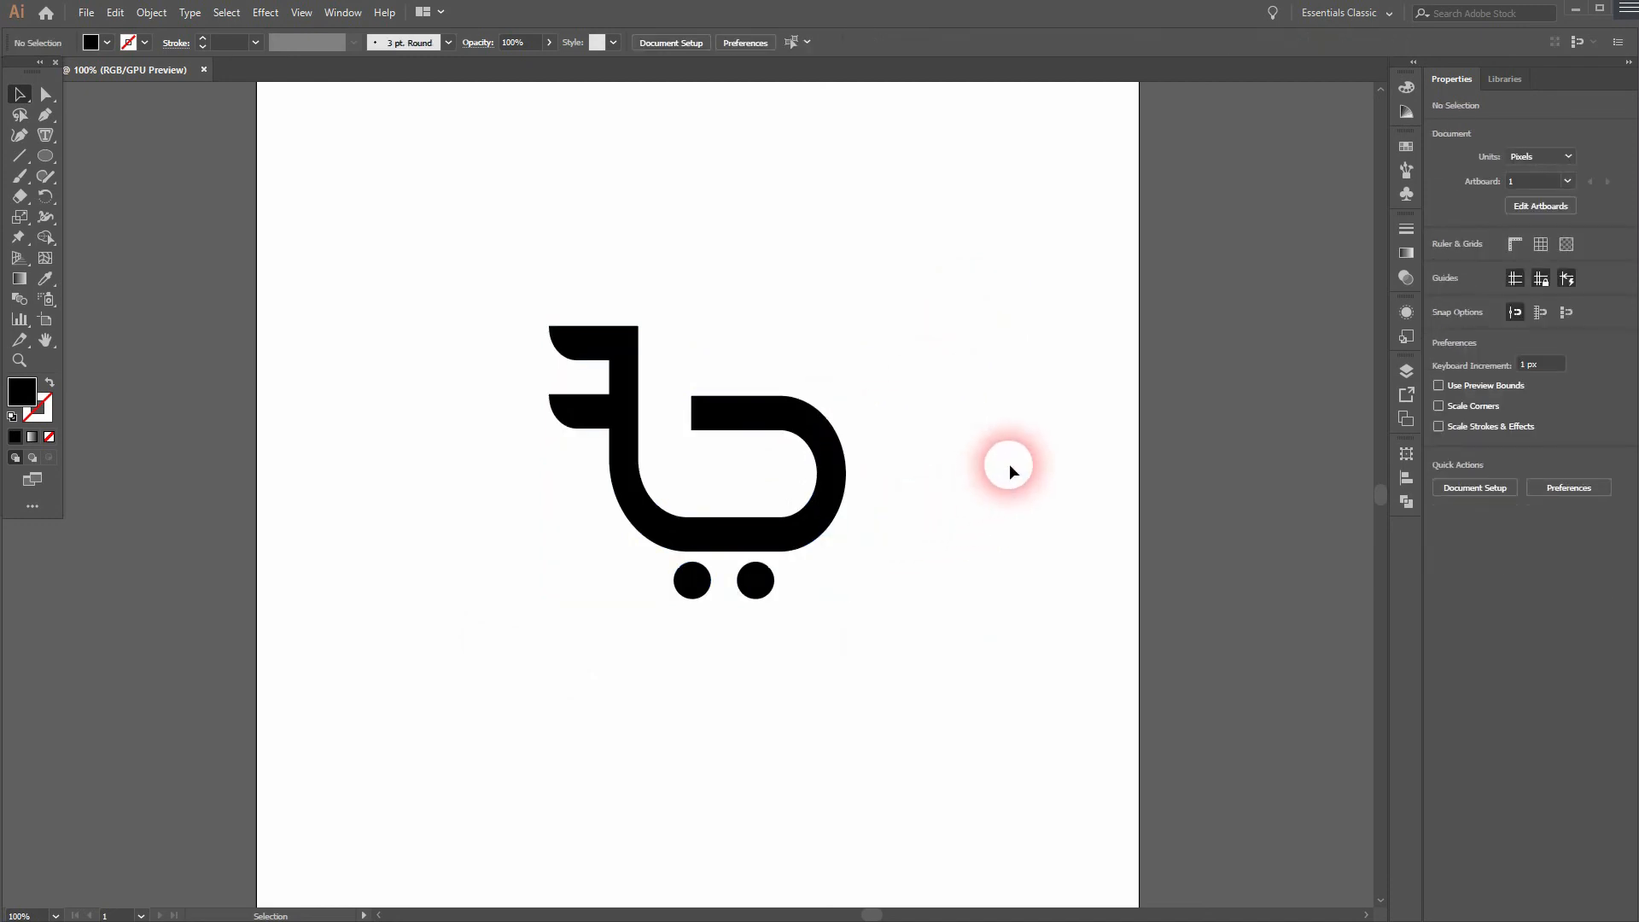